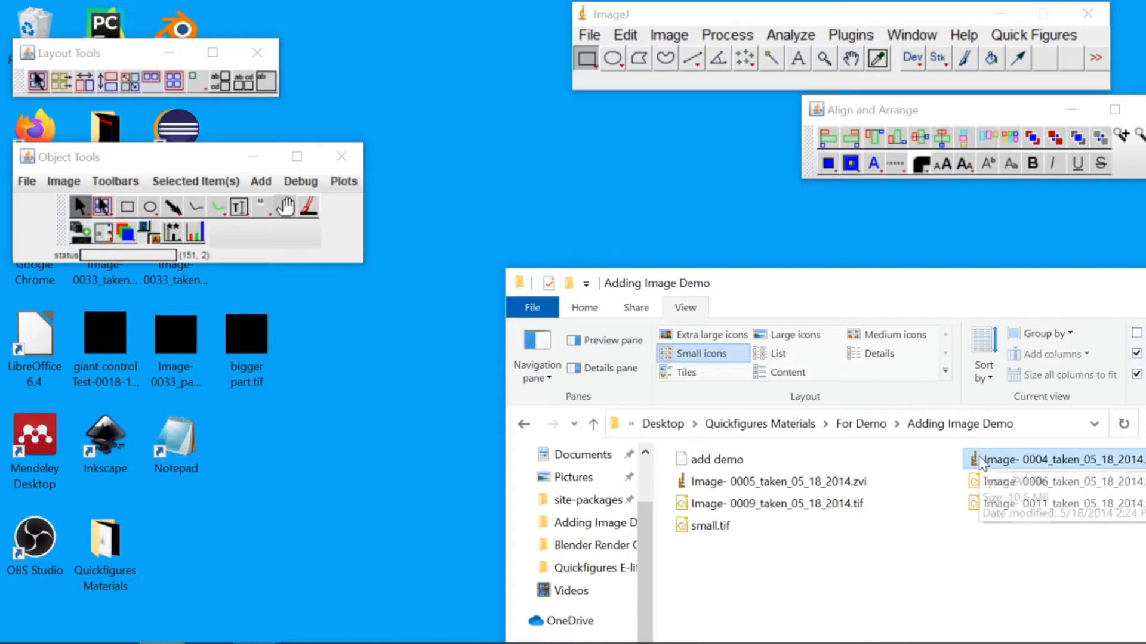
Open Image- 0004_taken_05_18_2014.zvi and draw a rectangular selection on its Texasred channel
left_click_drag(988, 464, 645, 85)
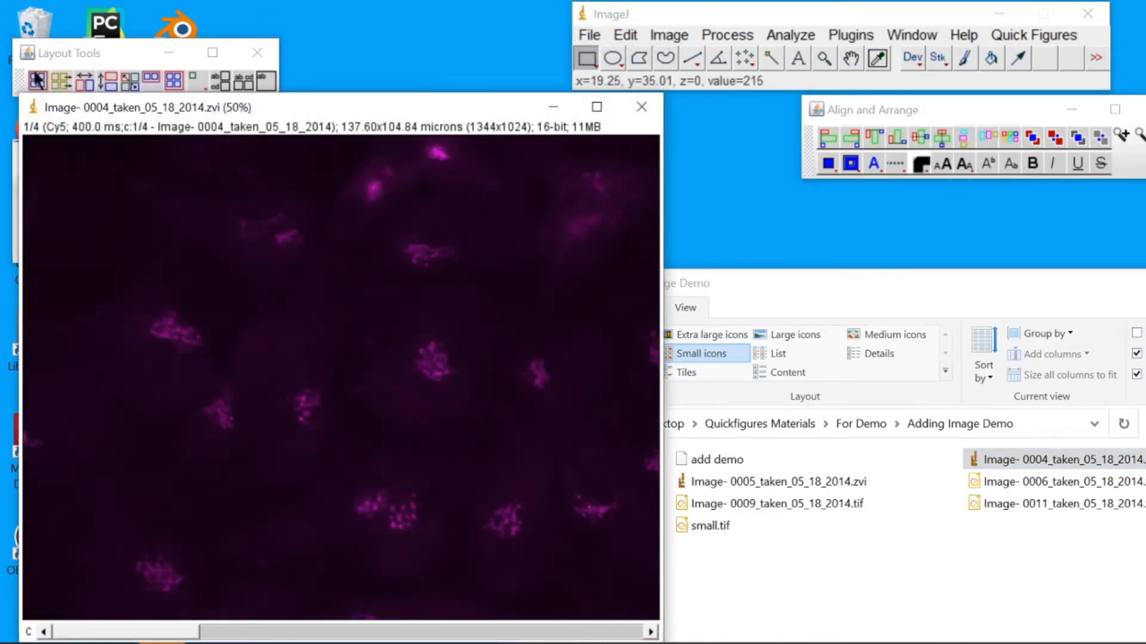
scroll(100, 295, "down", 1)
left_click_drag(100, 298, 242, 419)
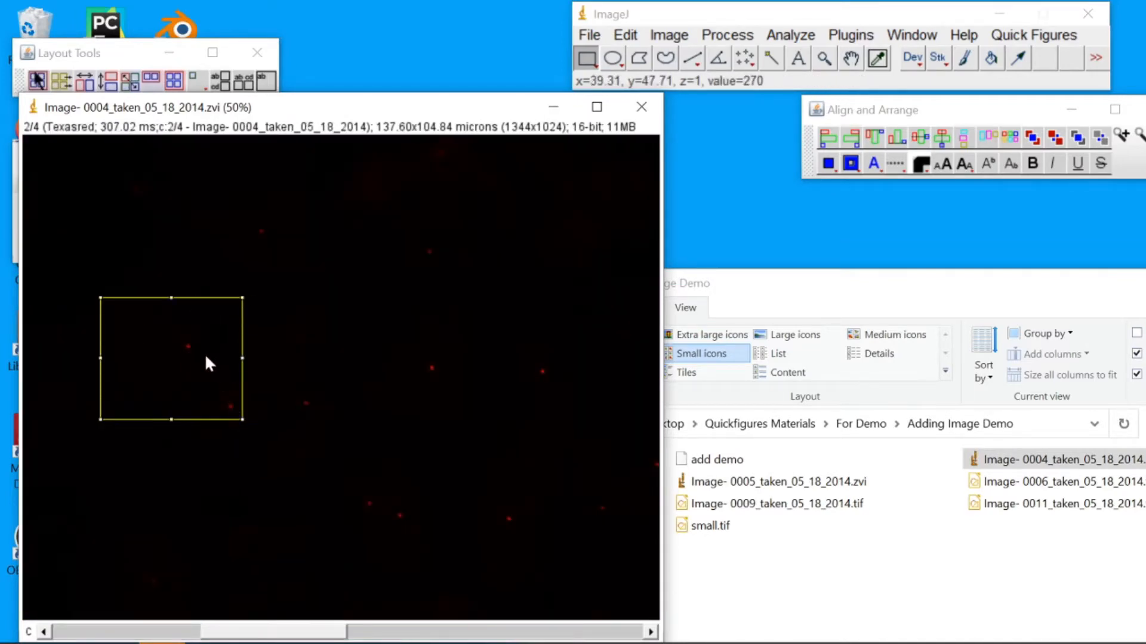
left_click_drag(206, 356, 217, 370)
Reposition the selection slightly and create a split-channel figure from the selected region
left_click_drag(239, 111, 378, 99)
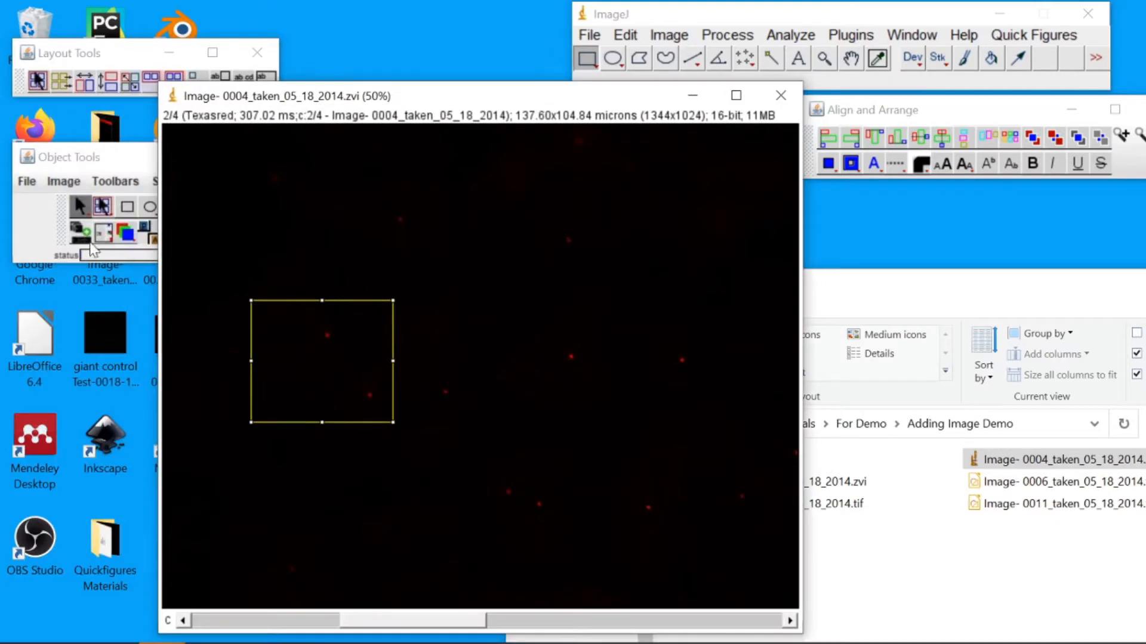
left_click_drag(309, 357, 286, 324)
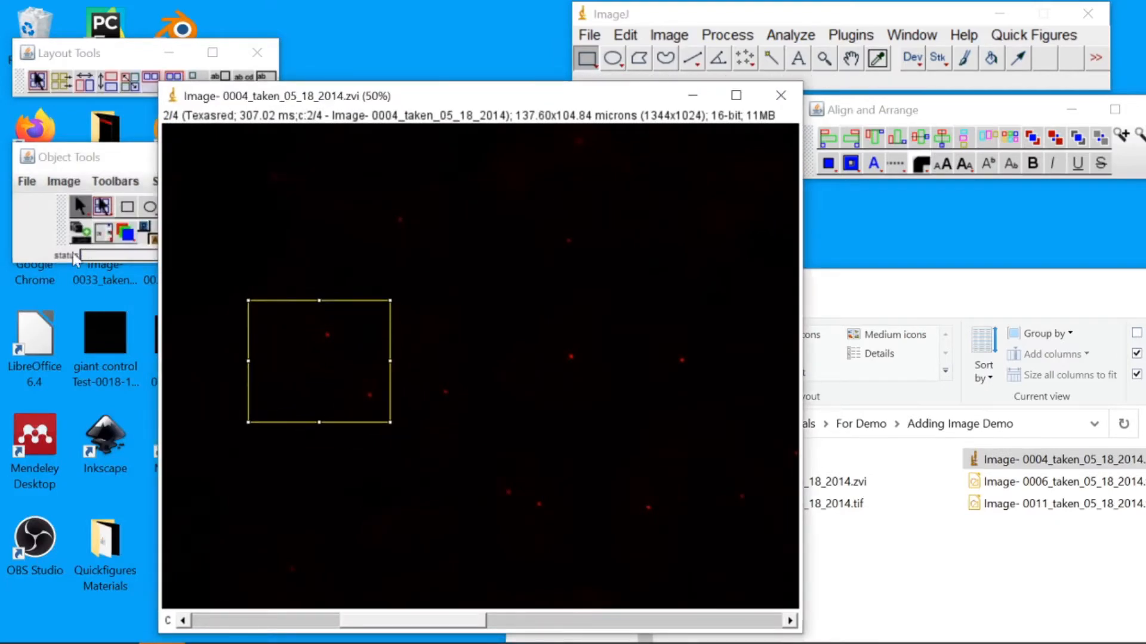
left_click(80, 233)
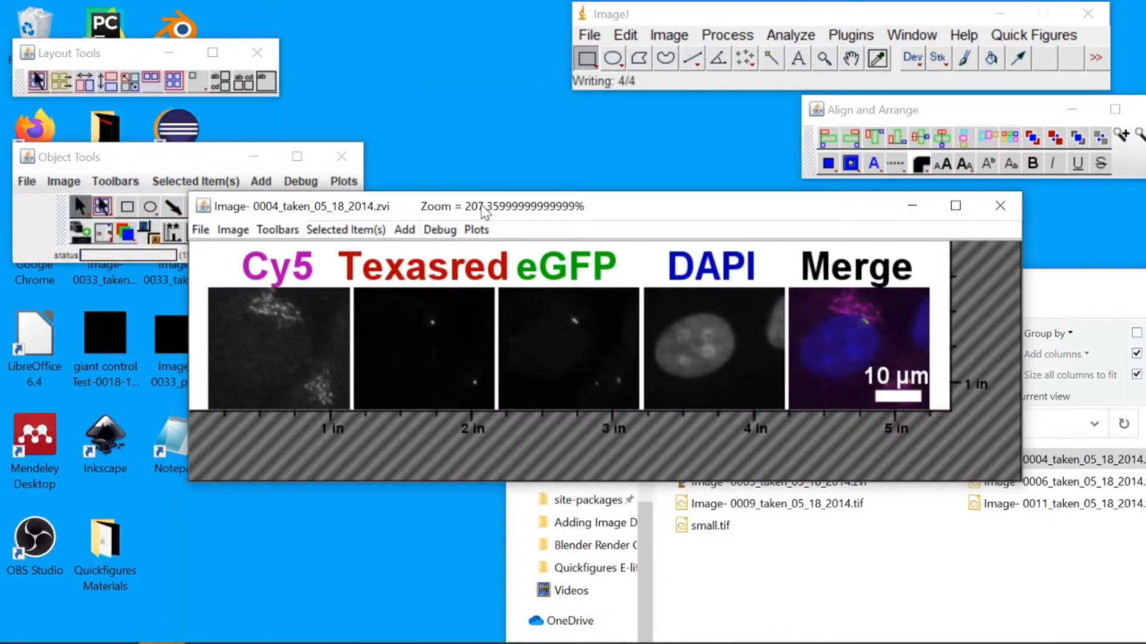
Create a merge-only figure from the selected region of Image- 0013_taken_05_23_2014.zvi
mouse_move(485, 212)
left_mouse_down()
mouse_move(517, 211)
mouse_move(499, 225)
left_mouse_up()
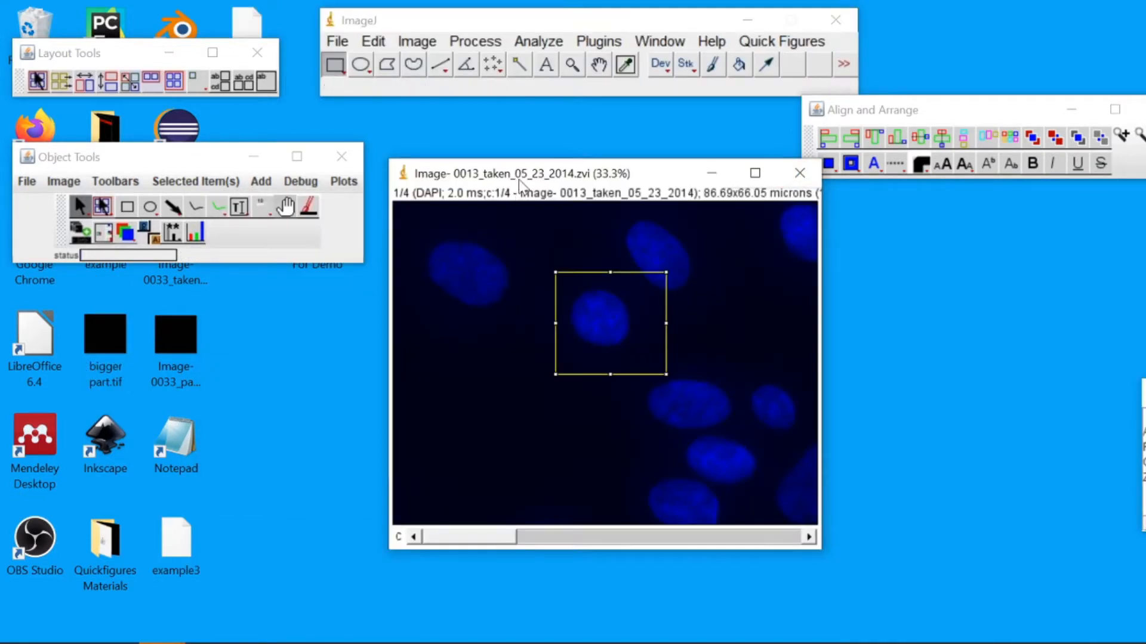
left_click_drag(521, 178, 522, 185)
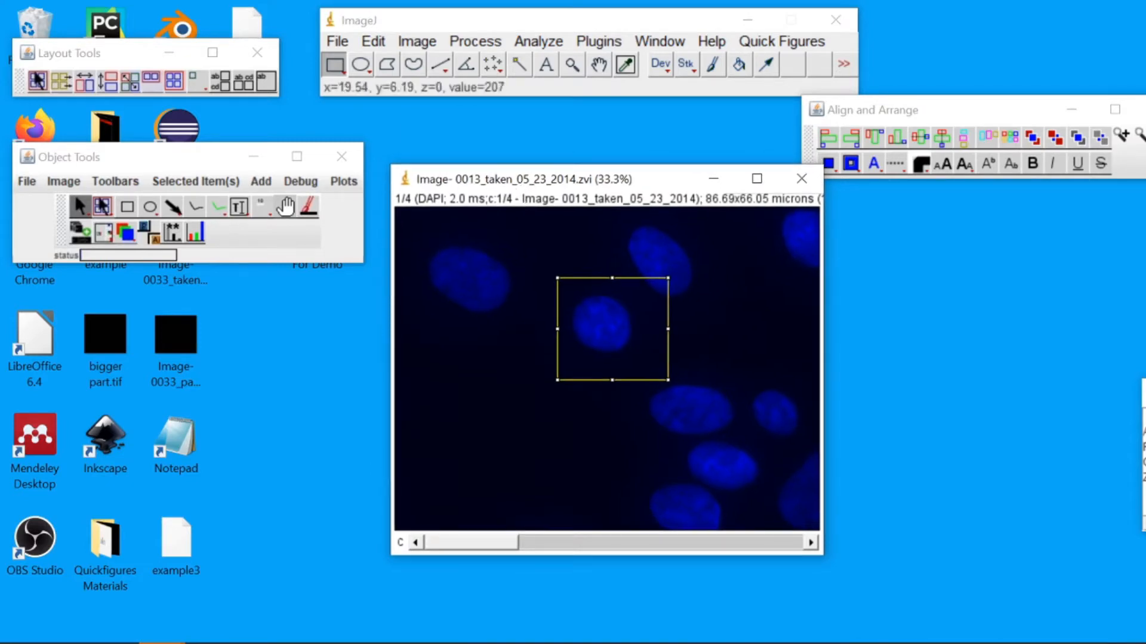
right_click(81, 238)
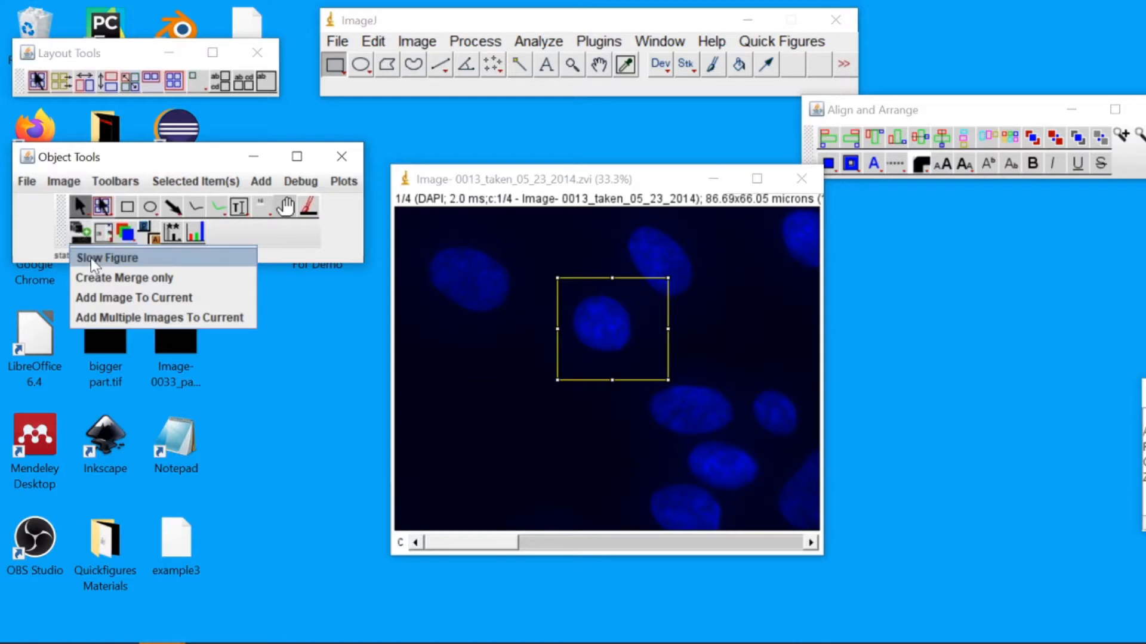
left_click(113, 284)
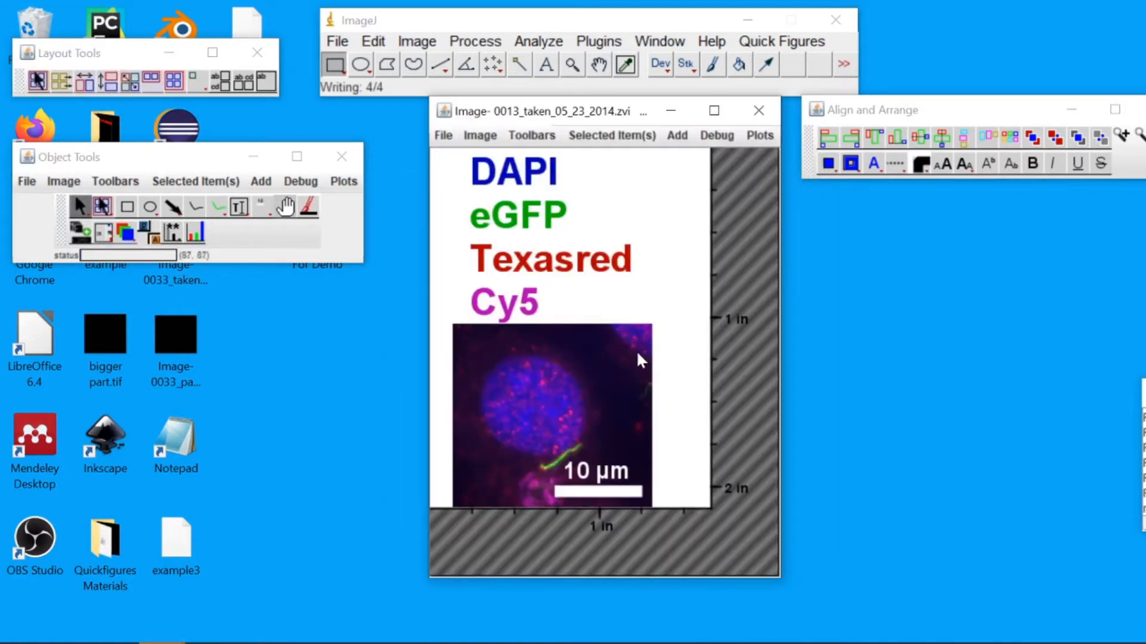
Add Image- 0005_taken_05_18_2014.zvi to the add demo figure by dropping the file onto it
left_click(637, 353)
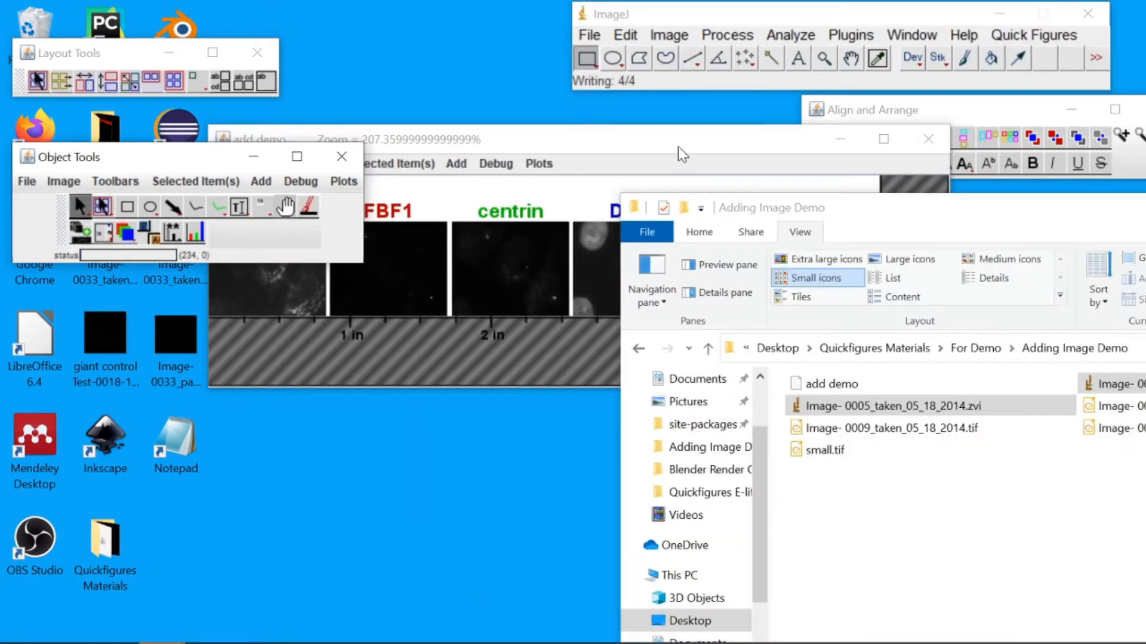
left_click(679, 152)
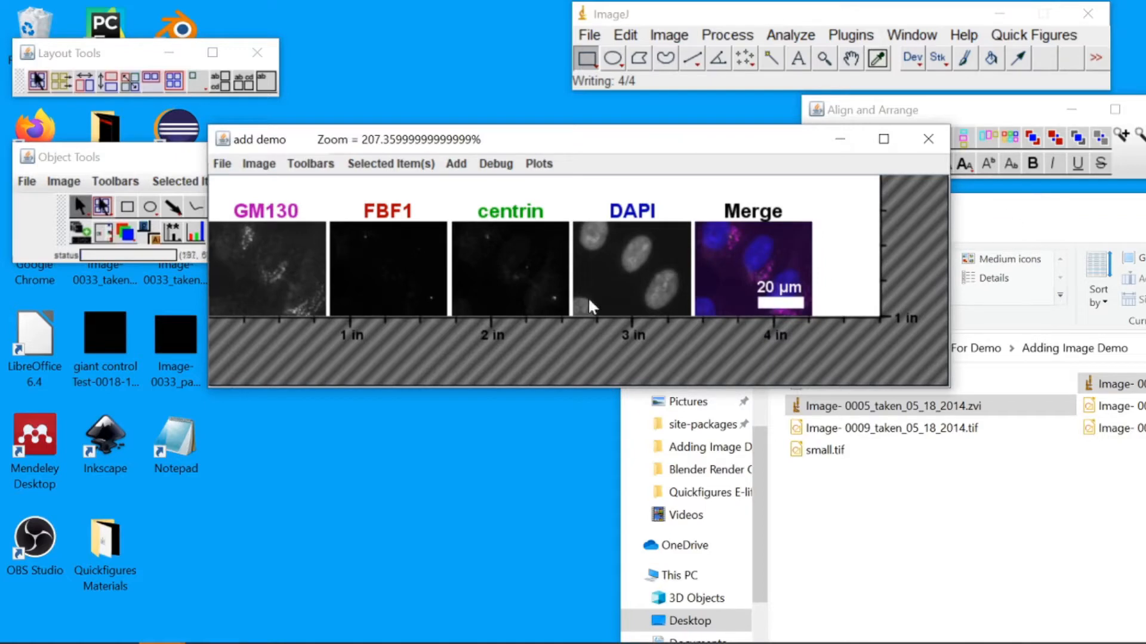
left_click(824, 407)
left_click_drag(825, 407, 286, 272)
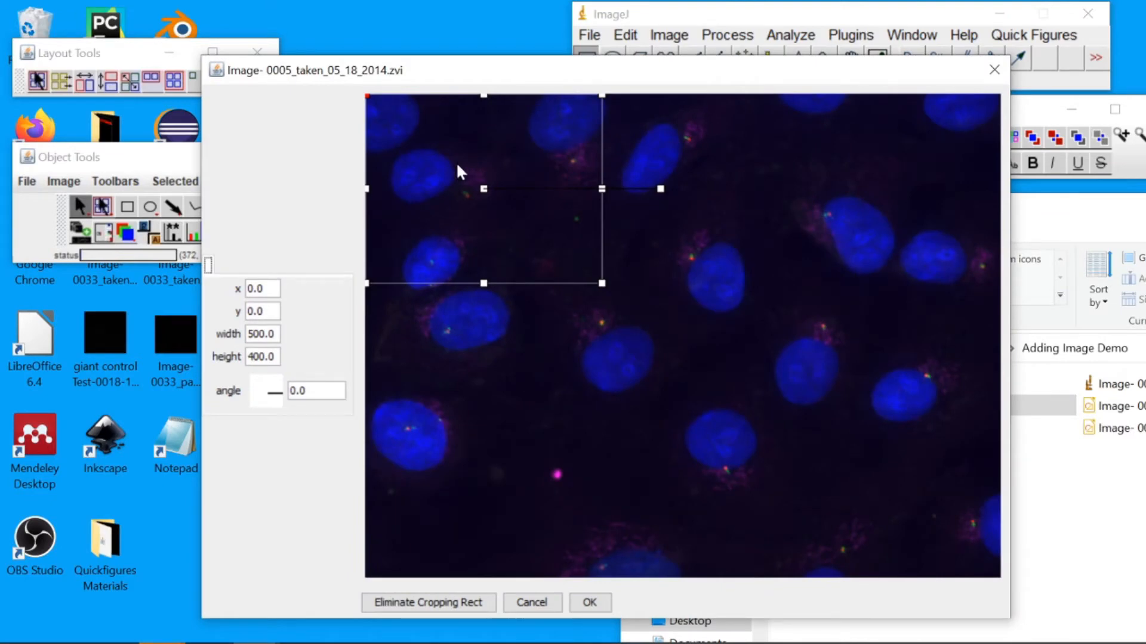
Move the crop rectangle over the cells, rotate it about 6 degrees, and confirm the crop
left_click_drag(456, 162, 806, 258)
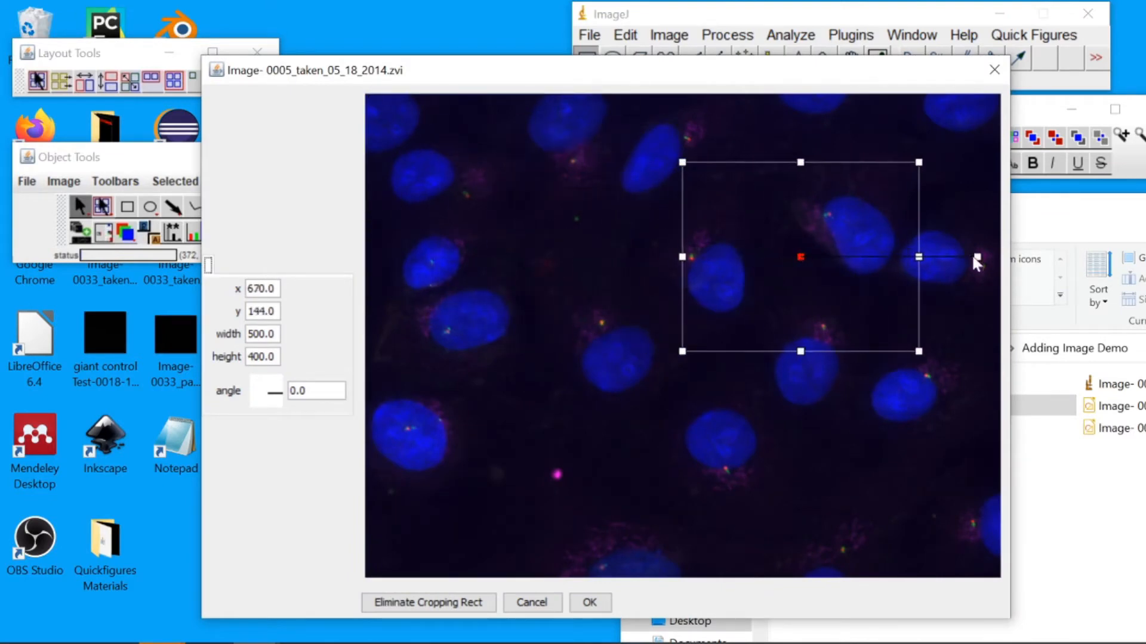
left_click_drag(976, 263, 864, 307)
left_click_drag(800, 257, 770, 274)
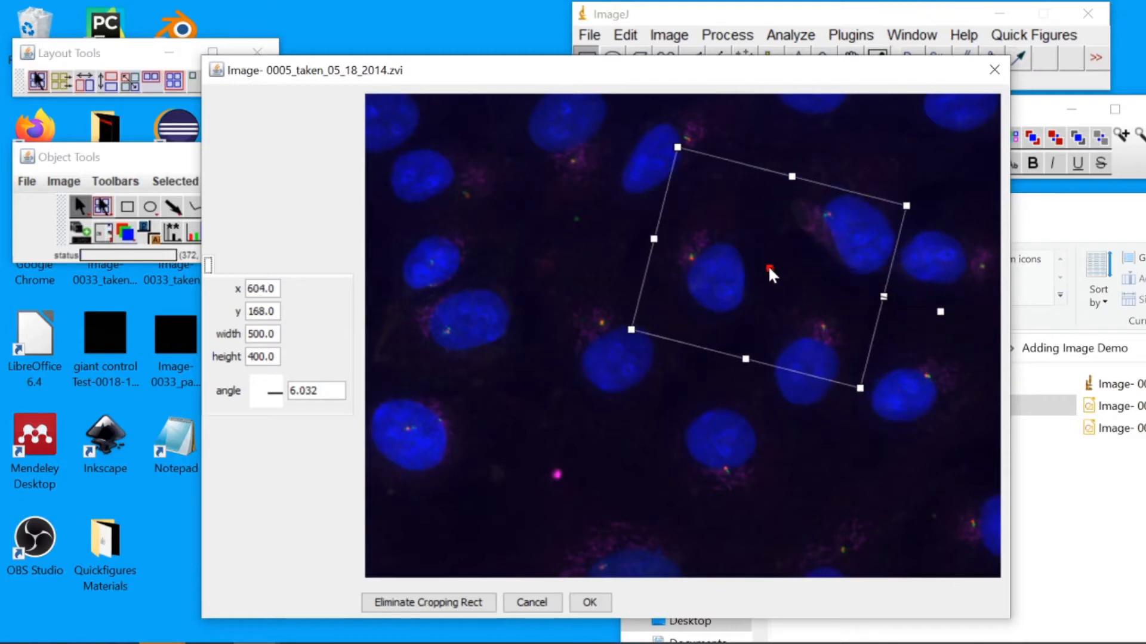
left_click(589, 602)
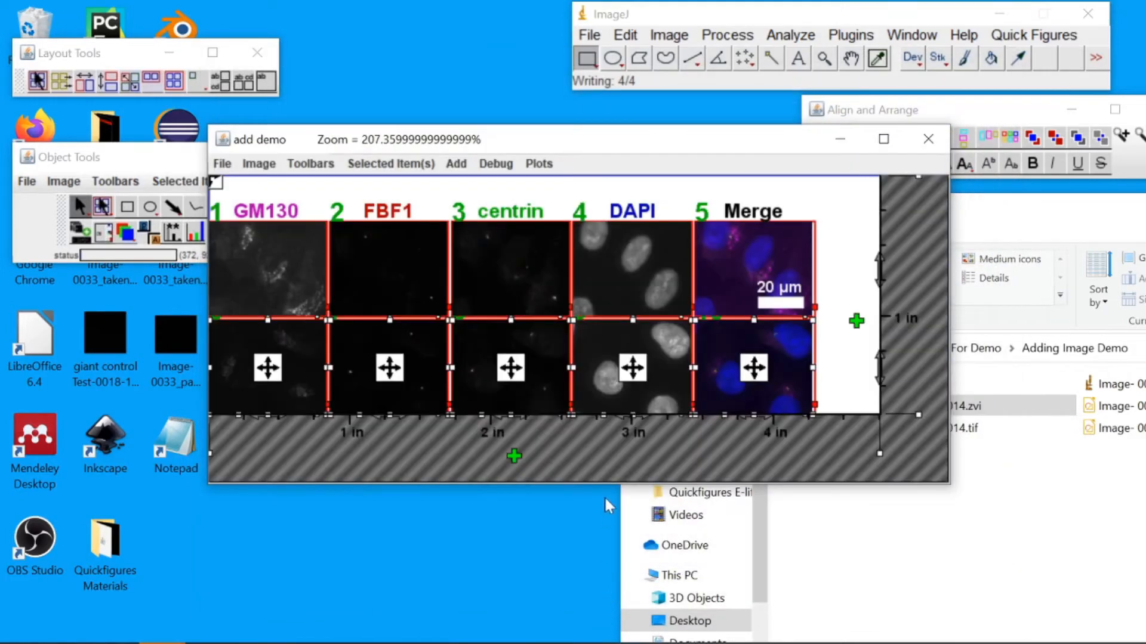
Add Image- 0005_taken_05_18_2014.zvi again with a crop rectangle 644 high, placed at about x 20, y 218
left_click(921, 450)
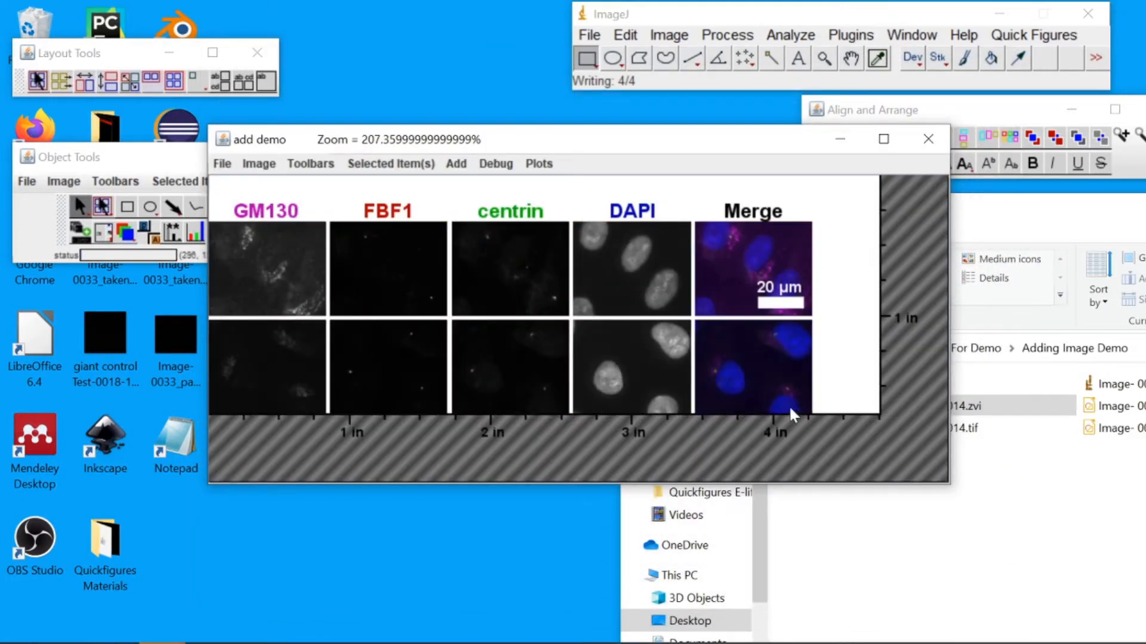
left_click(1041, 471)
left_click_drag(954, 407, 274, 388)
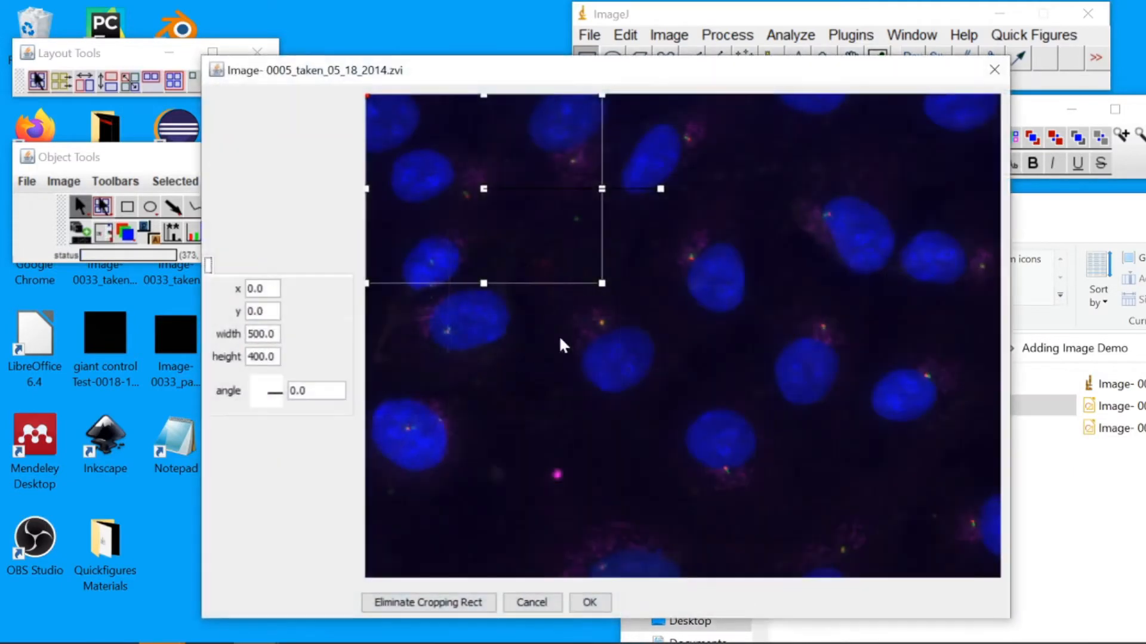
left_click_drag(483, 284, 477, 399)
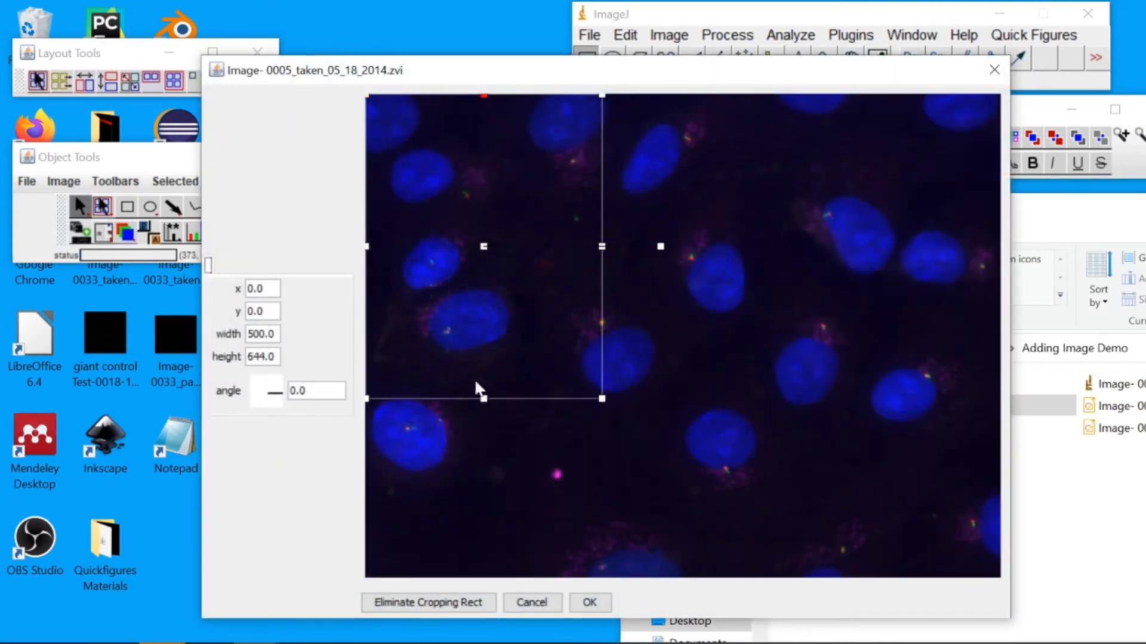
left_click_drag(484, 246, 493, 350)
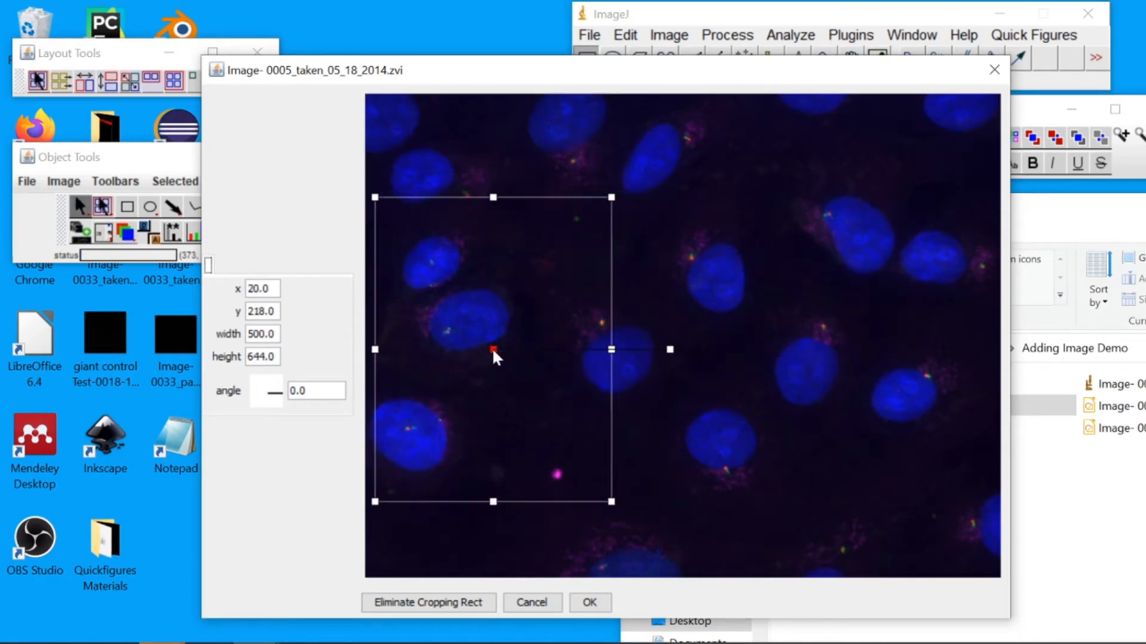
left_click(589, 602)
Drop another image file and small.tif into the add demo figure
left_click_drag(1130, 386, 308, 492)
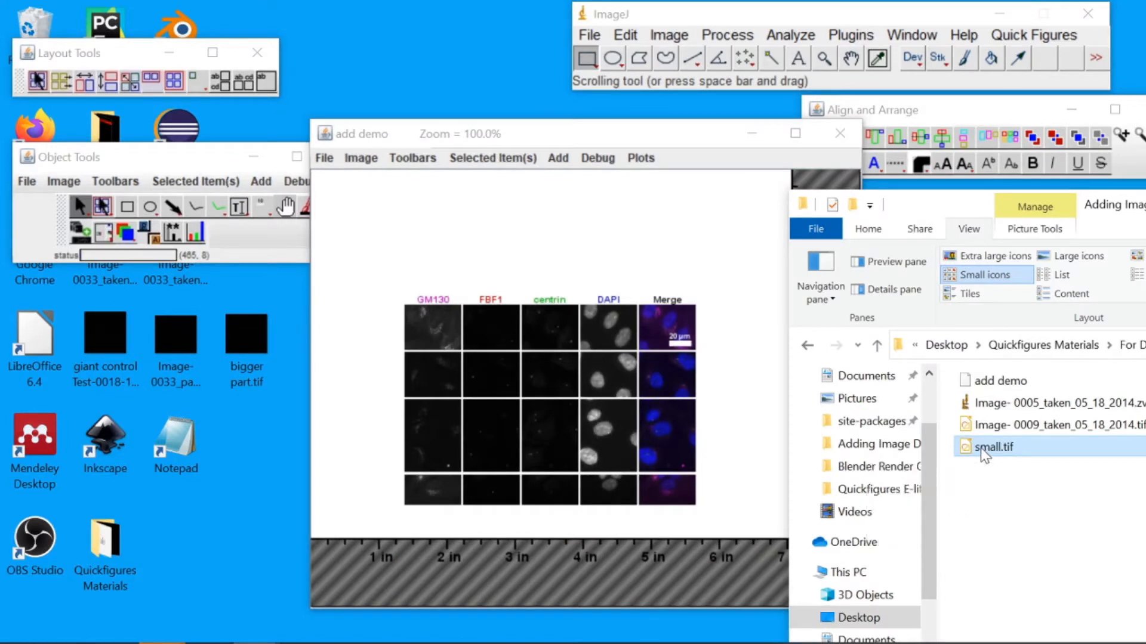
left_click_drag(979, 447, 597, 238)
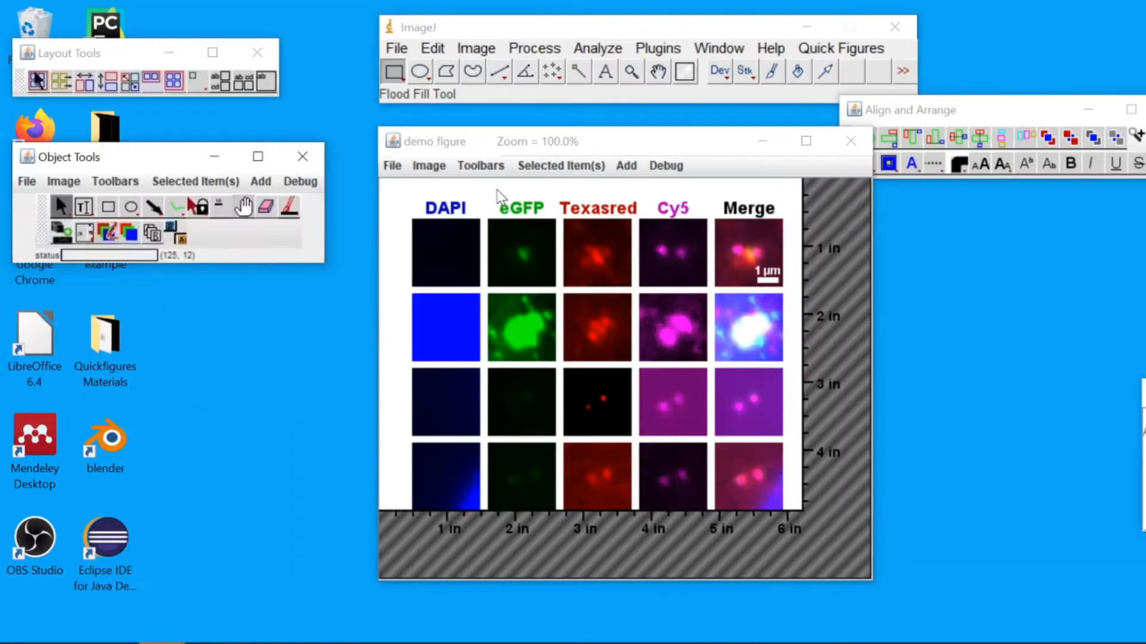
left_click(500, 197)
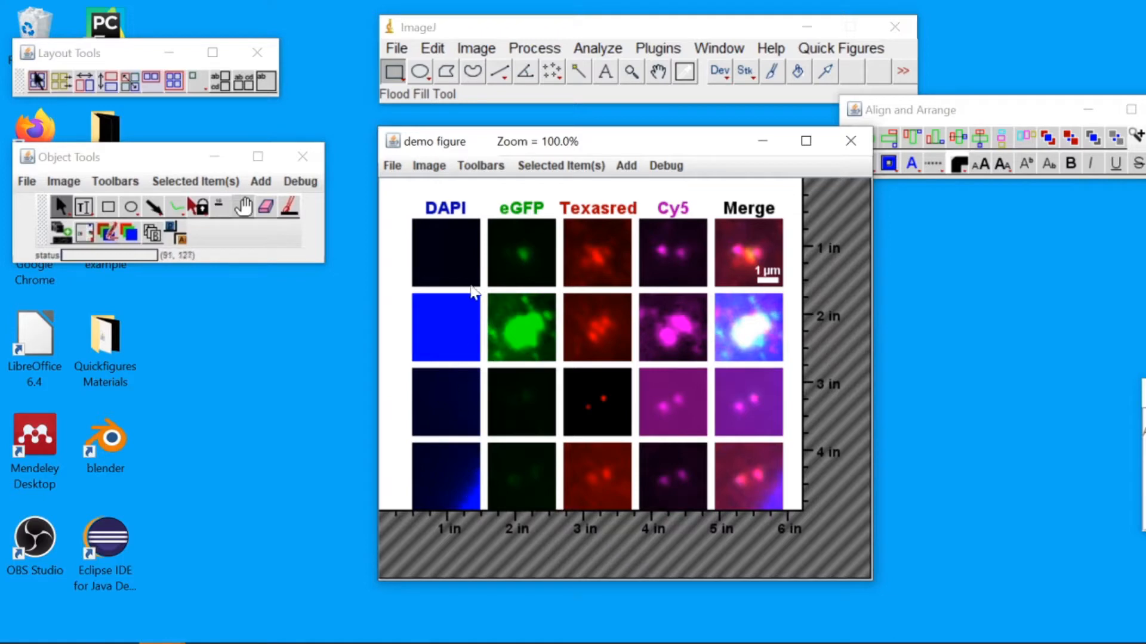
Recreate all panels of the demo figure layout, excluding the DAPI channel
left_click(484, 220)
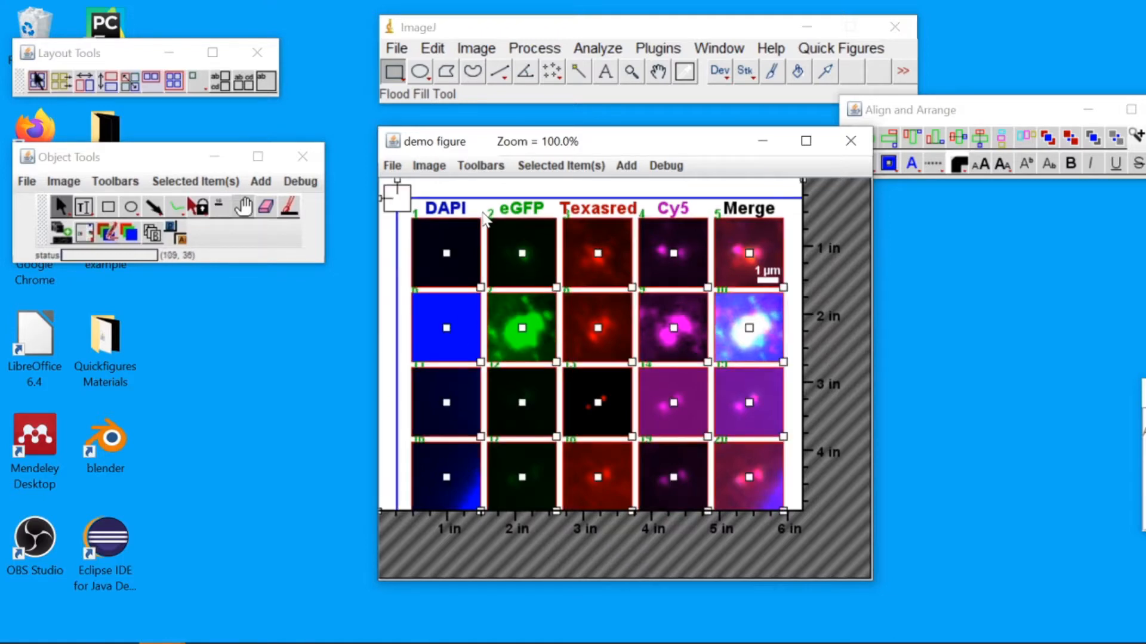
right_click(484, 219)
mouse_move(504, 225)
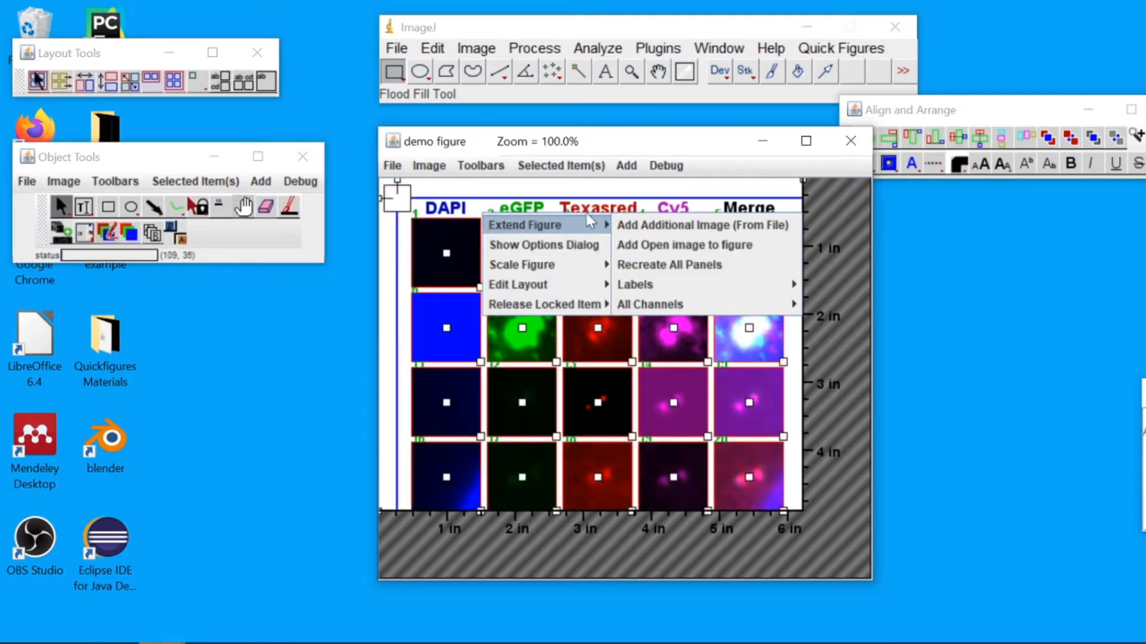
left_click(647, 264)
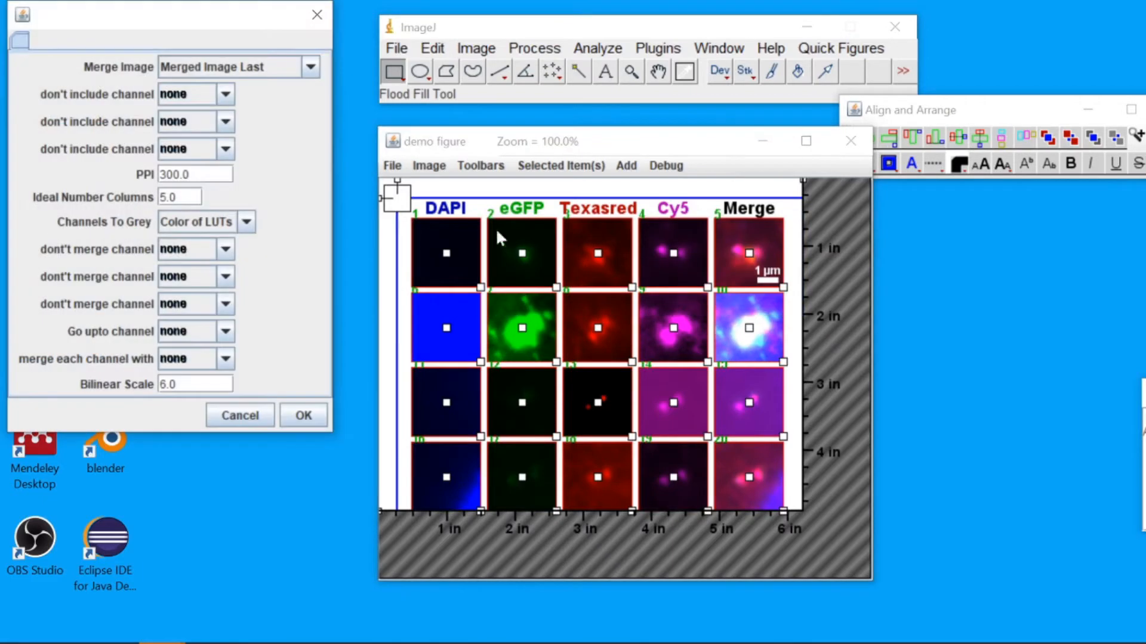
left_click_drag(206, 19, 231, 79)
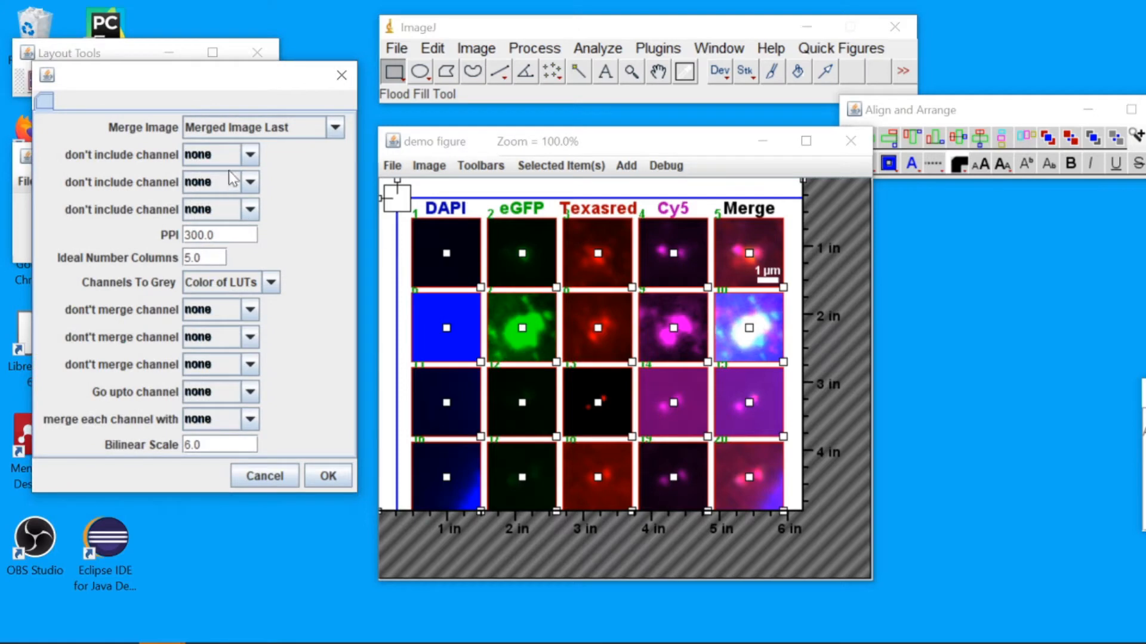
left_click(254, 157)
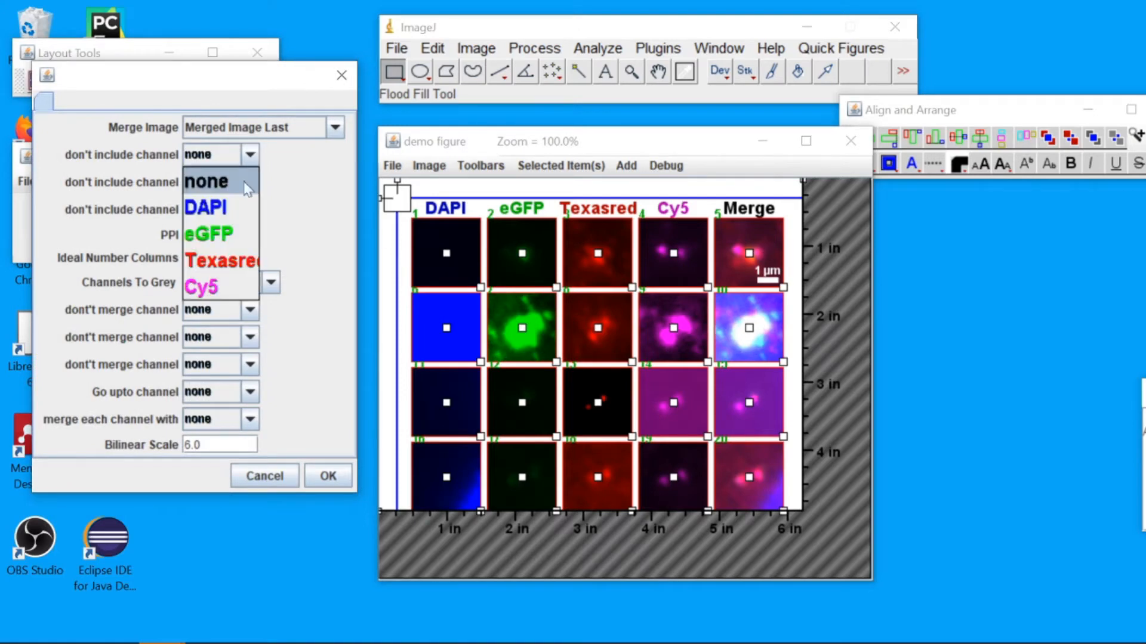
left_click(216, 210)
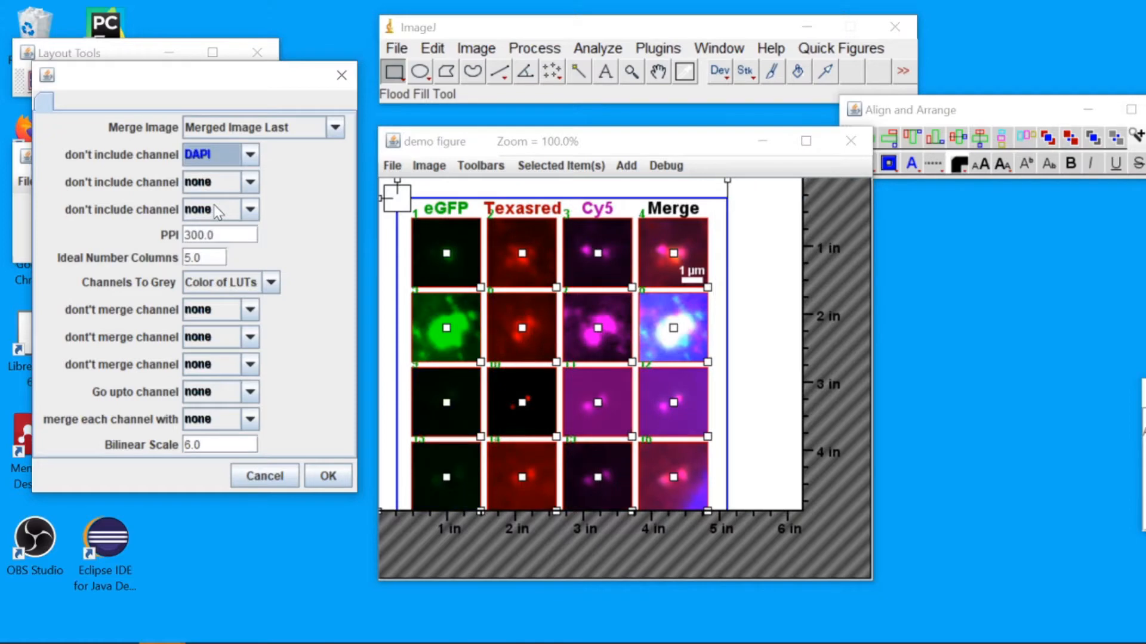
left_click(250, 182)
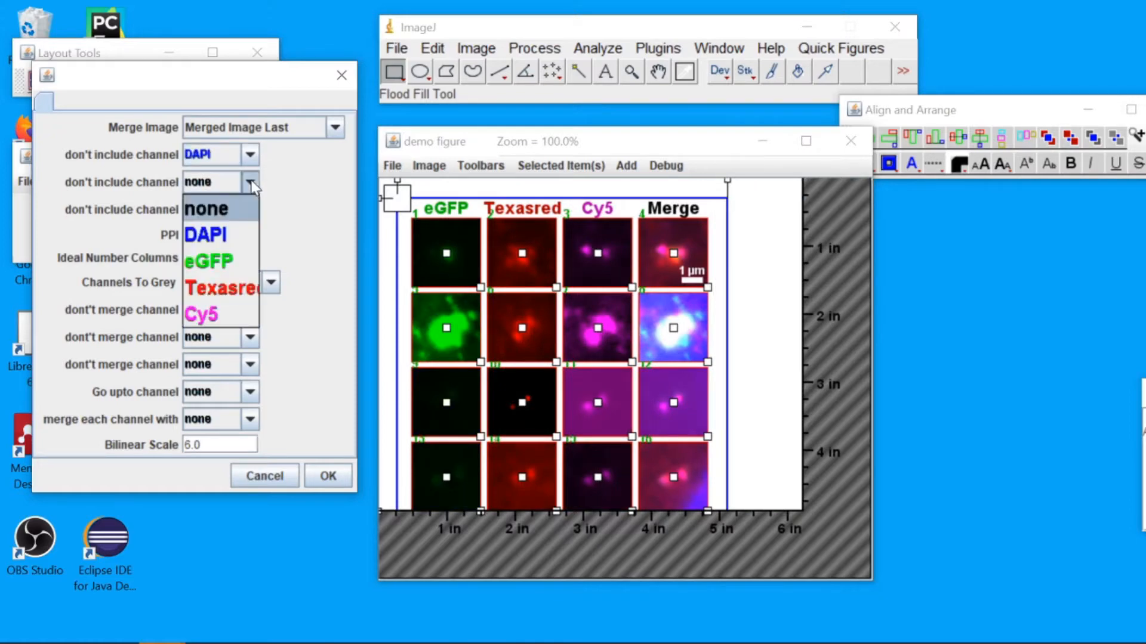
left_click(216, 262)
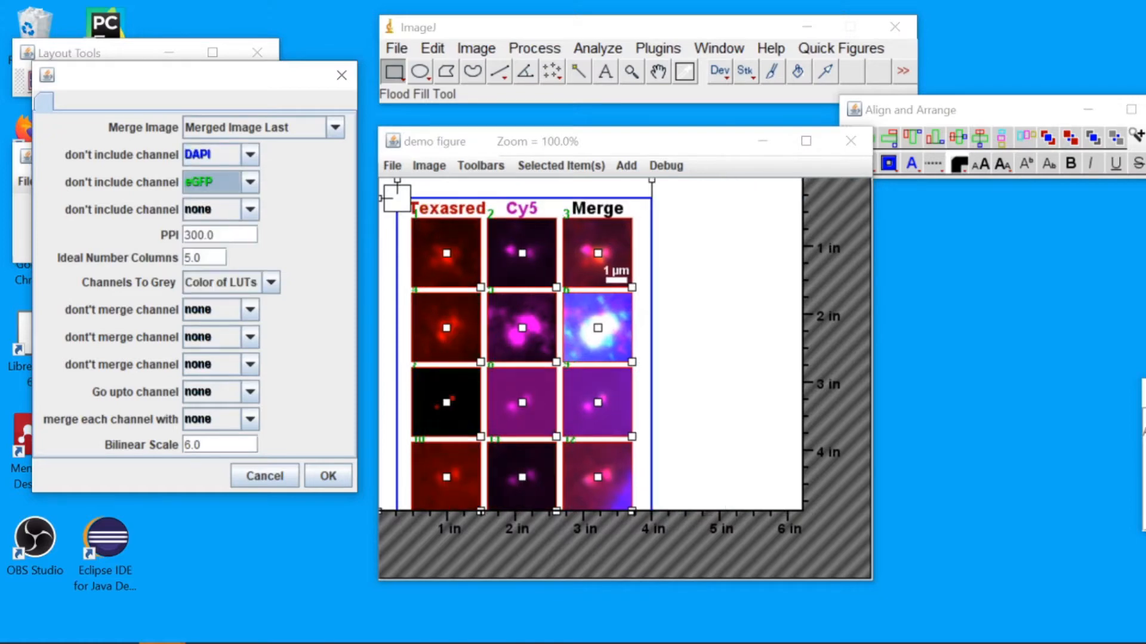
left_click(253, 182)
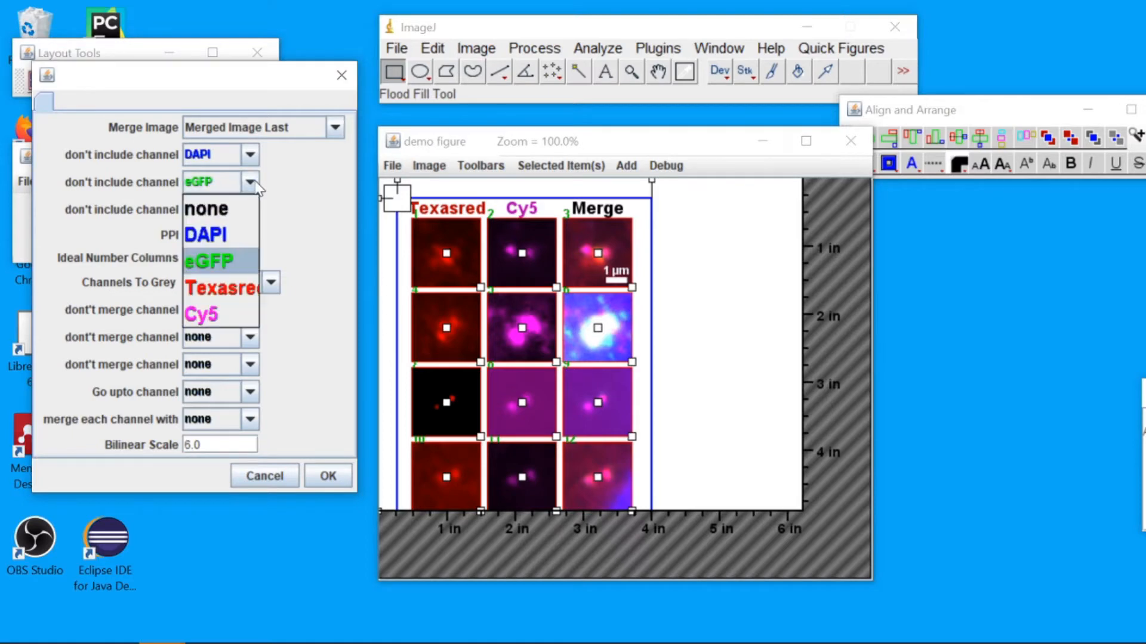
left_click(230, 210)
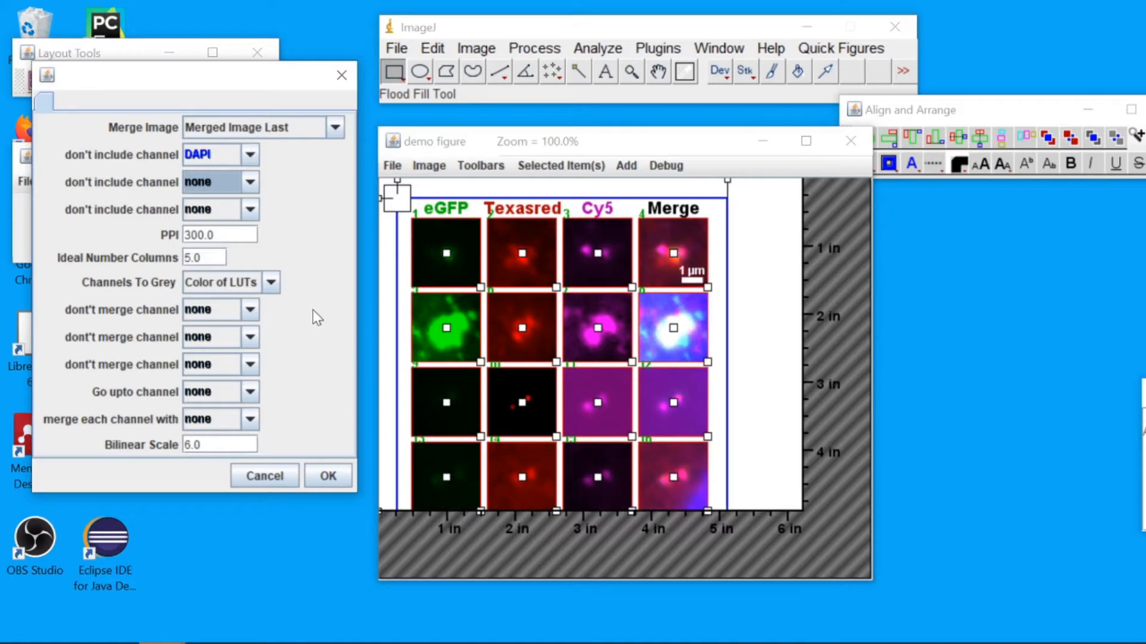
In the channel options, exclude the DAPI channel from the merge and set the bilinear scale to 8
left_click(250, 311)
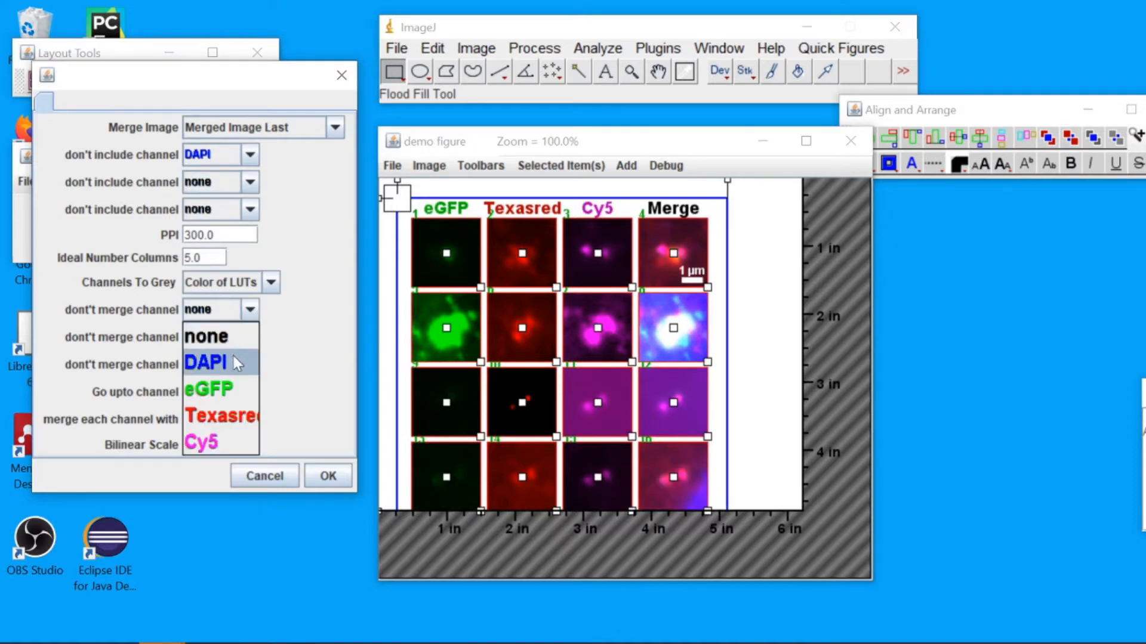
left_click(231, 353)
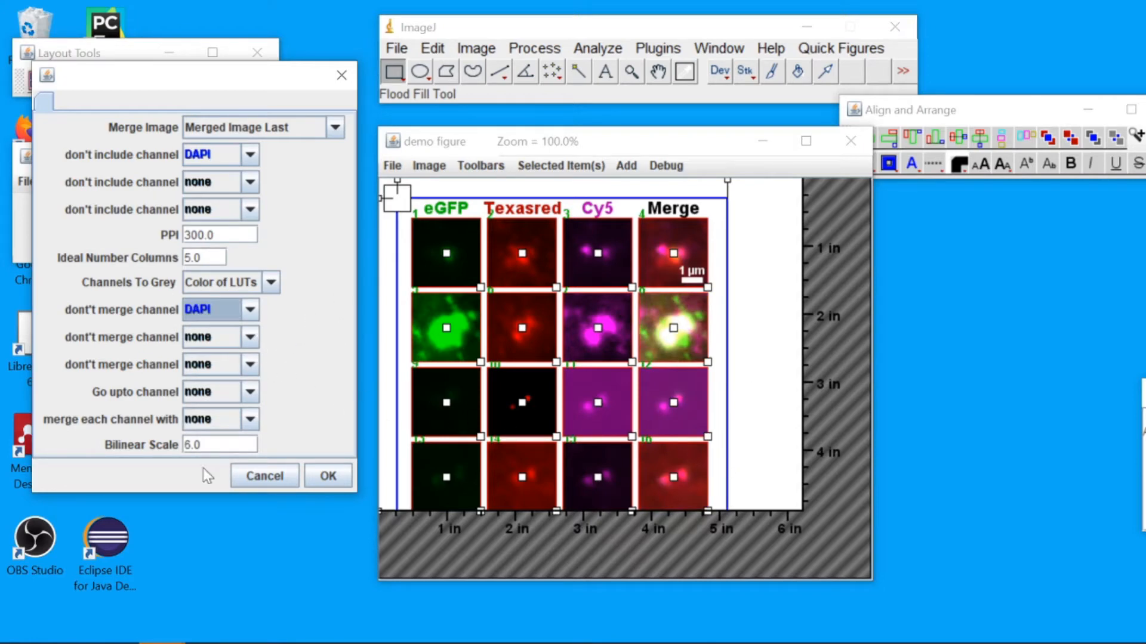
left_click(201, 445)
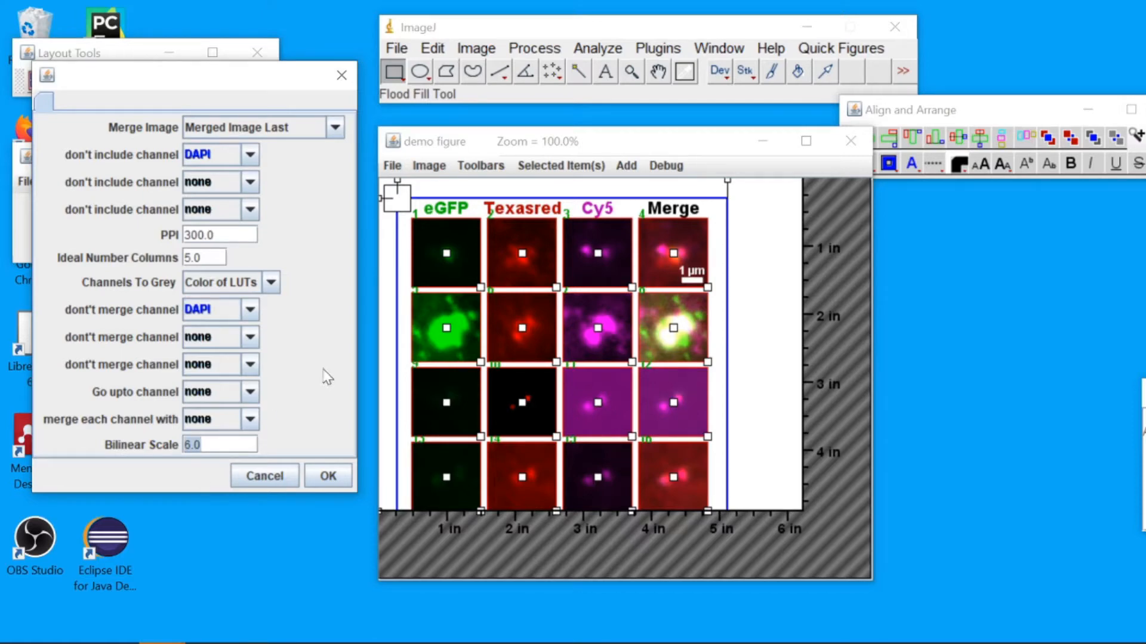
type("8")
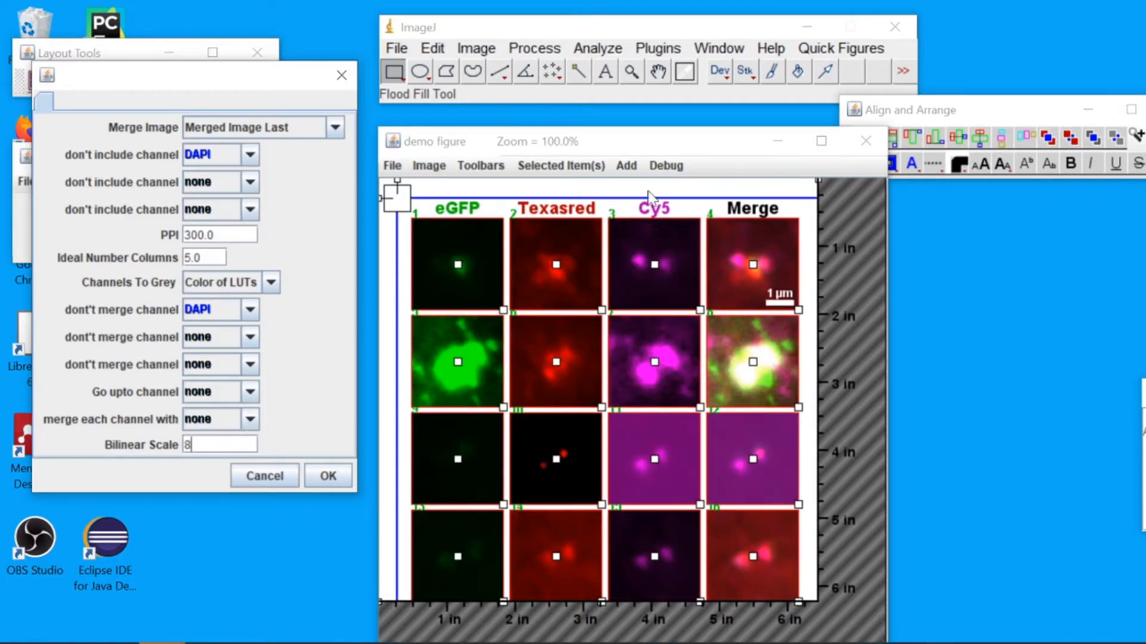
Set the merge image position to Merged Image First and apply the channel options to the figure
left_click(297, 129)
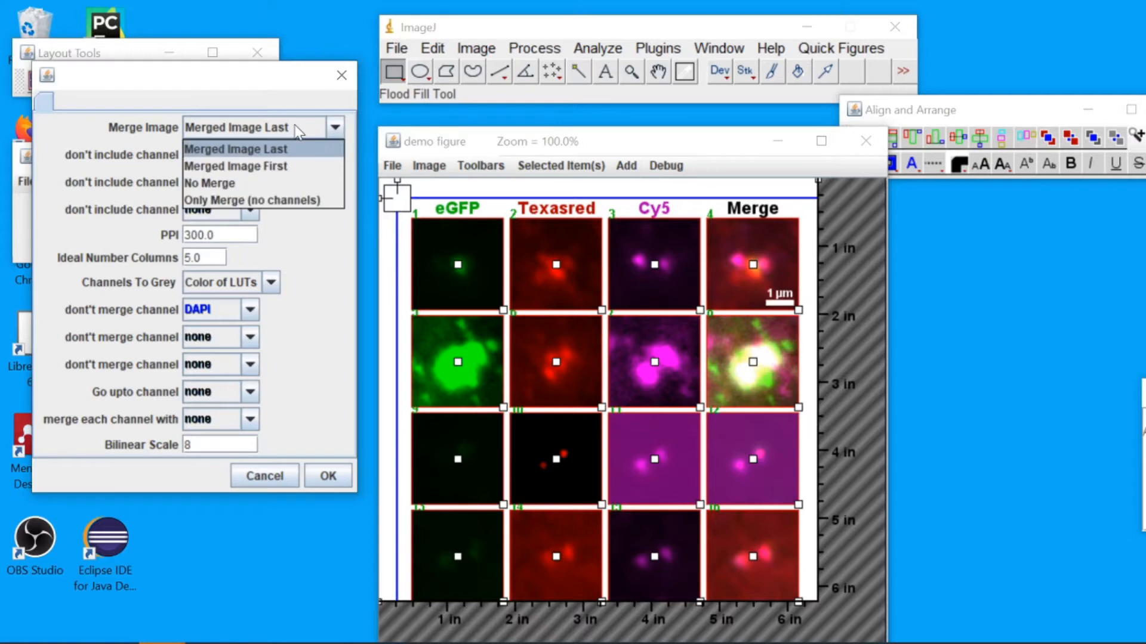
left_click(264, 167)
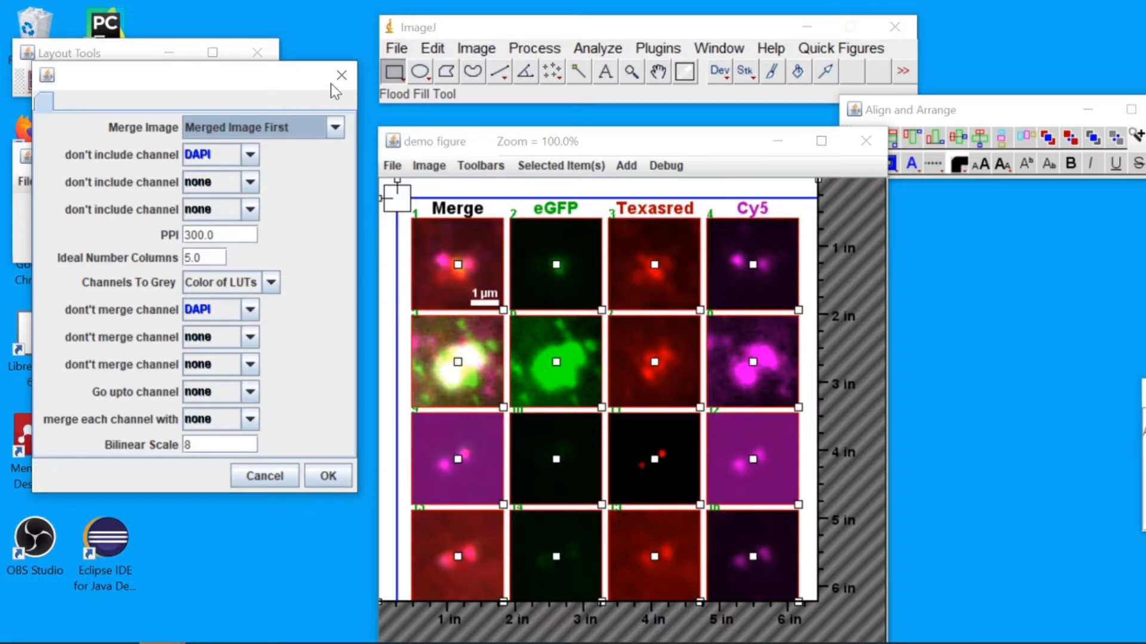
left_click(330, 477)
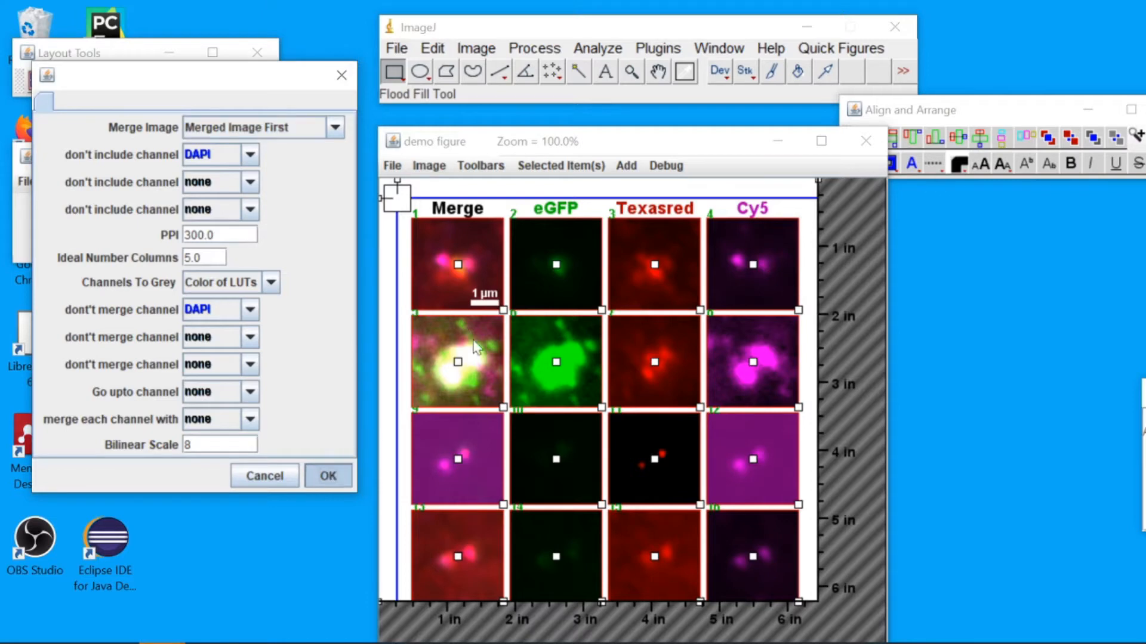
left_click(563, 188)
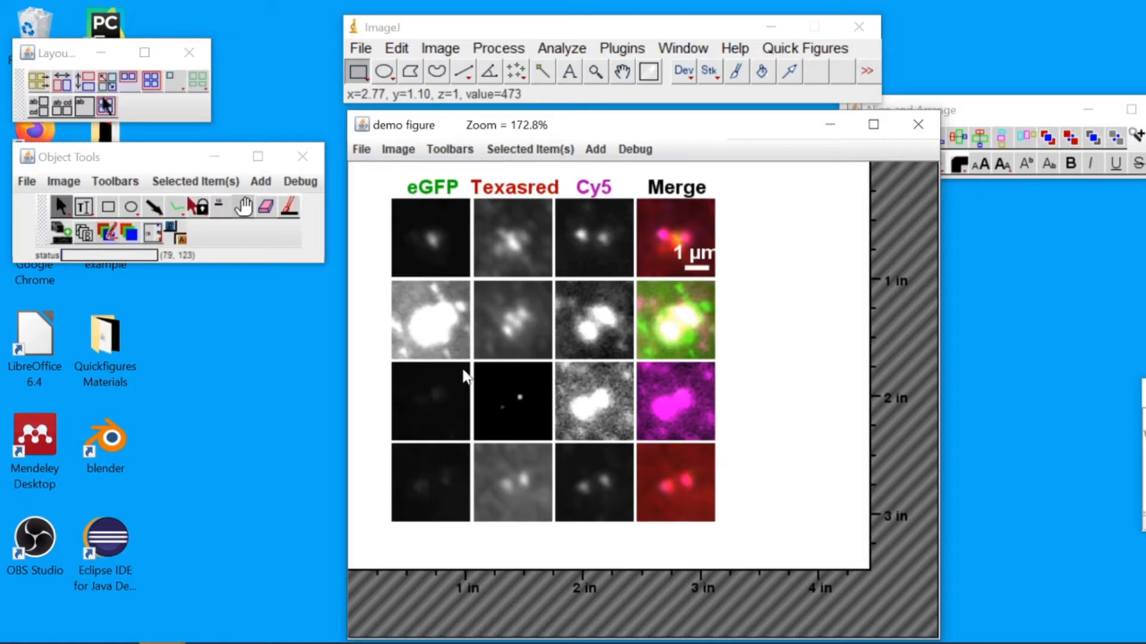
Open Min/Max for the eGFP panel and lower the eGFP channel's maximum display value, then close the dialog
right_click(435, 243)
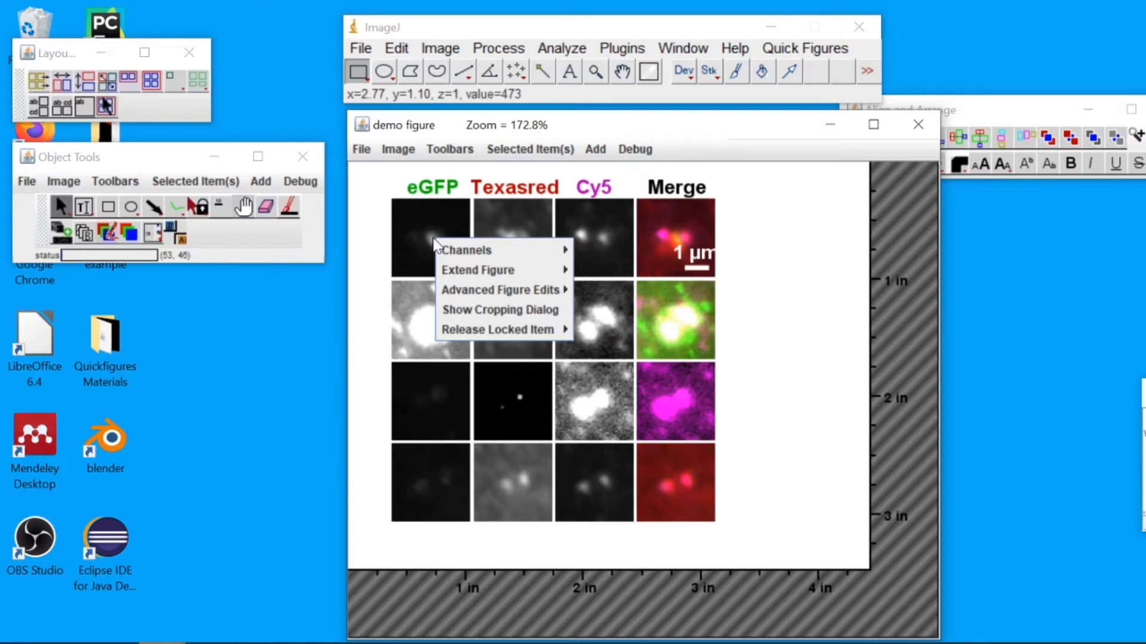
mouse_move(533, 247)
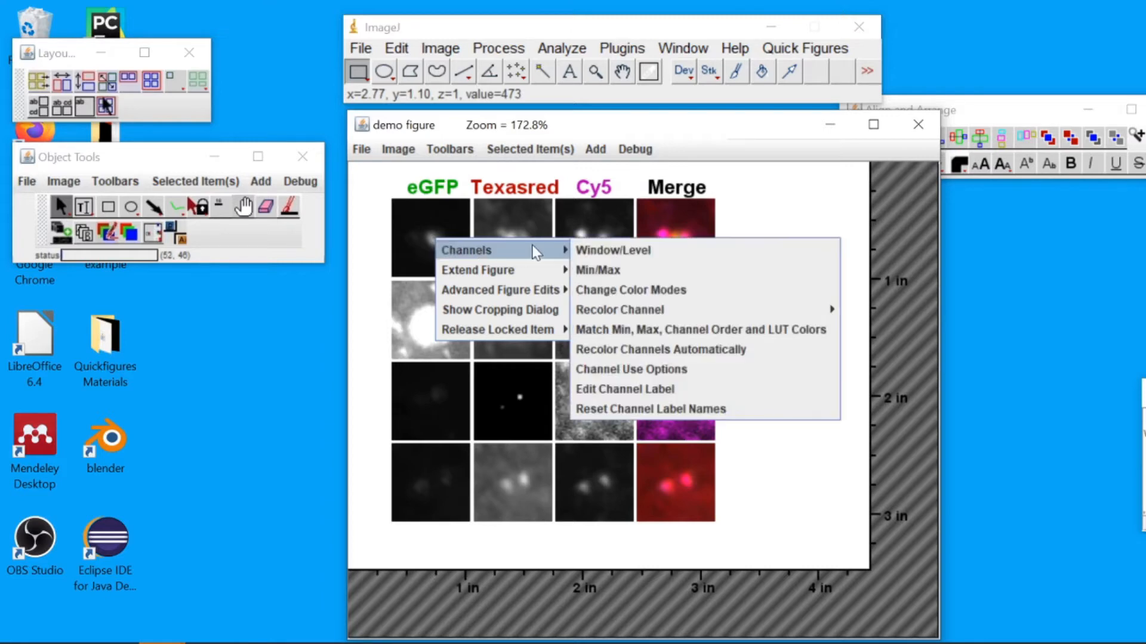
left_click(628, 271)
left_click_drag(173, 31, 224, 154)
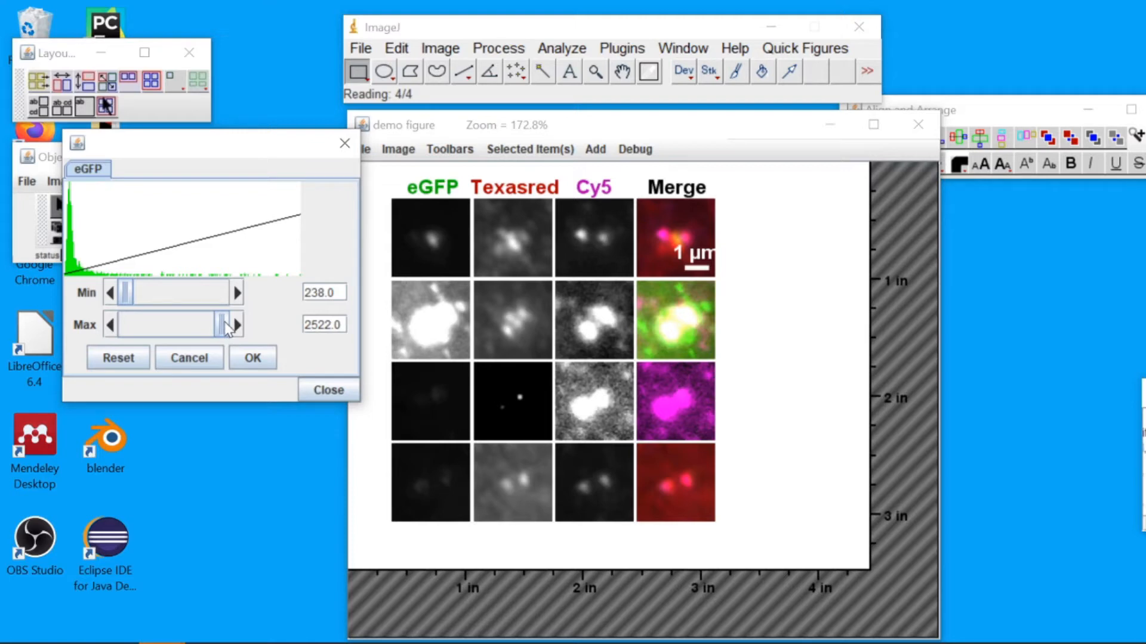
left_click_drag(226, 328, 172, 321)
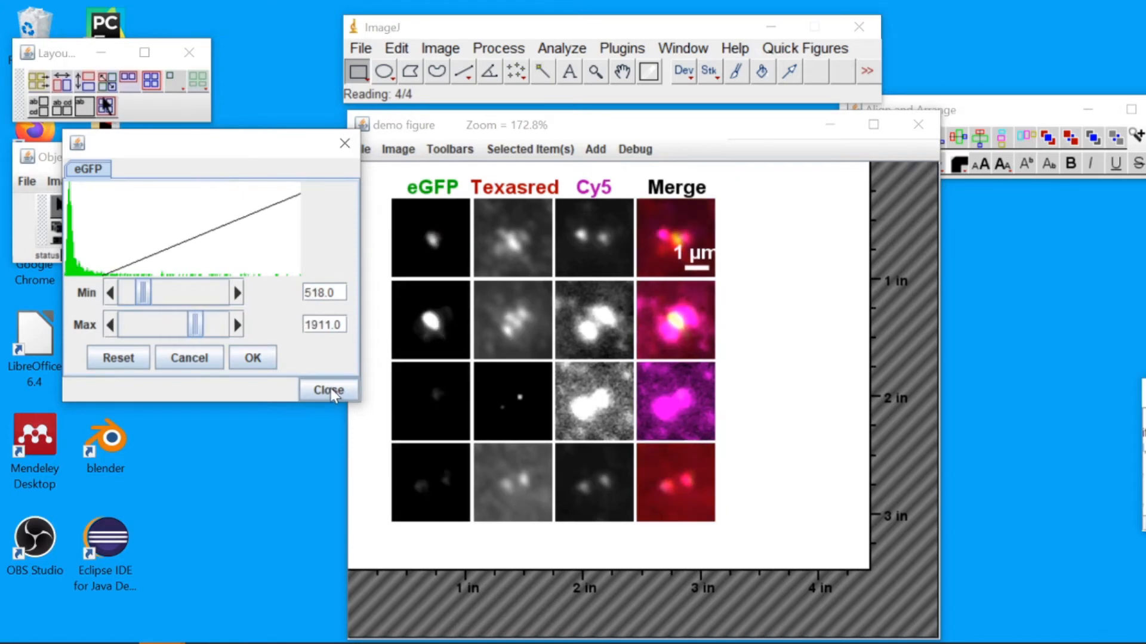
left_click(330, 391)
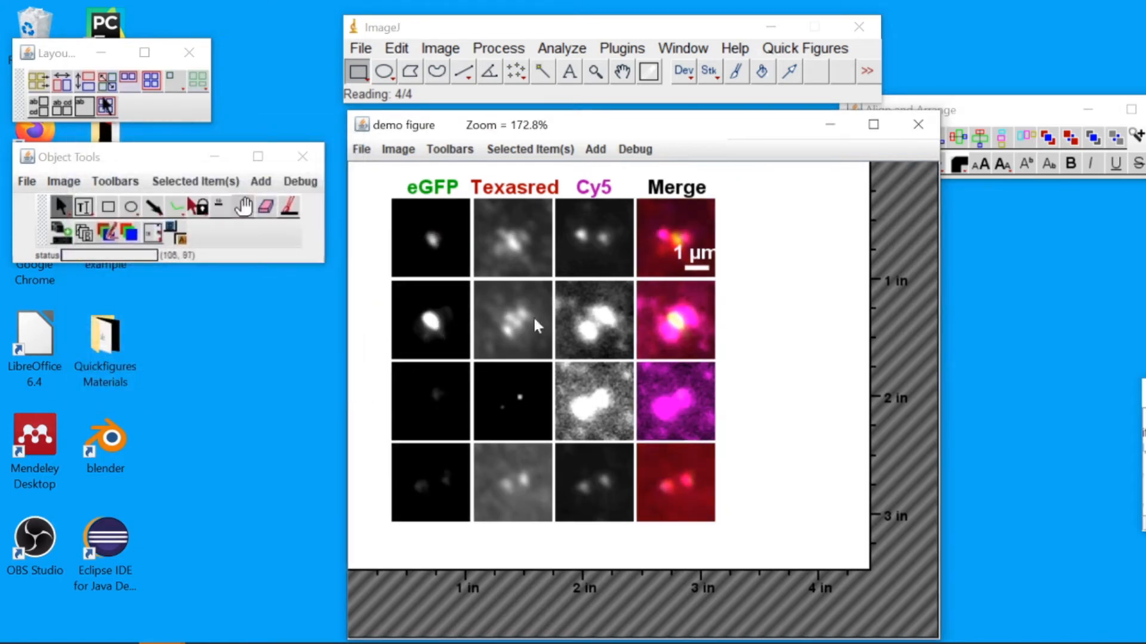
Open Window/Level for the figure's channels, reset the Texasred channel and raise its level to about 2722
right_click(684, 225)
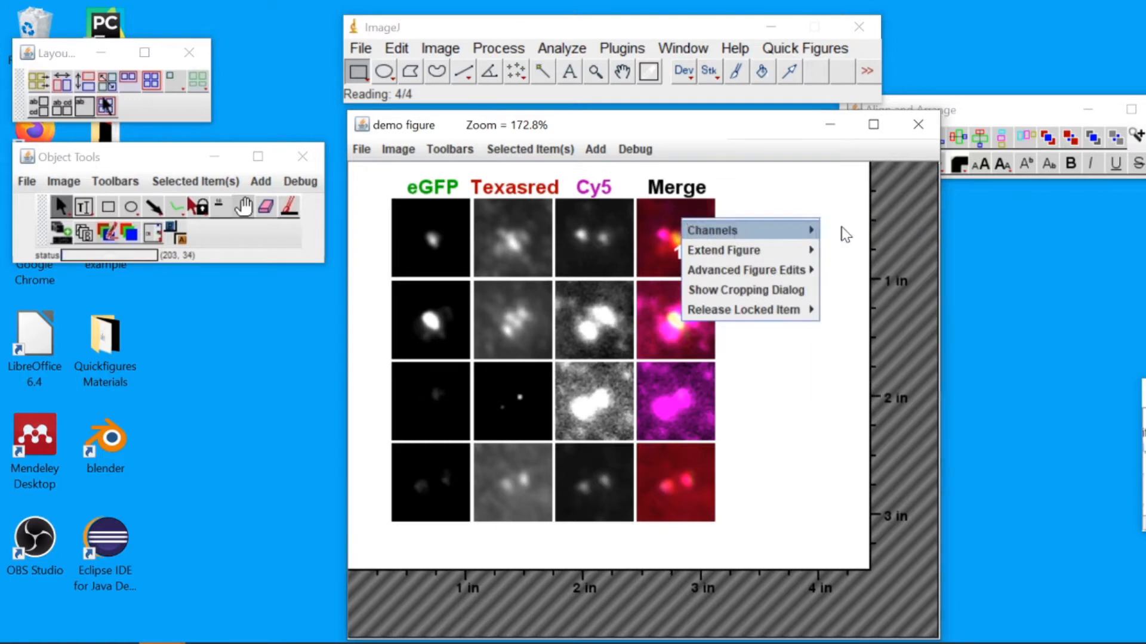
left_click(846, 235)
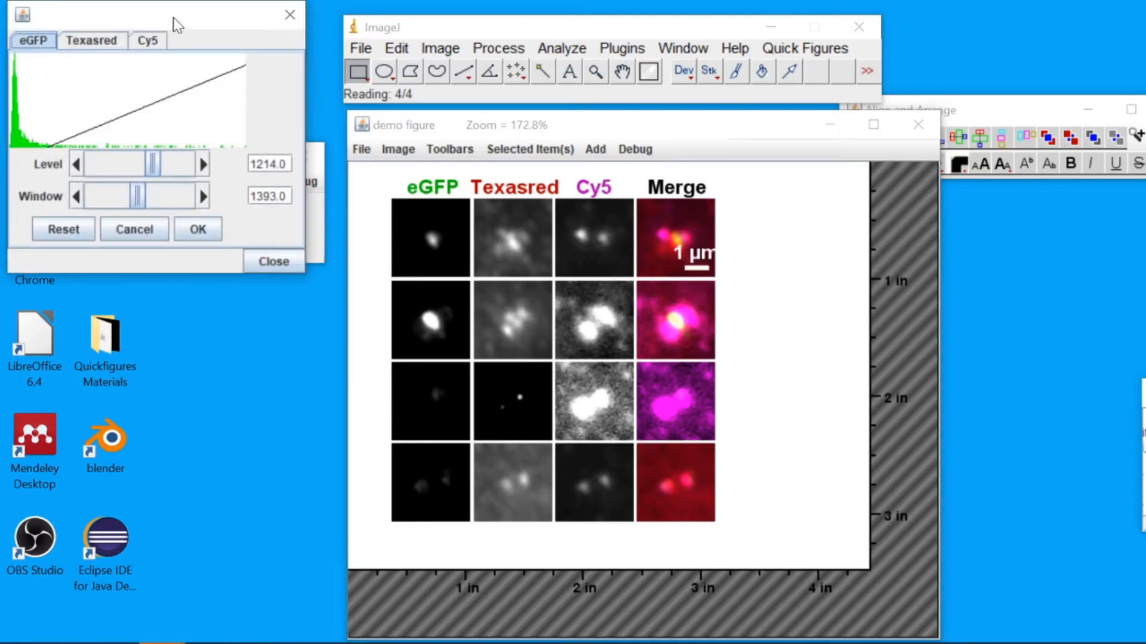
left_click_drag(177, 24, 207, 180)
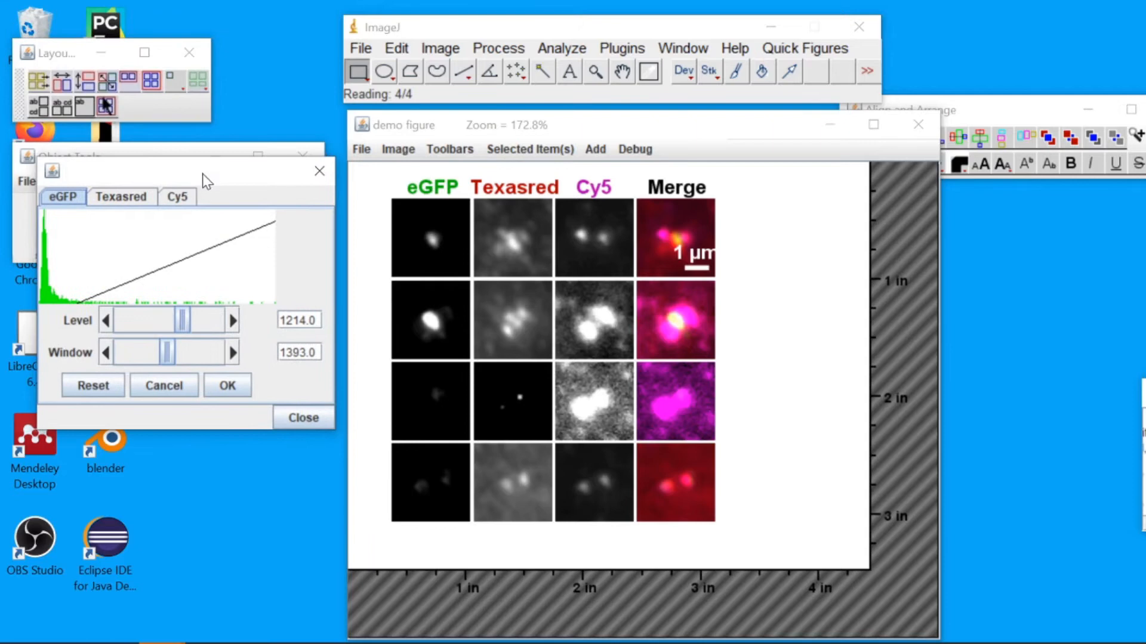
left_click(137, 201)
left_click(192, 201)
left_click(50, 203)
left_click(115, 198)
left_click(94, 387)
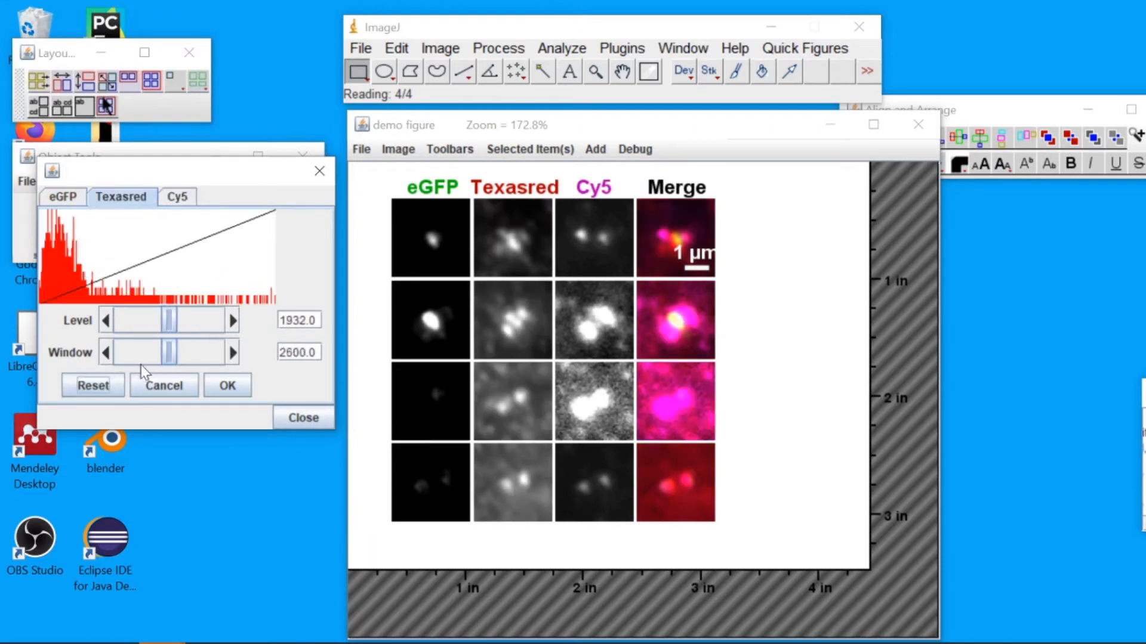
left_click_drag(170, 322, 199, 333)
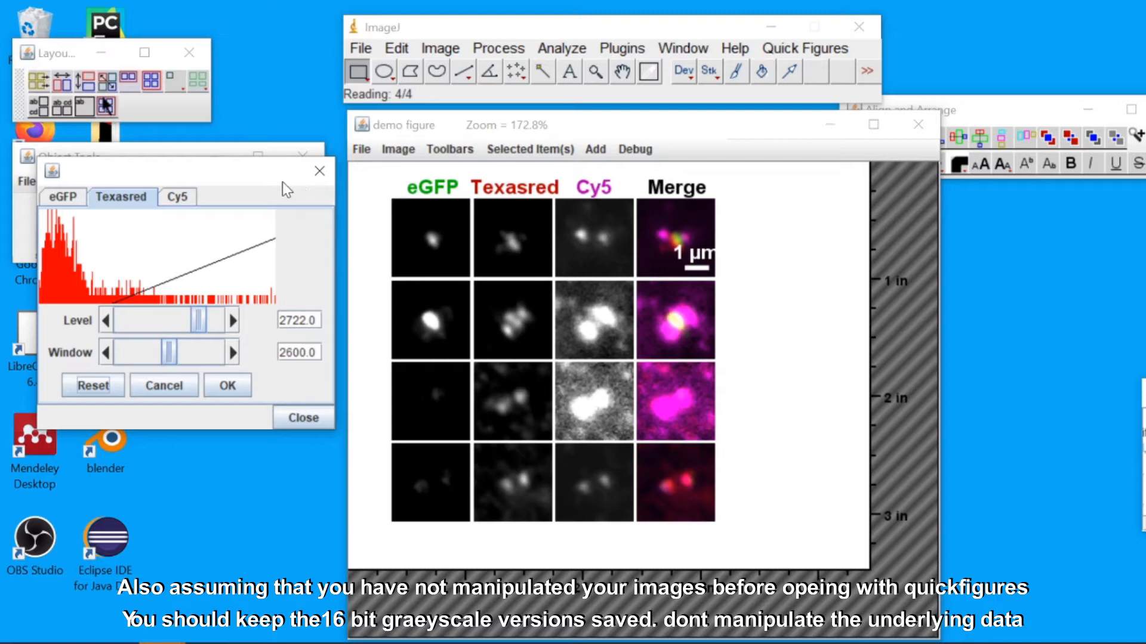
Raise the Cy5 channel's level to about 459 and close the Window/Level dialog
left_click(190, 201)
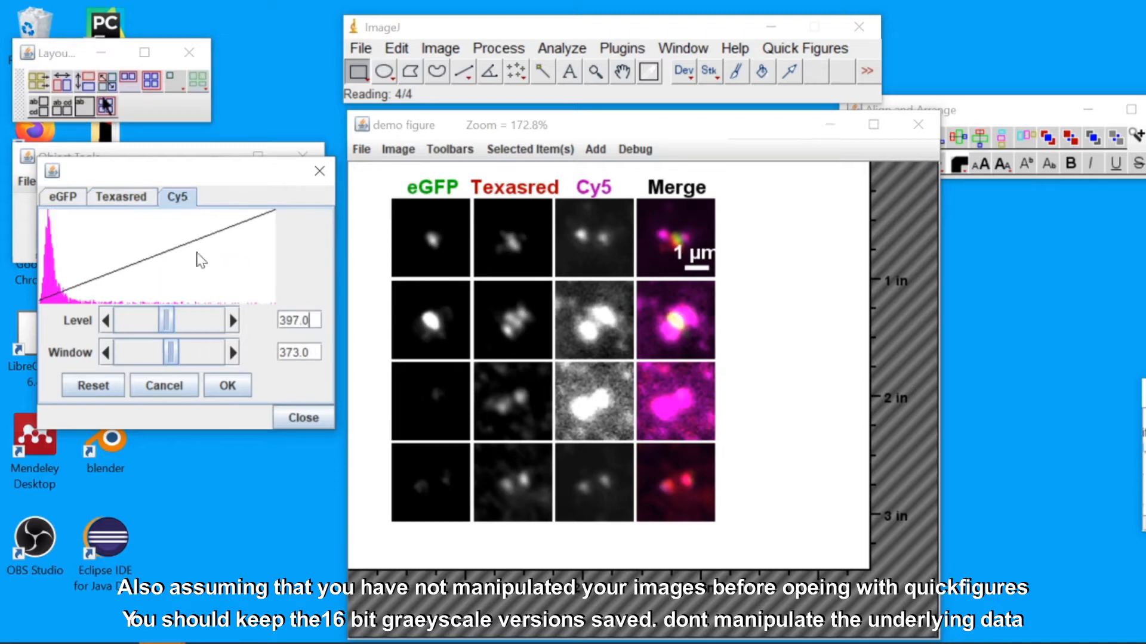
left_click_drag(172, 320, 194, 323)
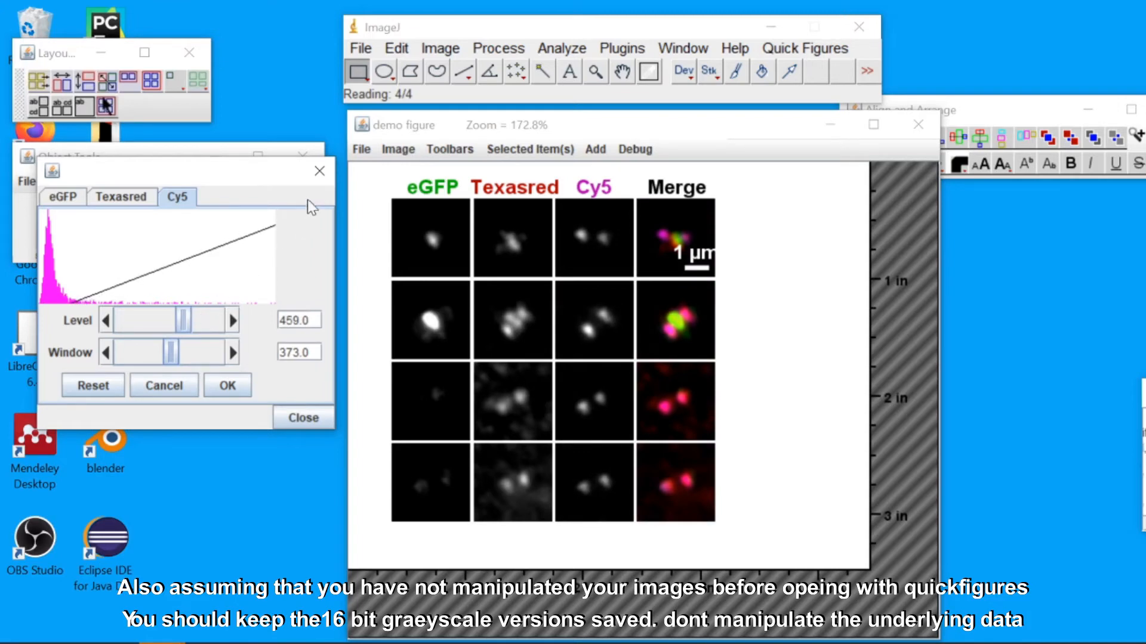
left_click(319, 171)
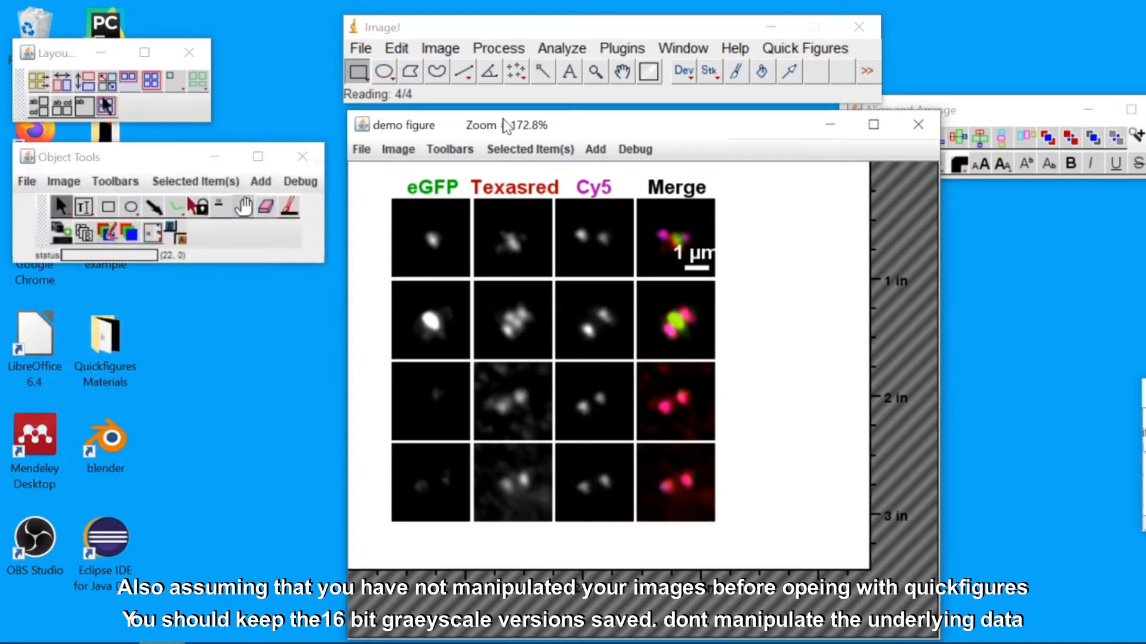
Switch the figure's channel panels from greyscale to colour using Change Color Modes
mouse_move(506, 126)
left_mouse_down()
mouse_move(532, 121)
mouse_move(517, 127)
left_mouse_up()
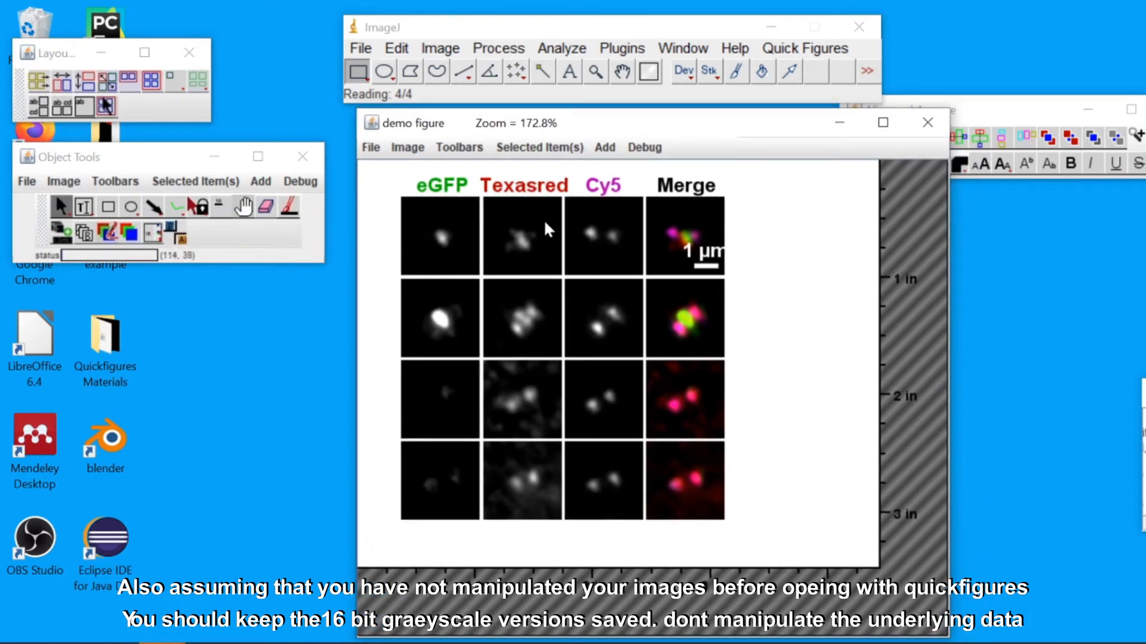
left_click_drag(615, 123, 613, 129)
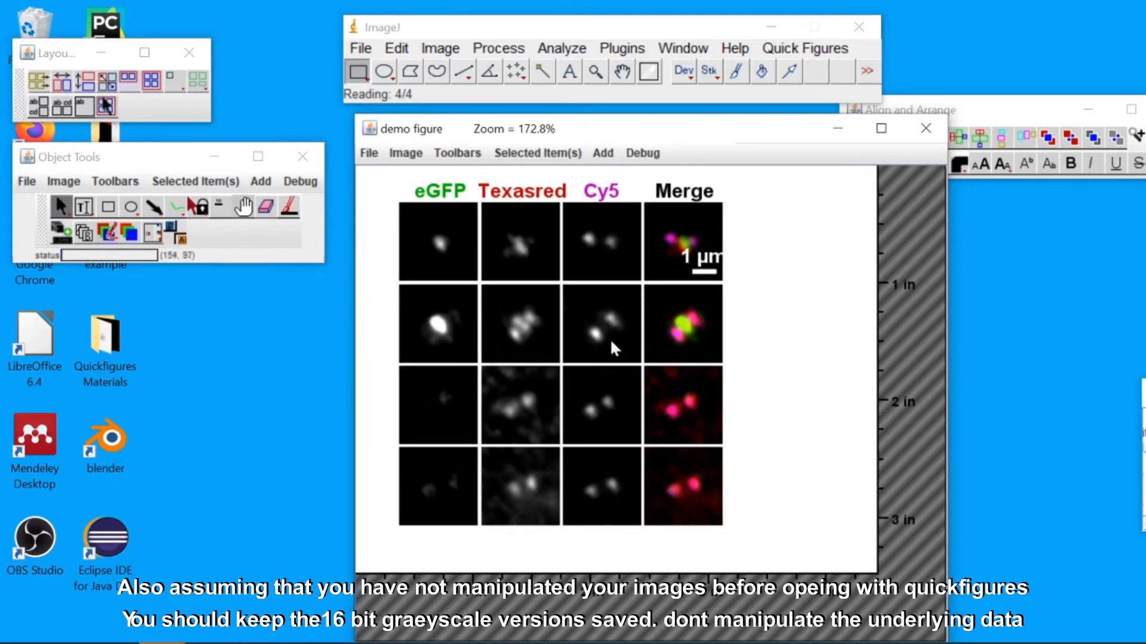
right_click(603, 240)
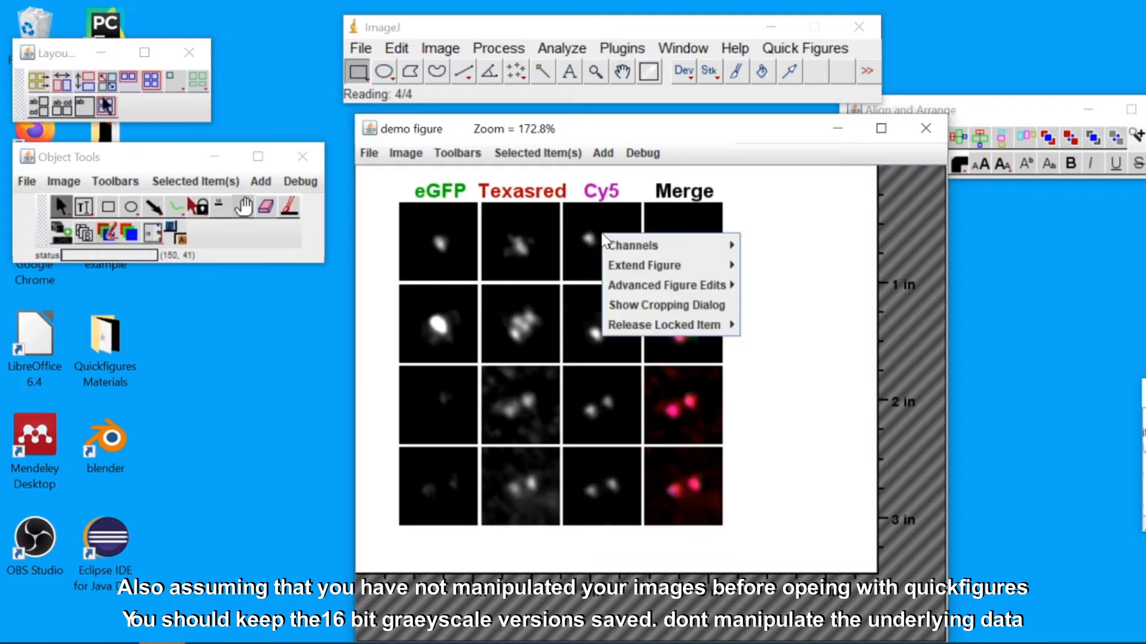
mouse_move(623, 244)
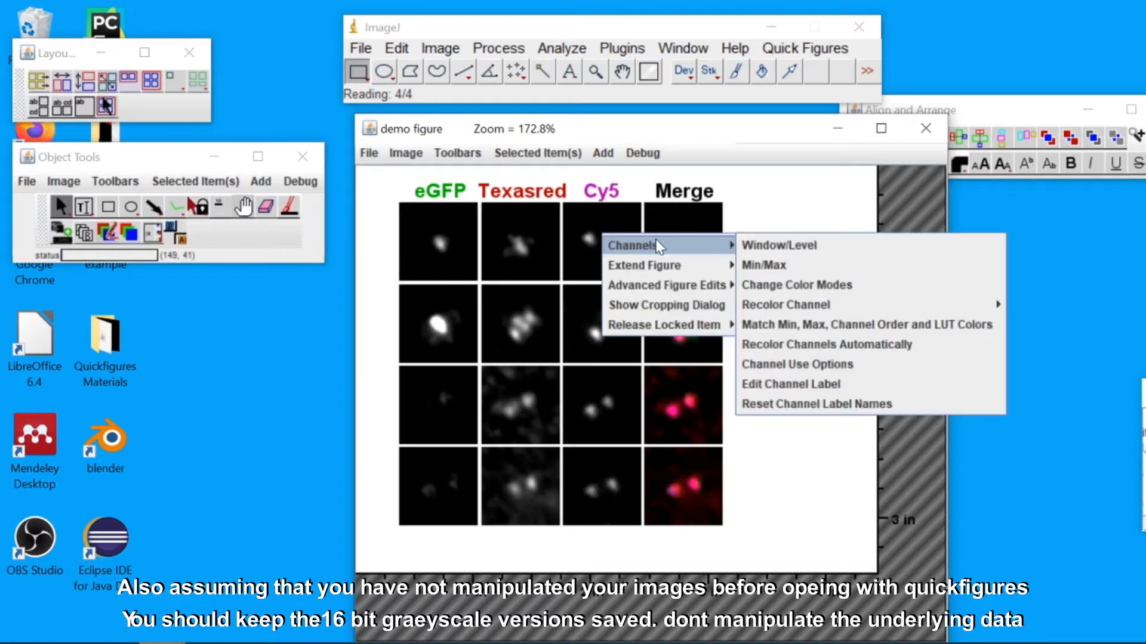
left_click(775, 285)
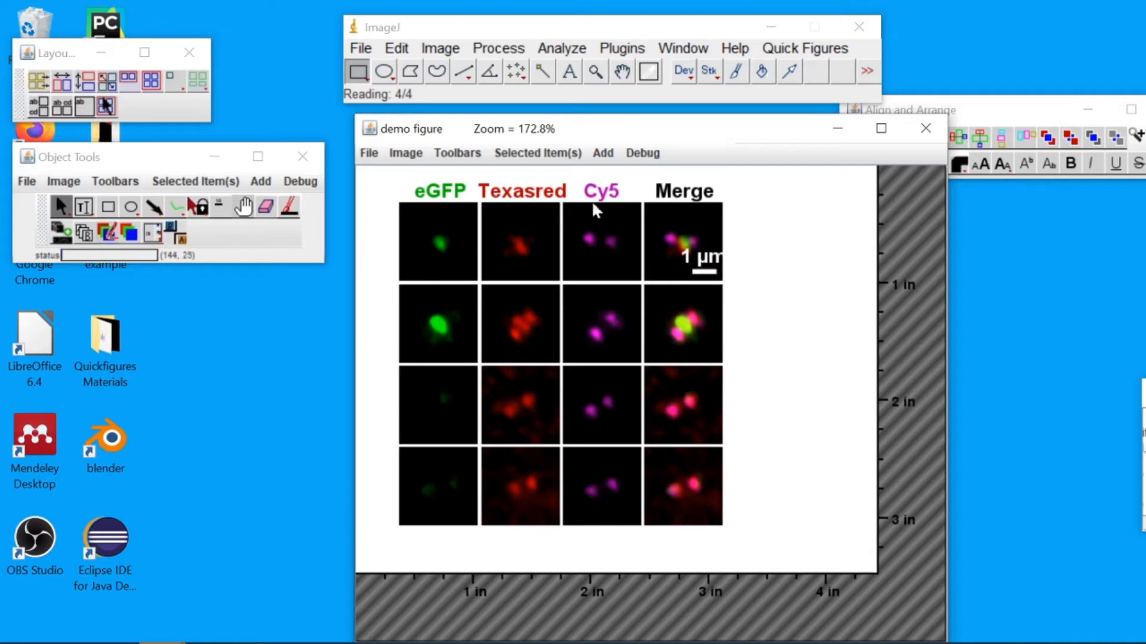
Recolor the Cy5 channel blue
right_click(596, 244)
mouse_move(643, 256)
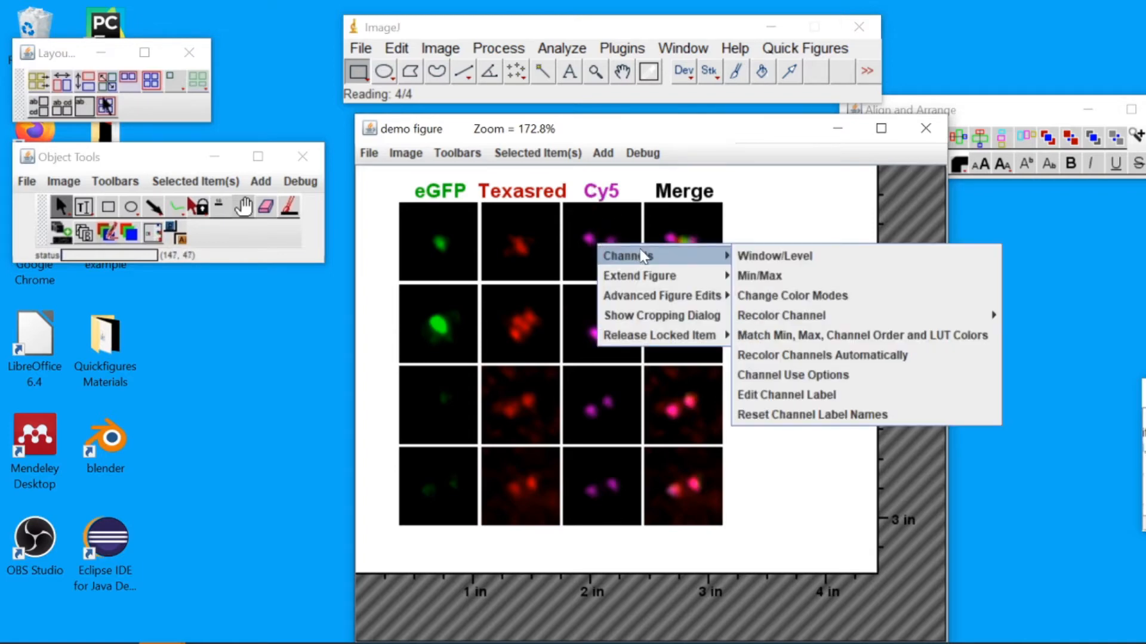
mouse_move(826, 321)
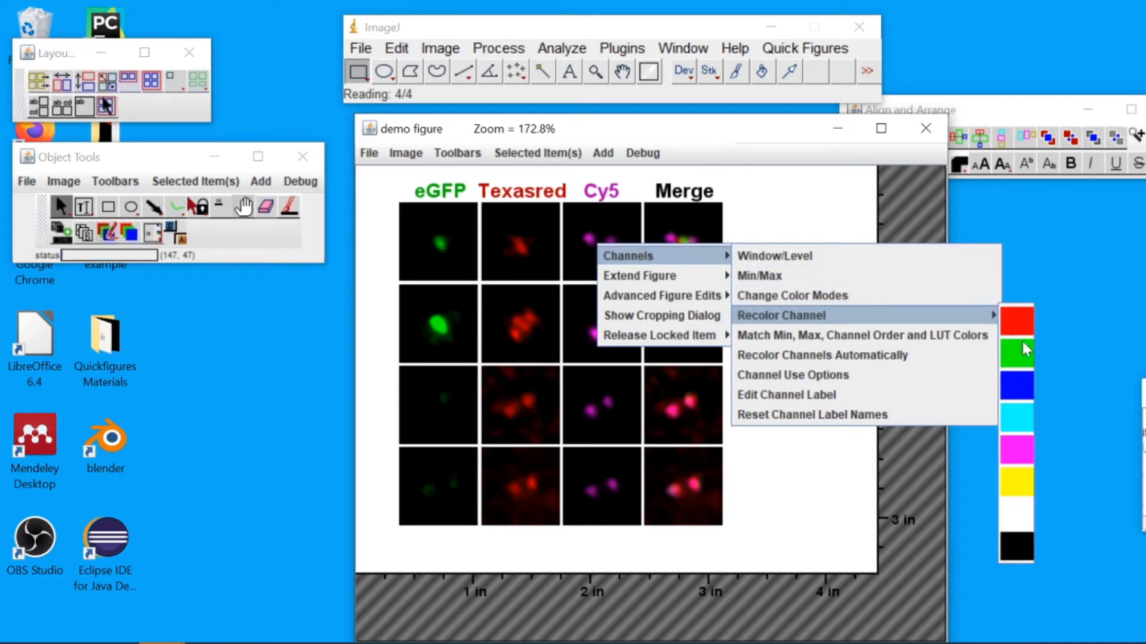
left_click(1026, 391)
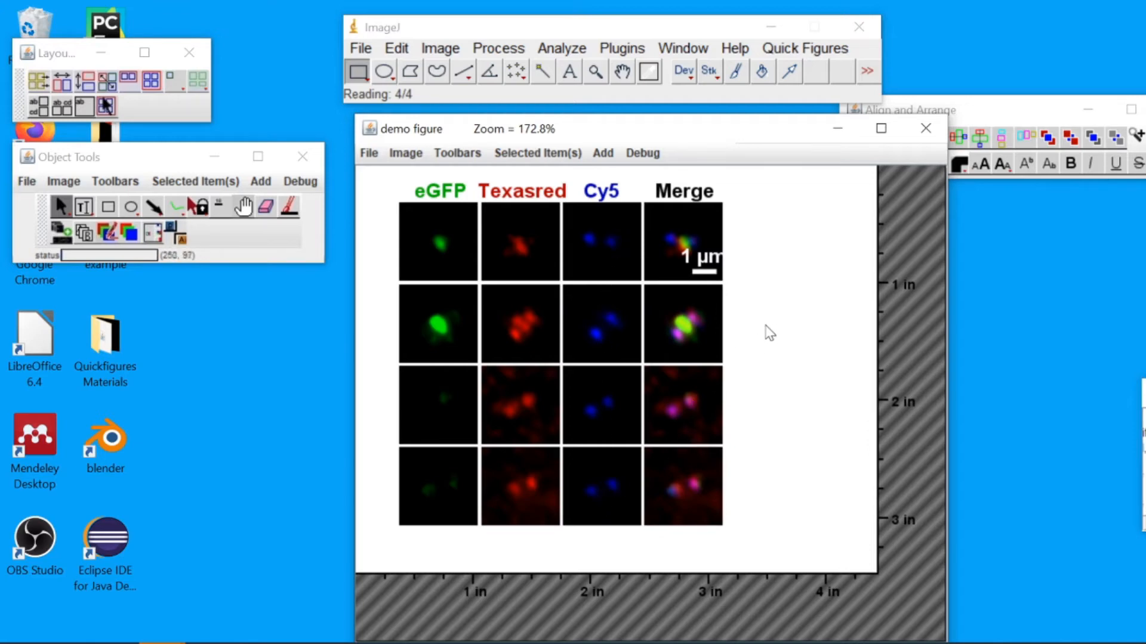
Select the merged panel and move FBF1 ahead of centrin in its channel order
key("ctrl+a")
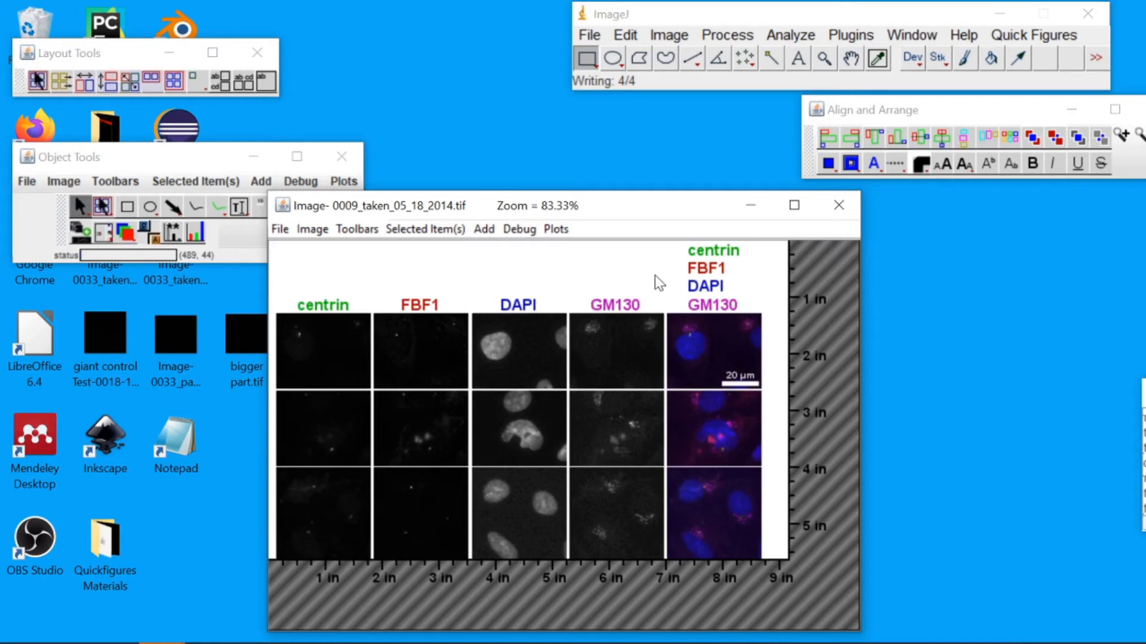
left_click(710, 331)
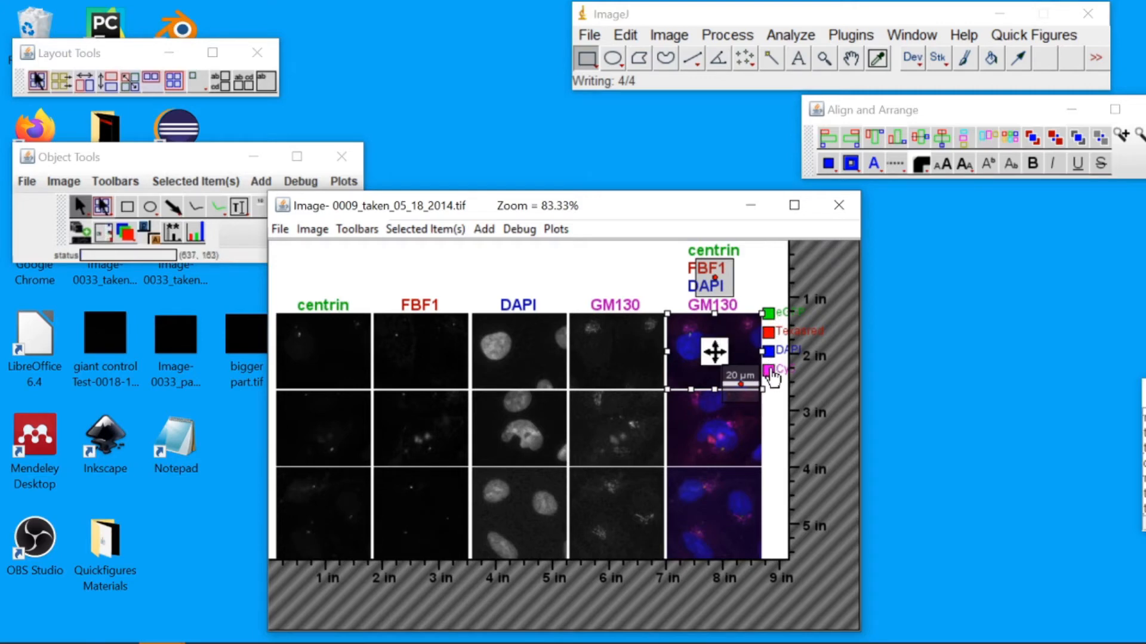
mouse_move(773, 378)
left_mouse_down()
mouse_move(772, 322)
mouse_move(774, 382)
left_mouse_up()
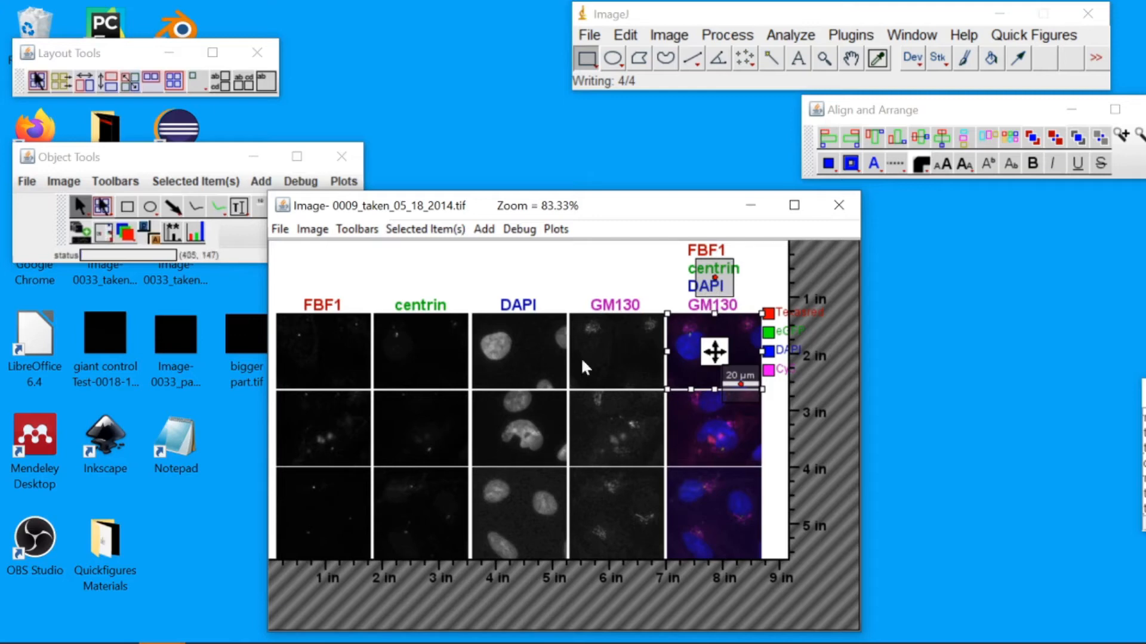
left_click(127, 234)
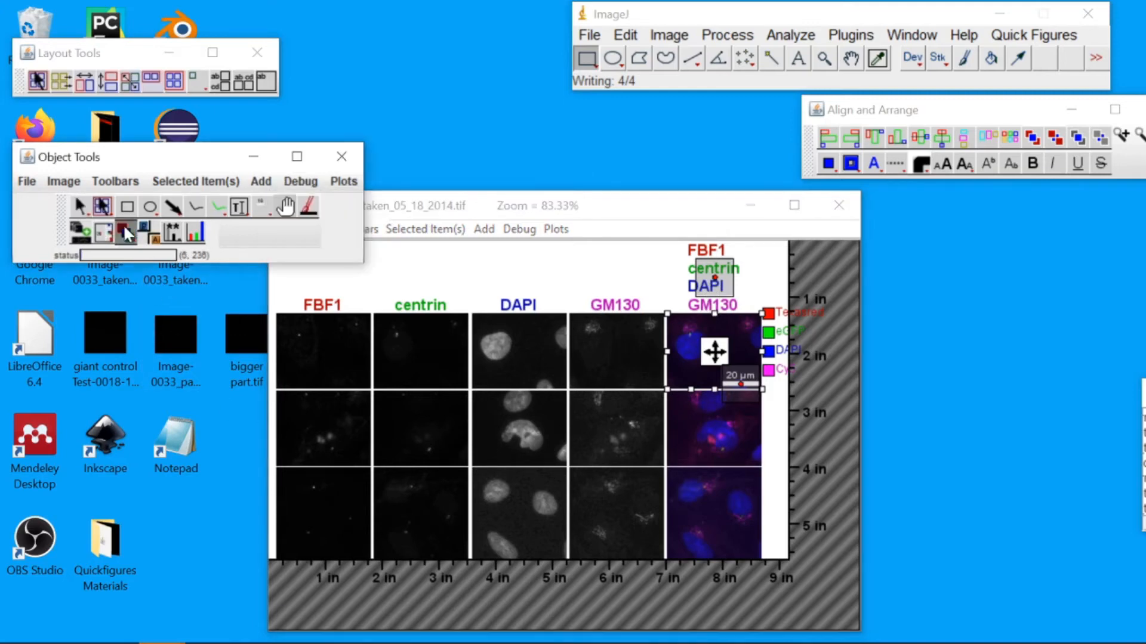
Reorder the channel panels by dragging them, placing DAPI and GM130 ahead of FBF1 and centrin
left_click_drag(435, 363, 517, 421)
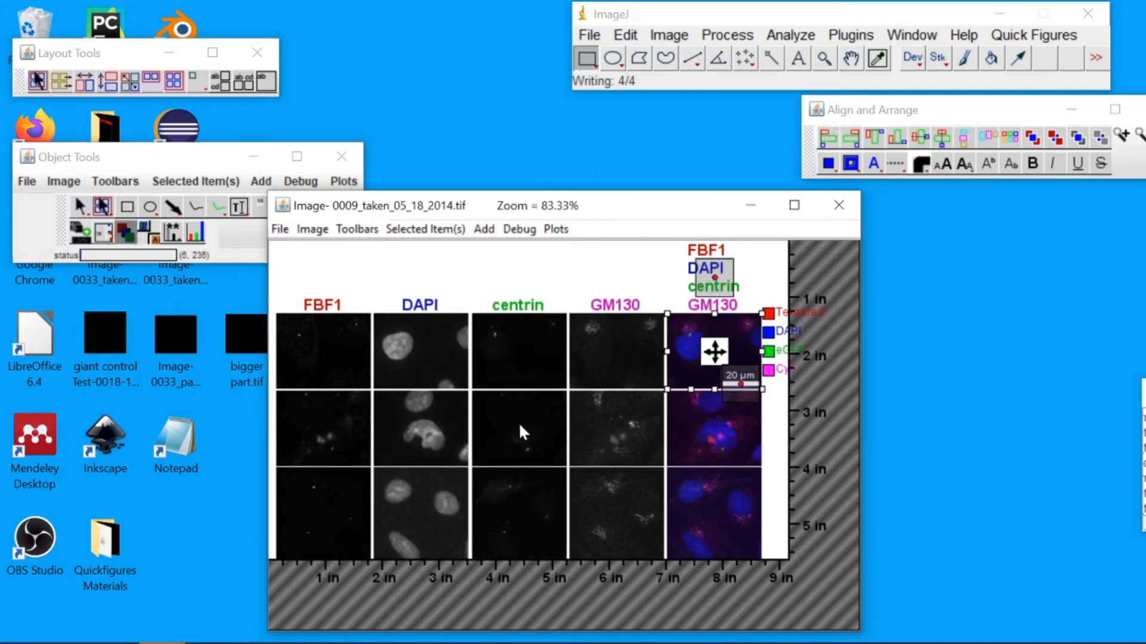
left_click_drag(351, 427, 427, 425)
left_click_drag(599, 423, 602, 421)
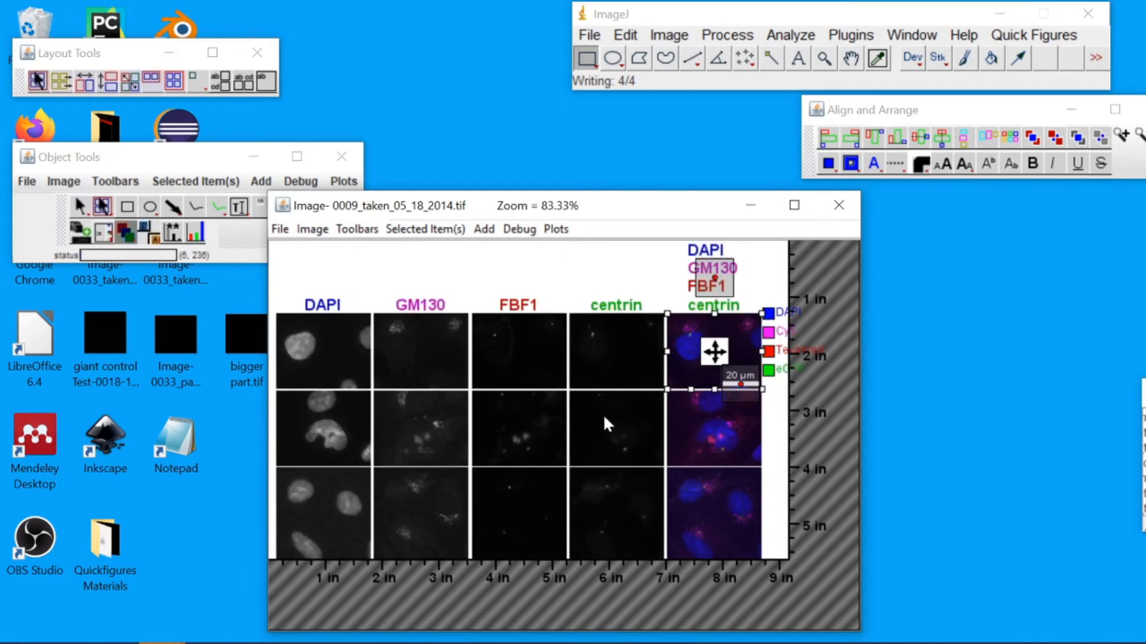
left_click_drag(607, 411, 519, 416)
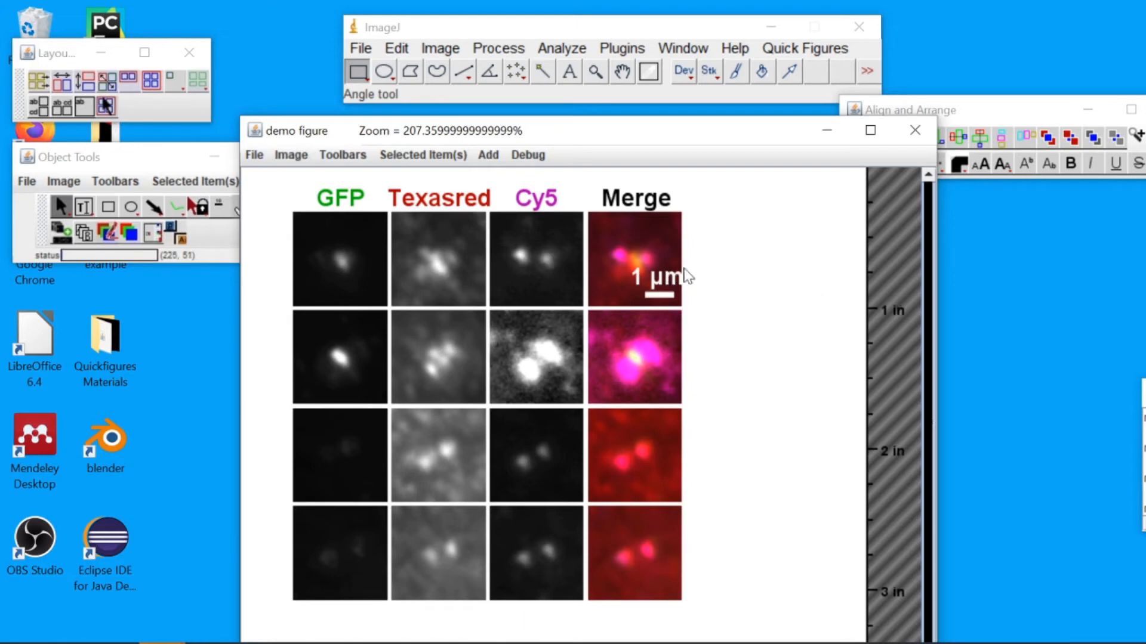
Rename the GFP column label to ODF2
left_click(343, 201)
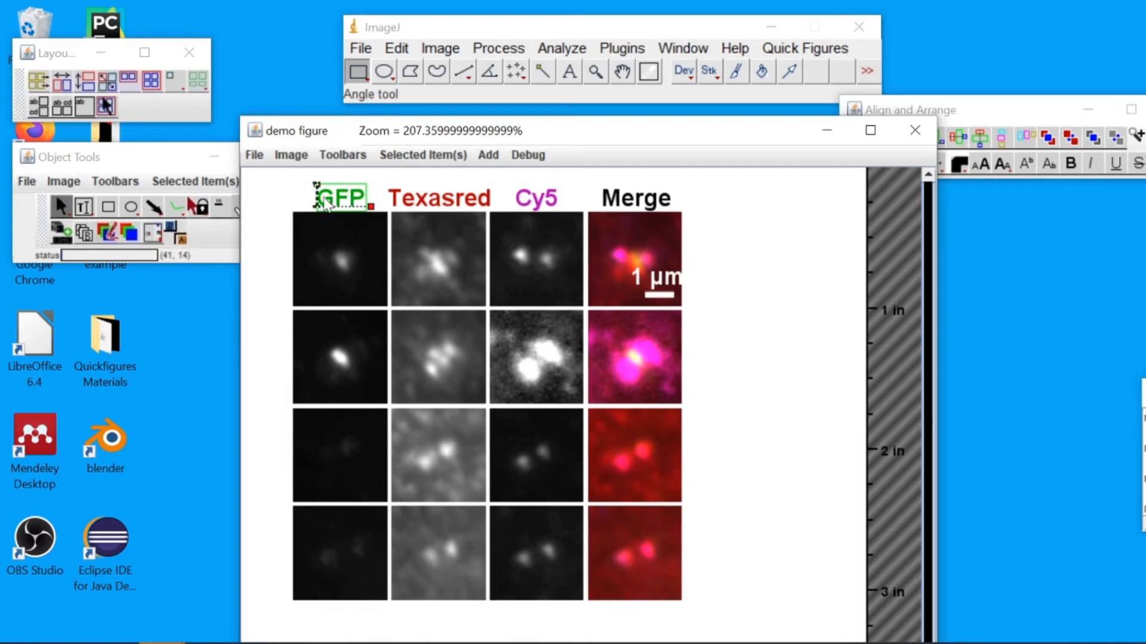
left_click(340, 202)
key("BackSpace")
key("BackSpace")
key("BackSpace")
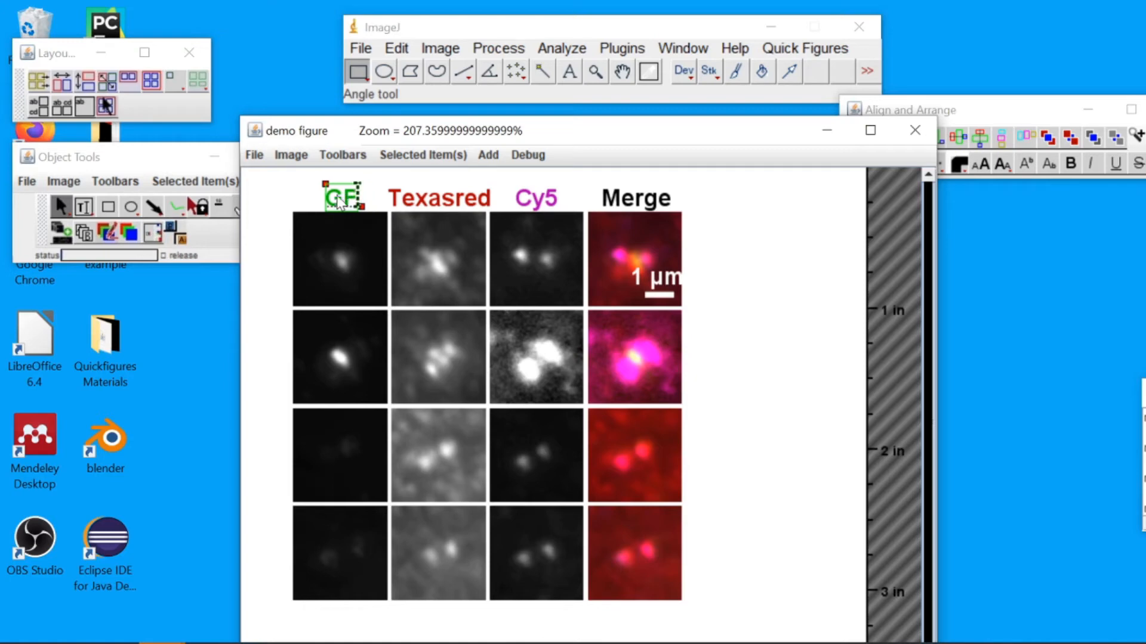
type("ODF2")
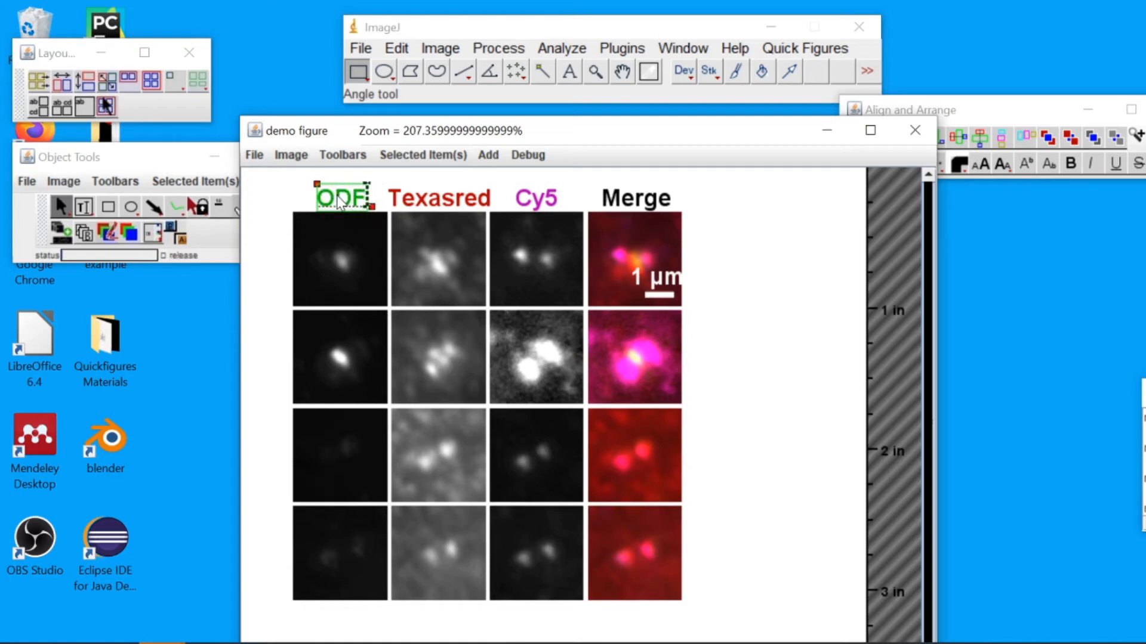
left_click(421, 205)
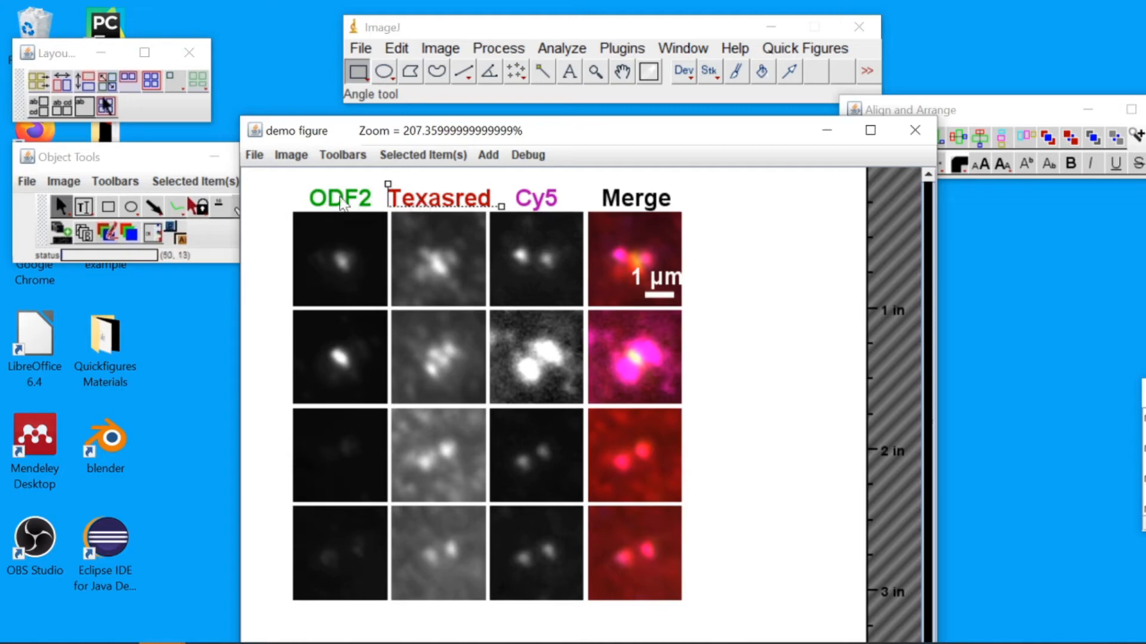
Replace the Texasred column label text with p150glued
double_click(439, 200)
left_click_drag(391, 200, 495, 206)
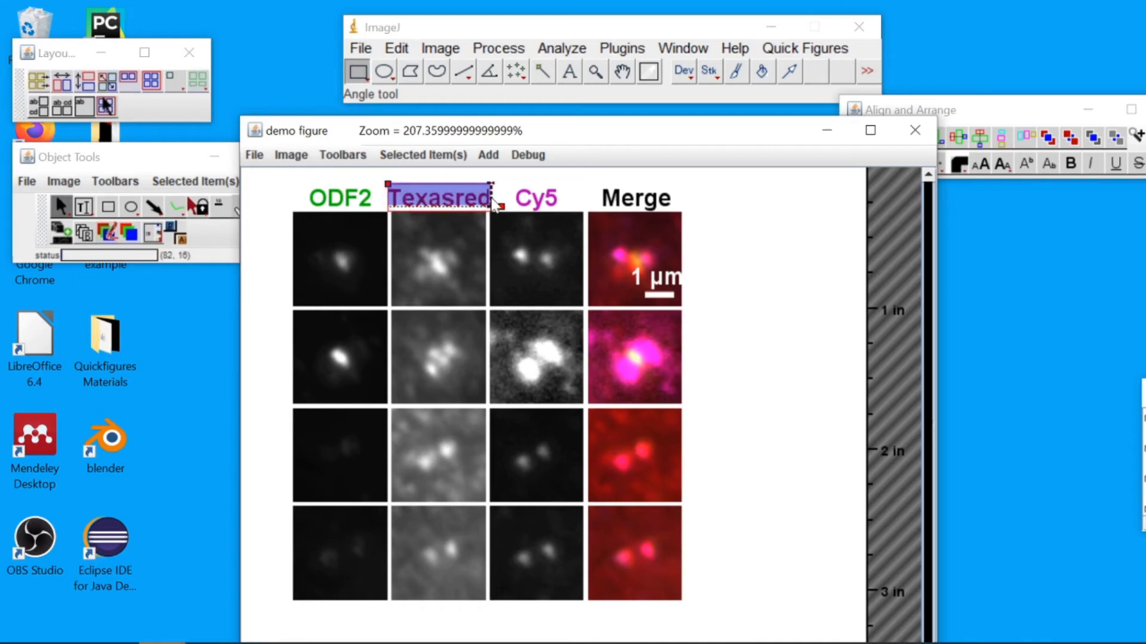
left_click(496, 206)
key("BackSpace")
key("BackSpace")
key("BackSpace")
key("BackSpace")
key("BackSpace")
key("BackSpace")
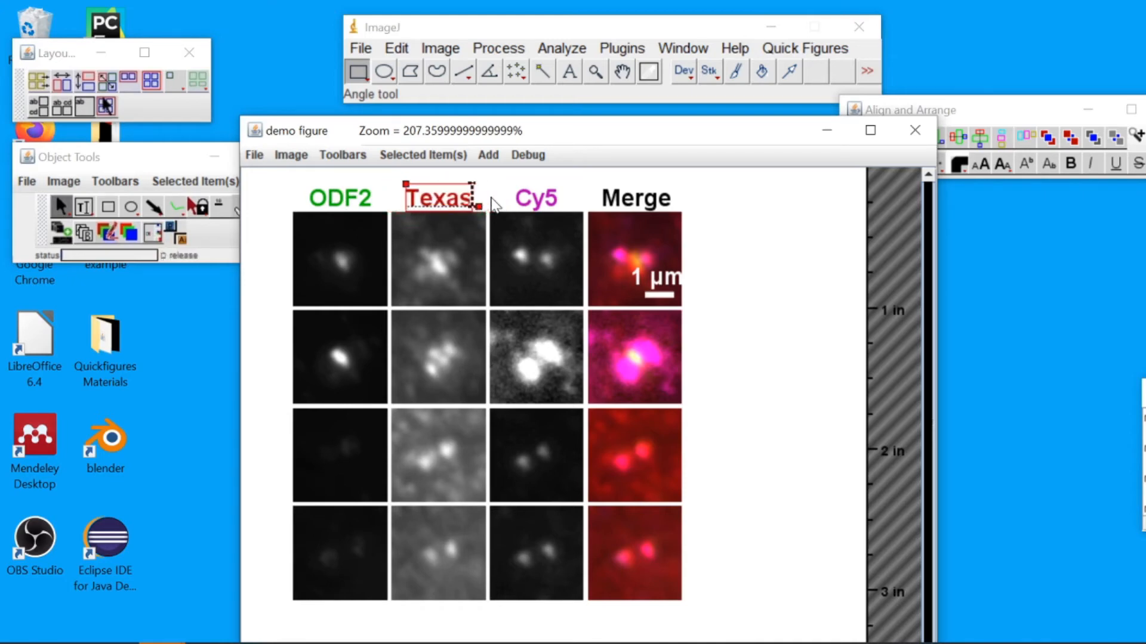
key("BackSpace")
key("BackSpace")
type("p")
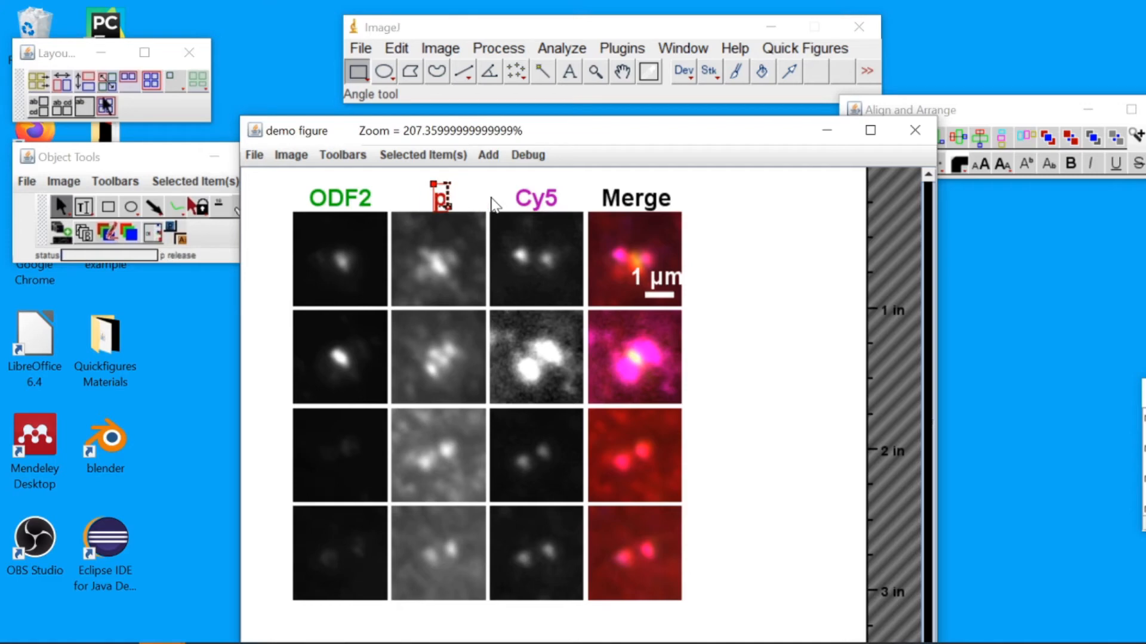
type("150glued")
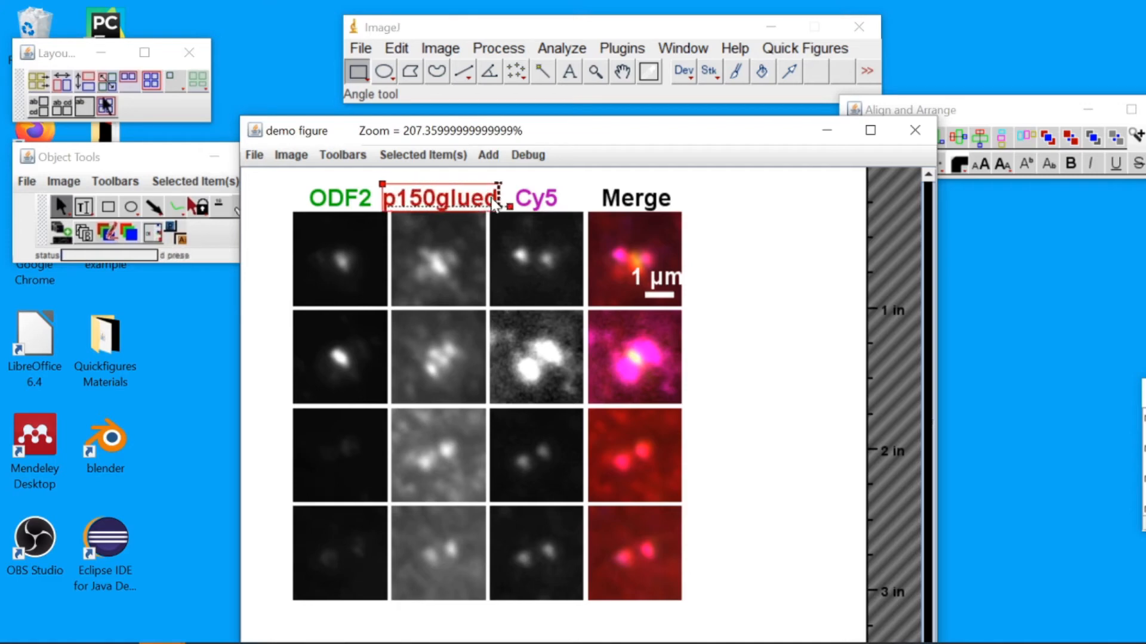
Make the word glued in the p150glued label superscript
key("Left")
key("Left")
key("Left")
key("Left")
key("Left")
key("shift+End")
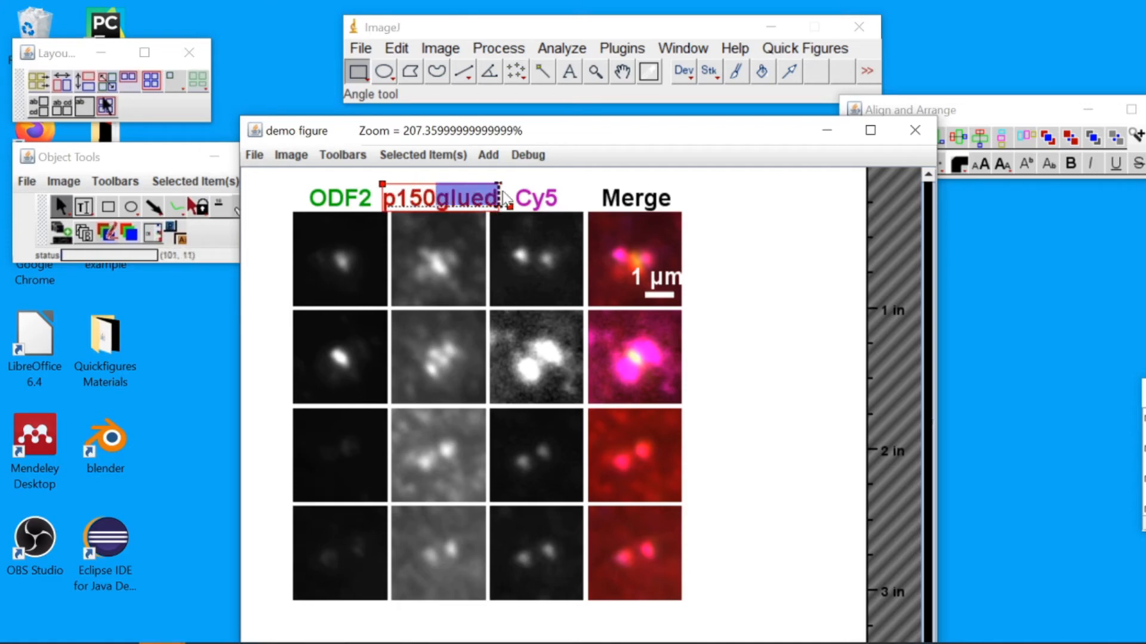
left_click(1019, 114)
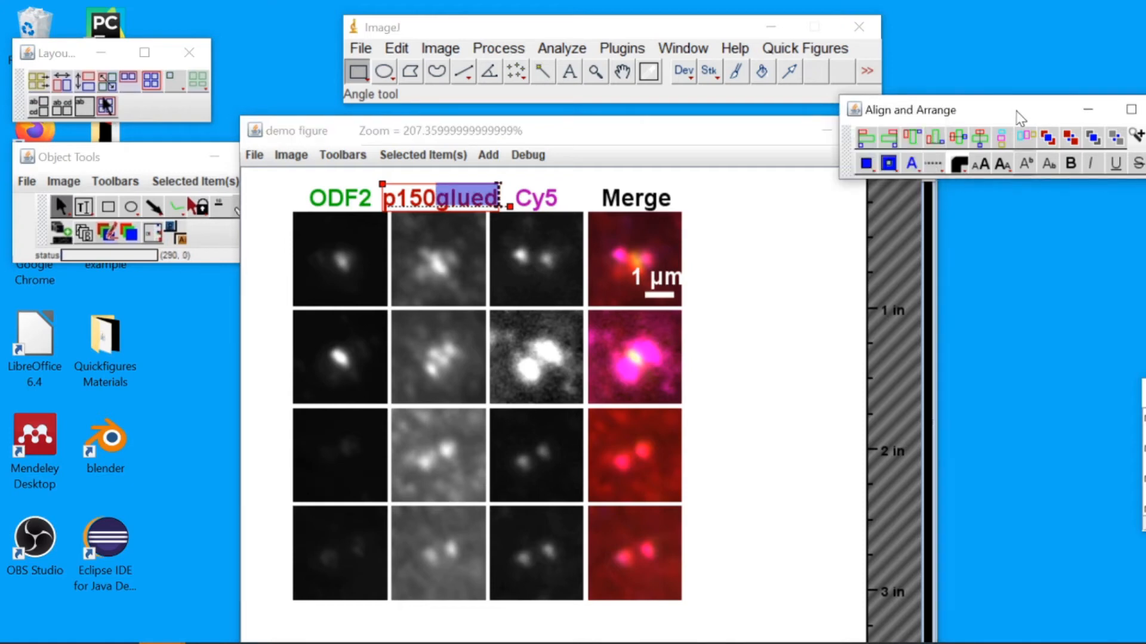
left_click(1030, 166)
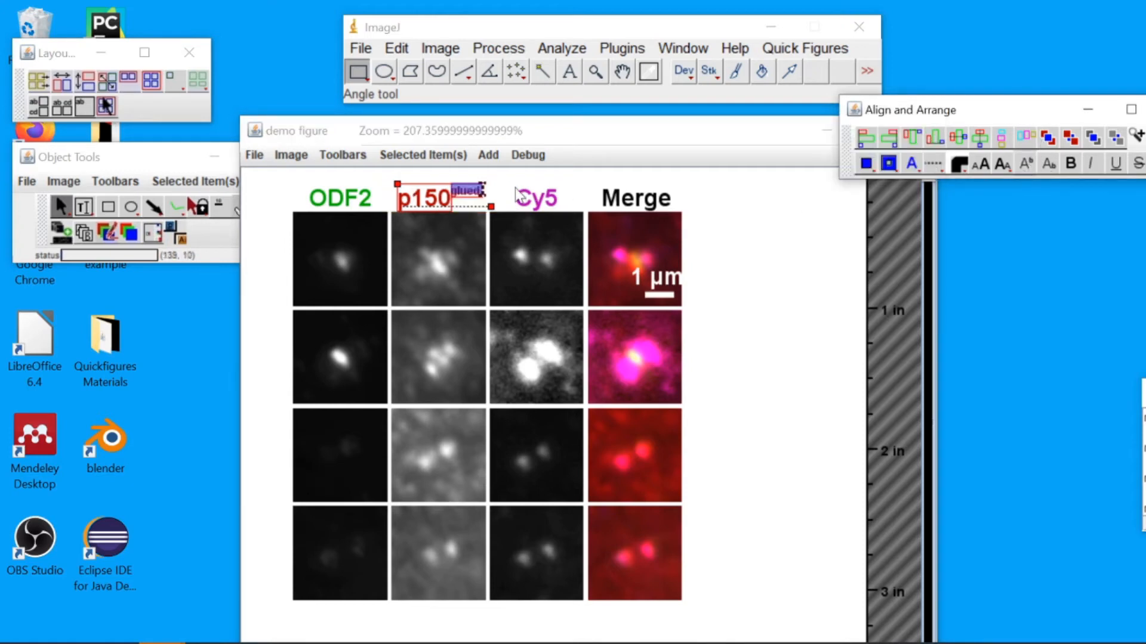
left_click(489, 180)
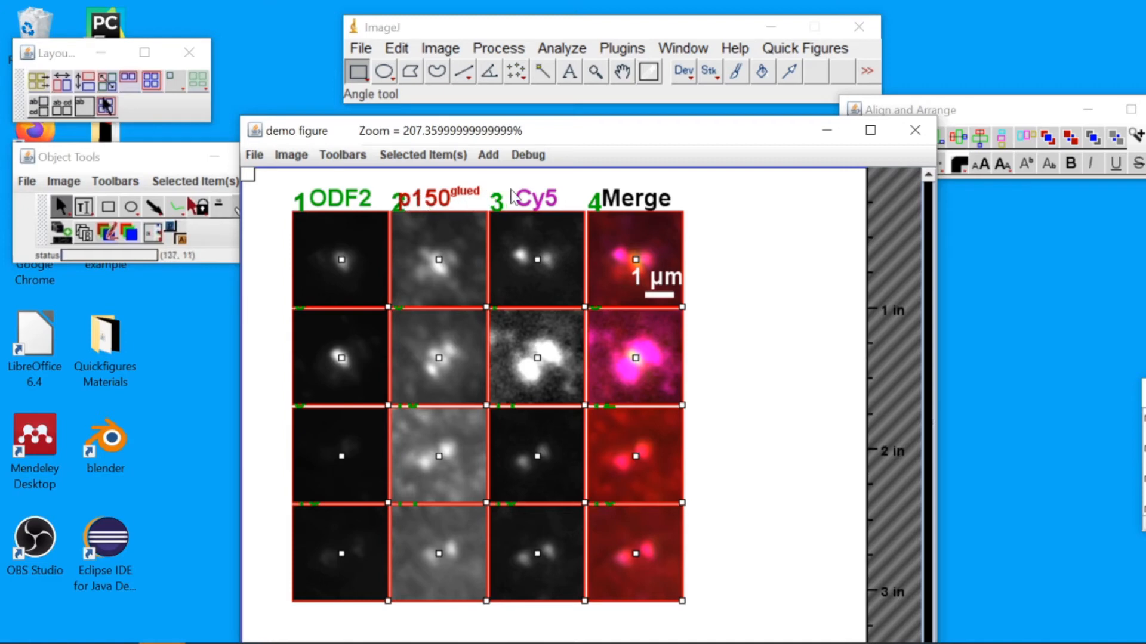
left_click(878, 232)
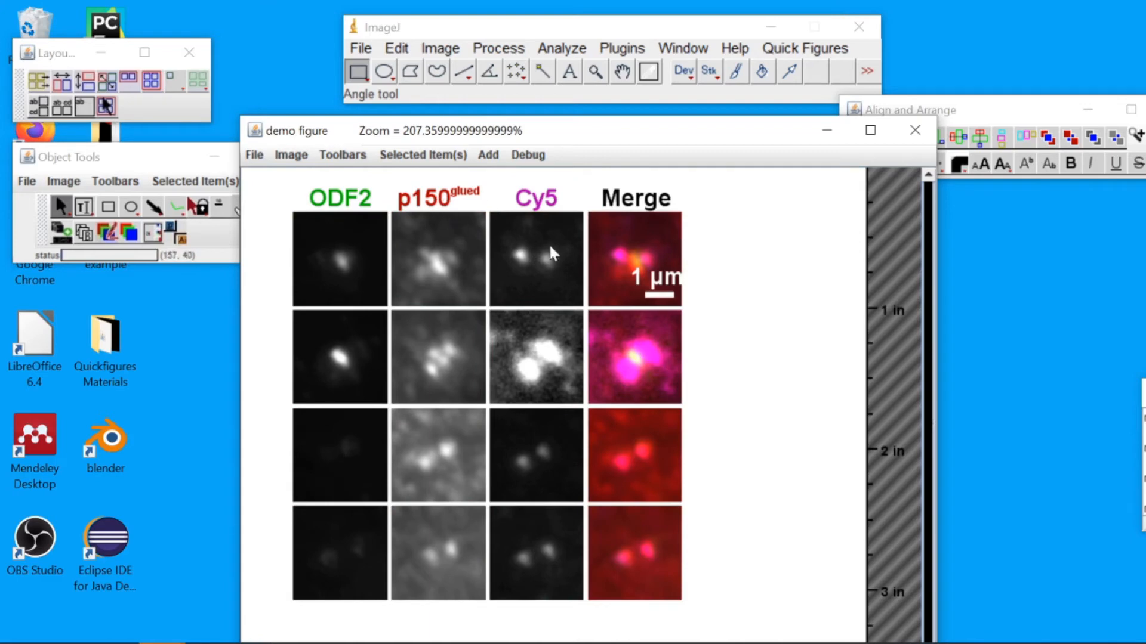
Rename the Cy5 column label to Cep250
left_click(523, 203)
left_click_drag(522, 202, 563, 201)
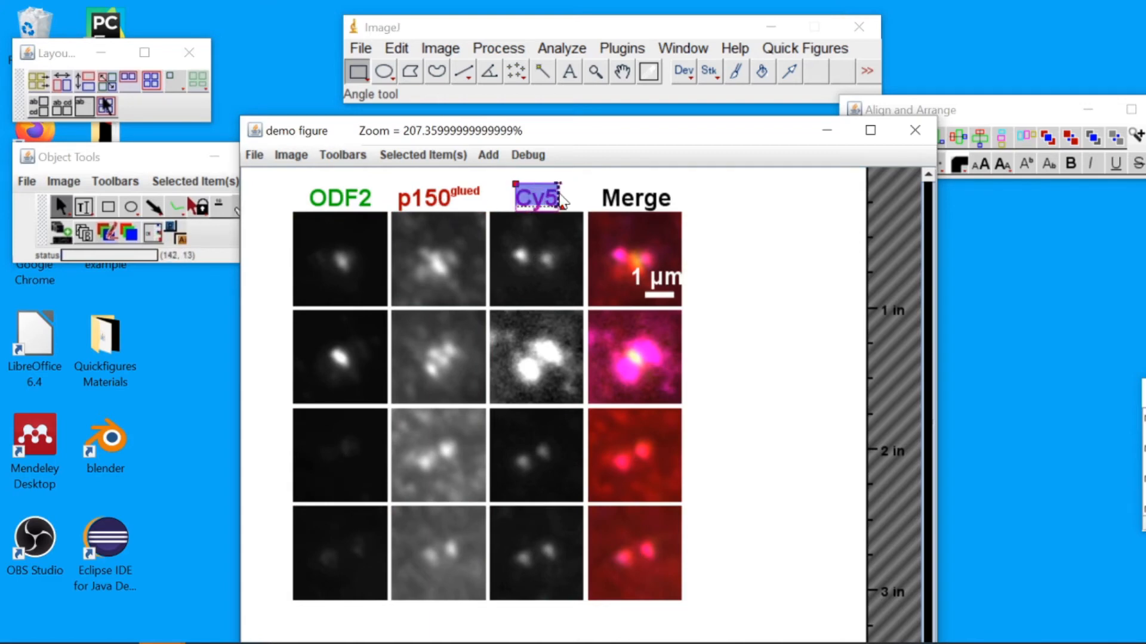
key("BackSpace")
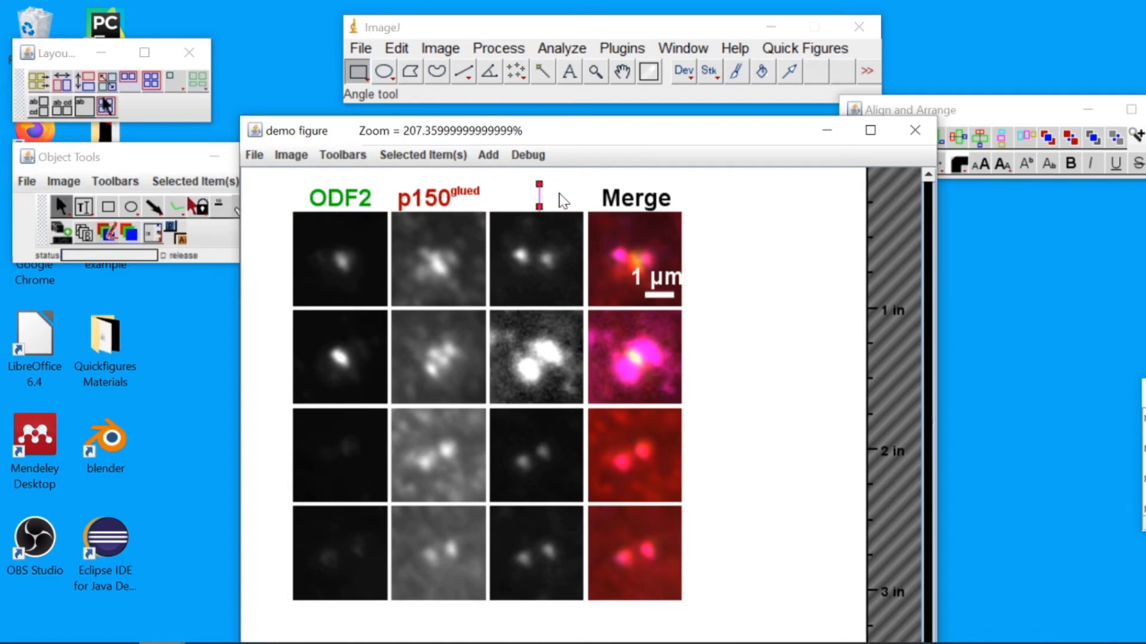
type("C")
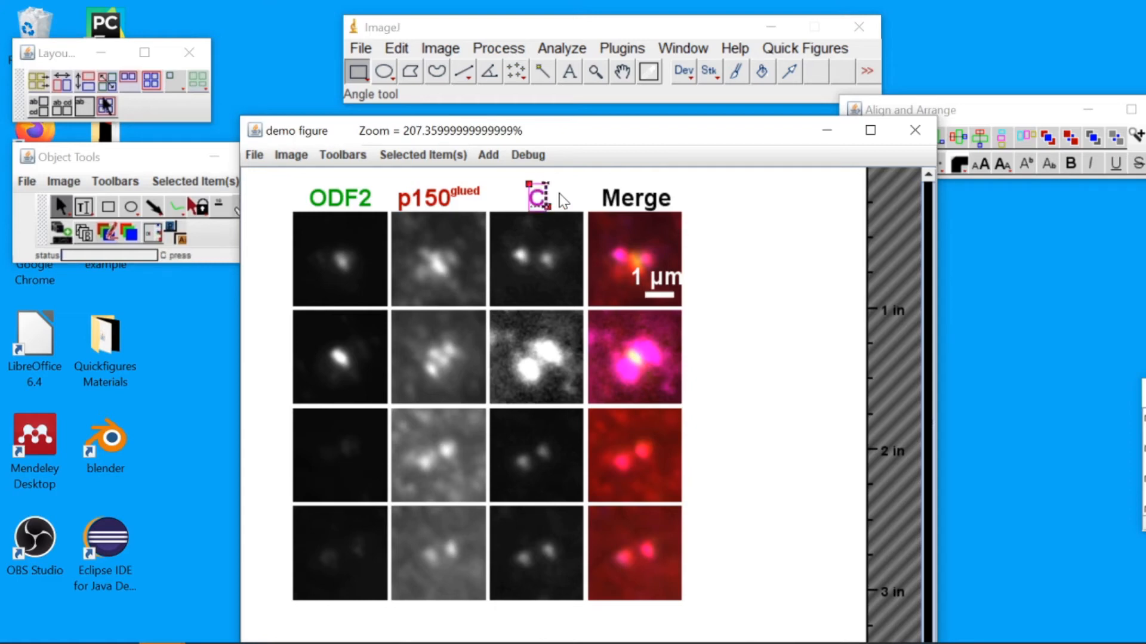
type("ep250")
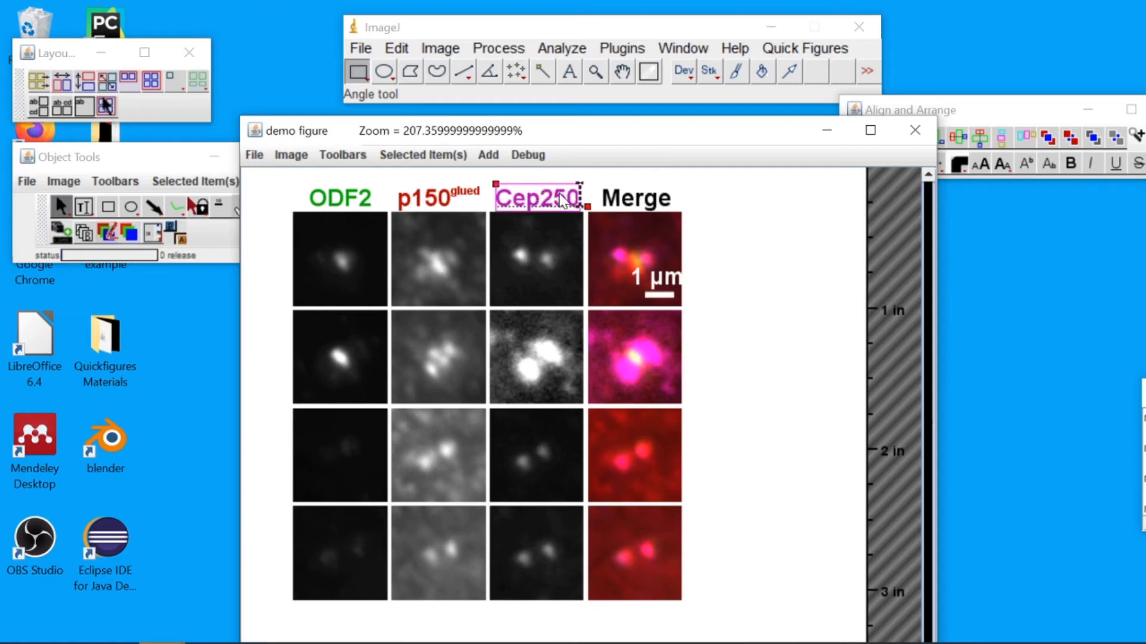
left_click(651, 200)
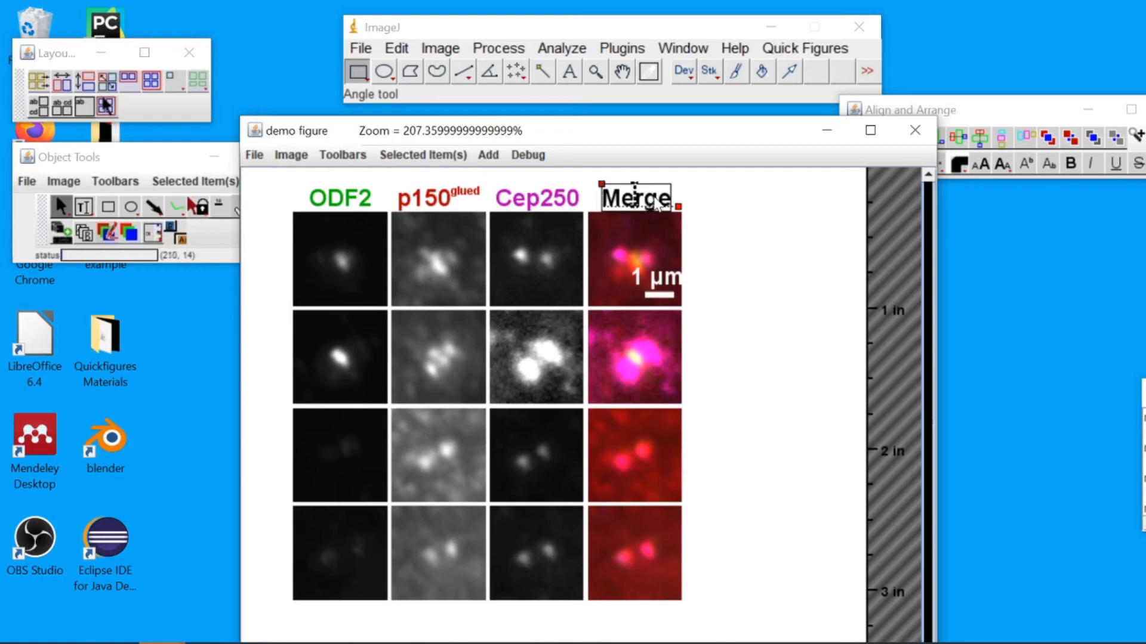
Change the Merge label to lowercase merge
key("Left")
key("BackSpace")
type("m")
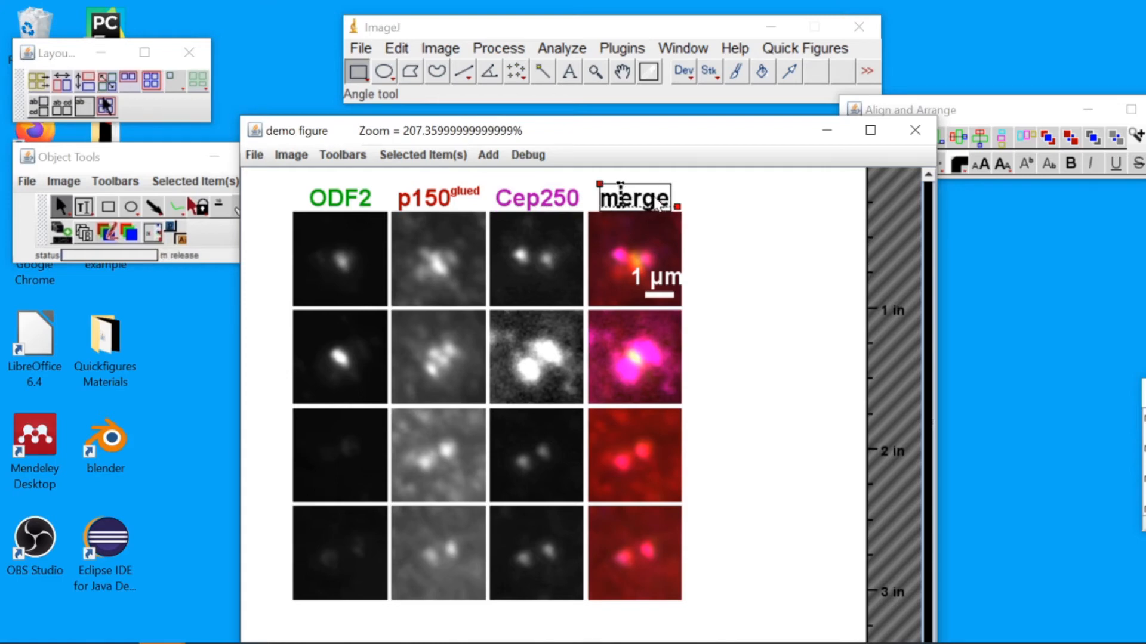
left_click(752, 217)
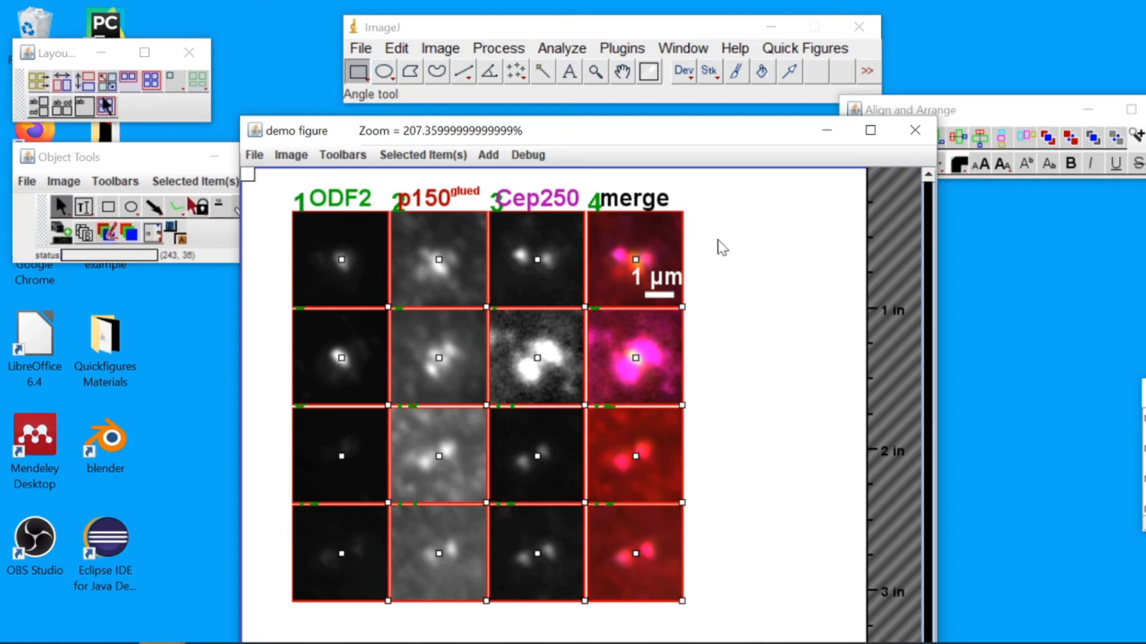
In the Edit All Channel Labels dialog, set the font size to 11 and the merge label to Merged
right_click(646, 206)
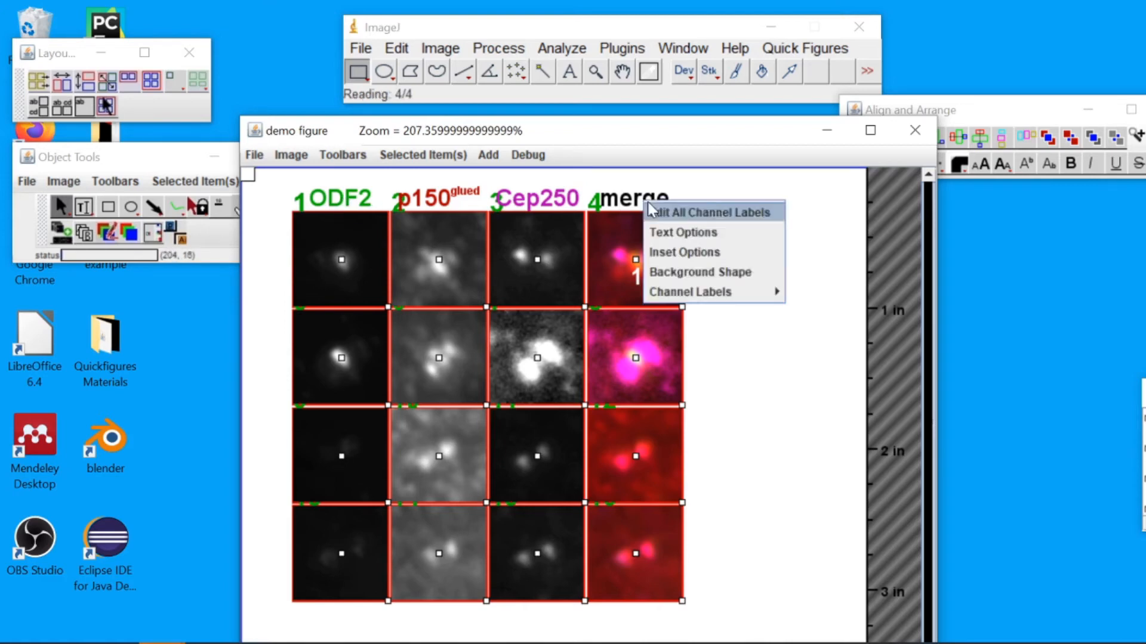
left_click(687, 212)
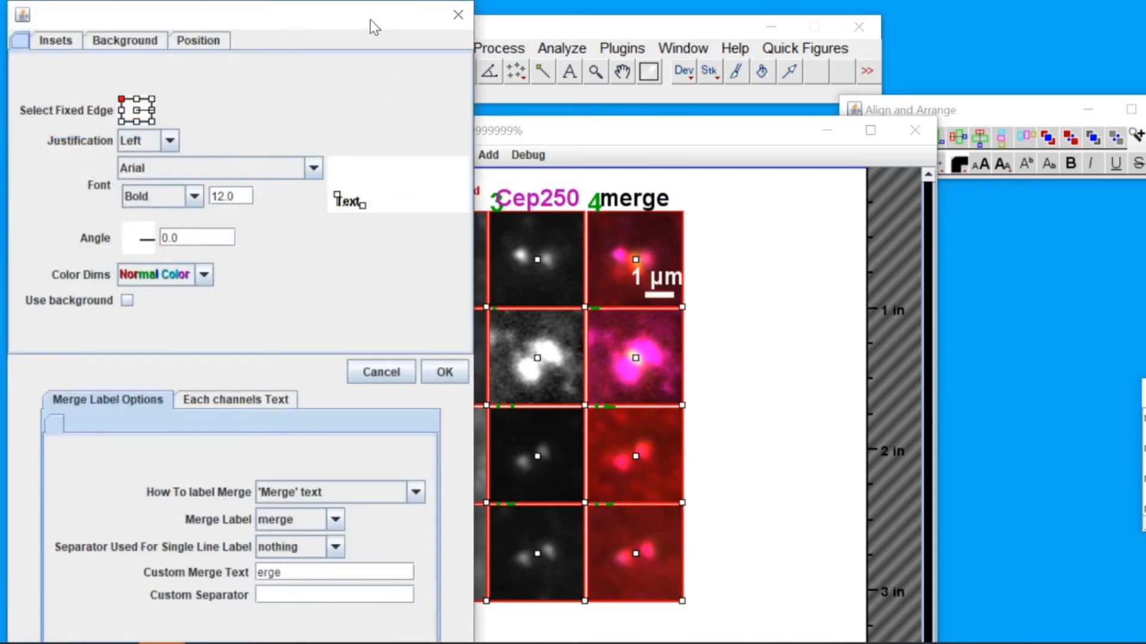
mouse_move(373, 20)
left_mouse_down()
mouse_move(402, 24)
mouse_move(372, 22)
left_mouse_up()
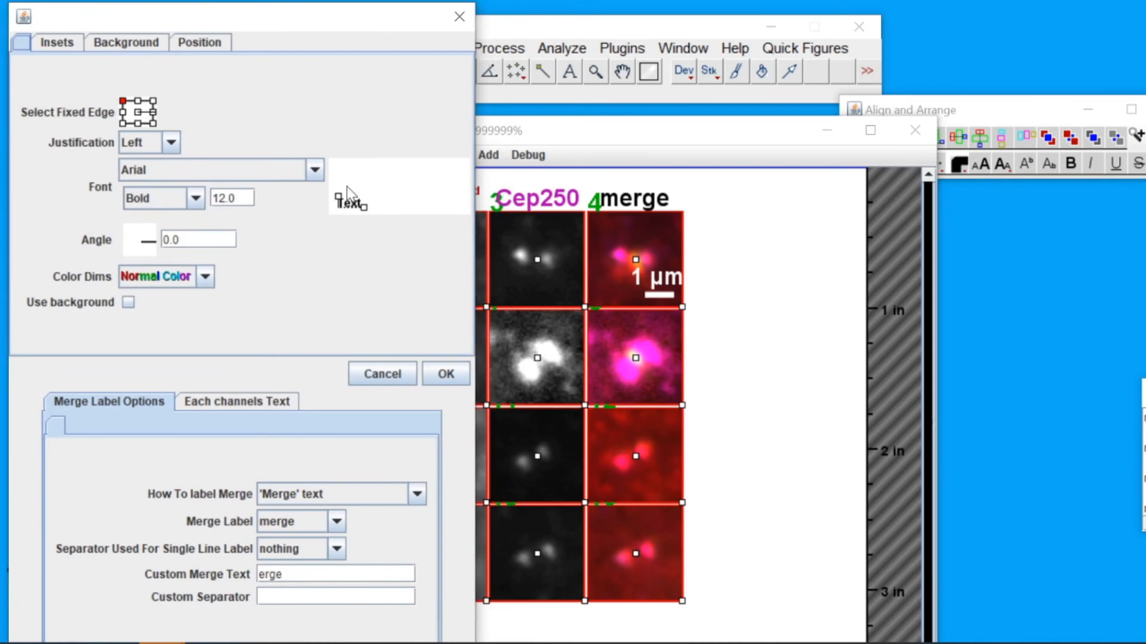
mouse_move(338, 198)
left_mouse_down()
mouse_move(338, 186)
mouse_move(341, 201)
left_mouse_up()
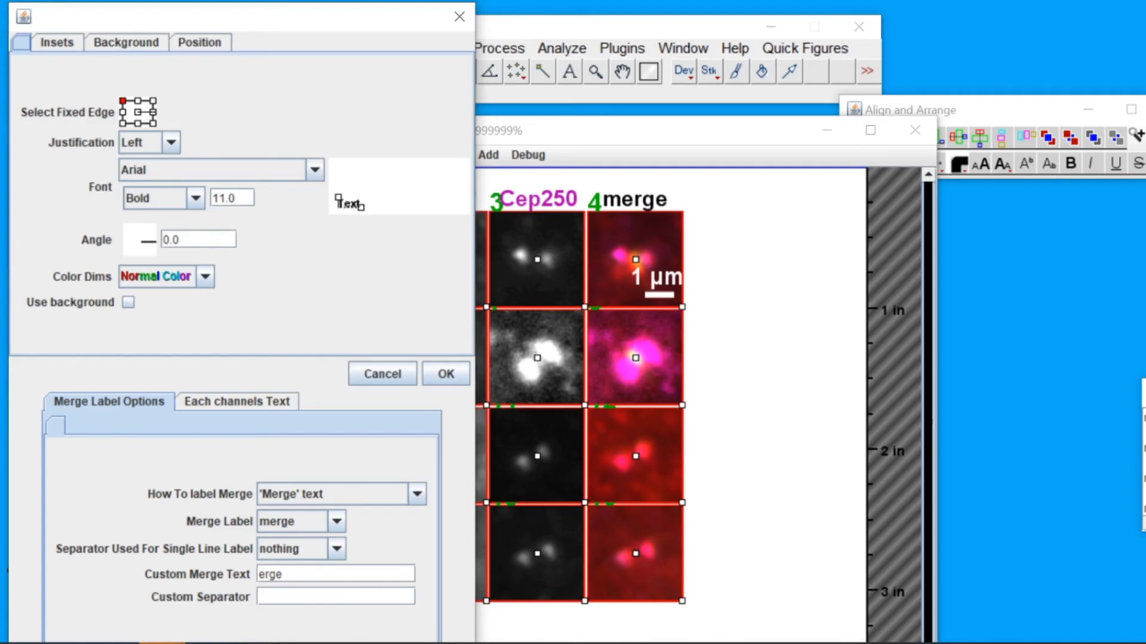
mouse_move(151, 249)
left_mouse_down()
mouse_move(150, 234)
mouse_move(152, 246)
left_mouse_up()
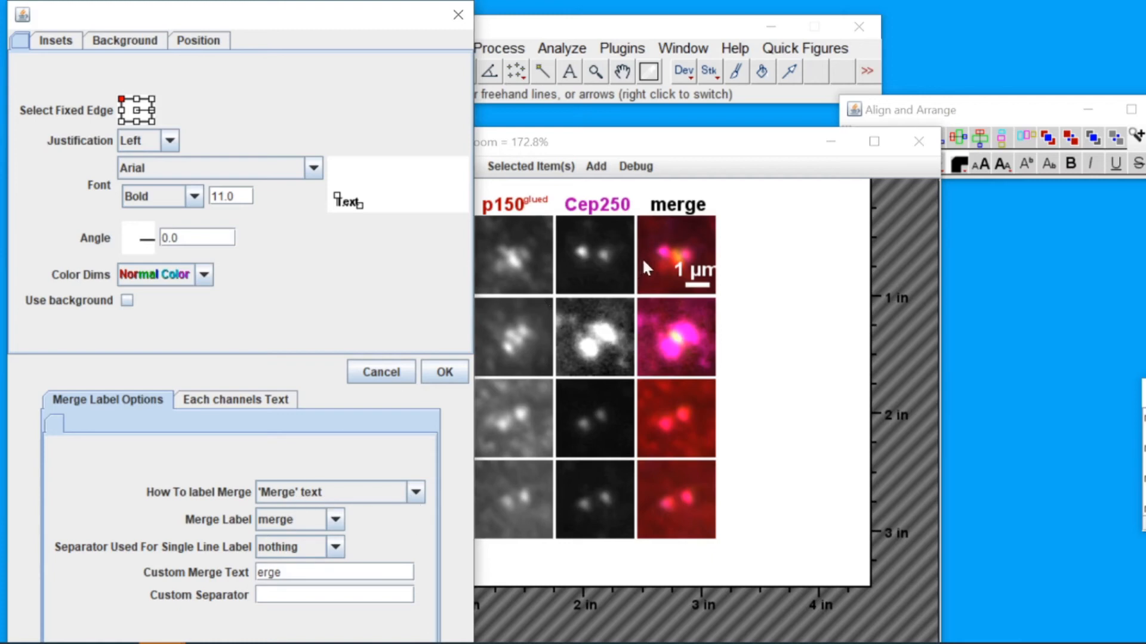
left_click(335, 521)
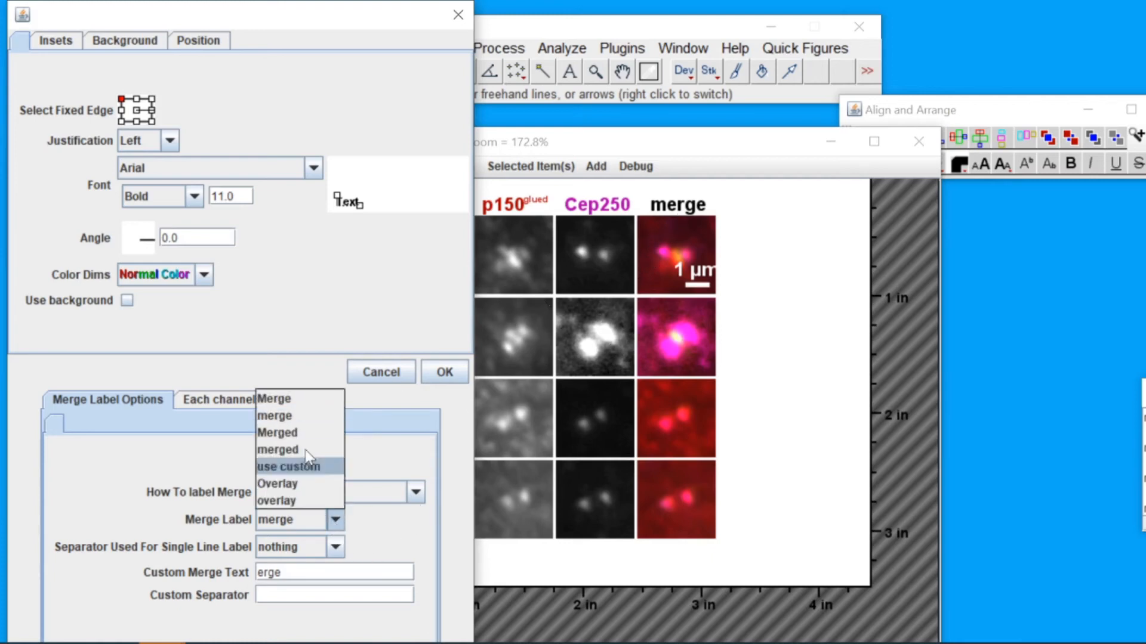
left_click(304, 434)
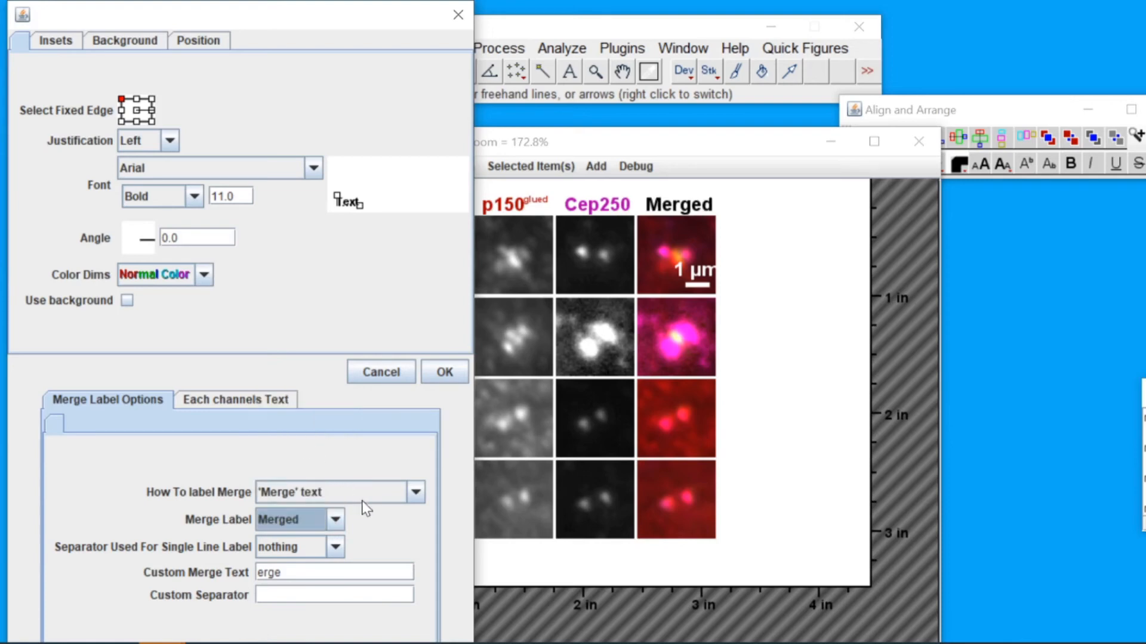
Try the Single Line Channel Labels and Multiline Channel Labels styles for labelling the merge
left_click(383, 498)
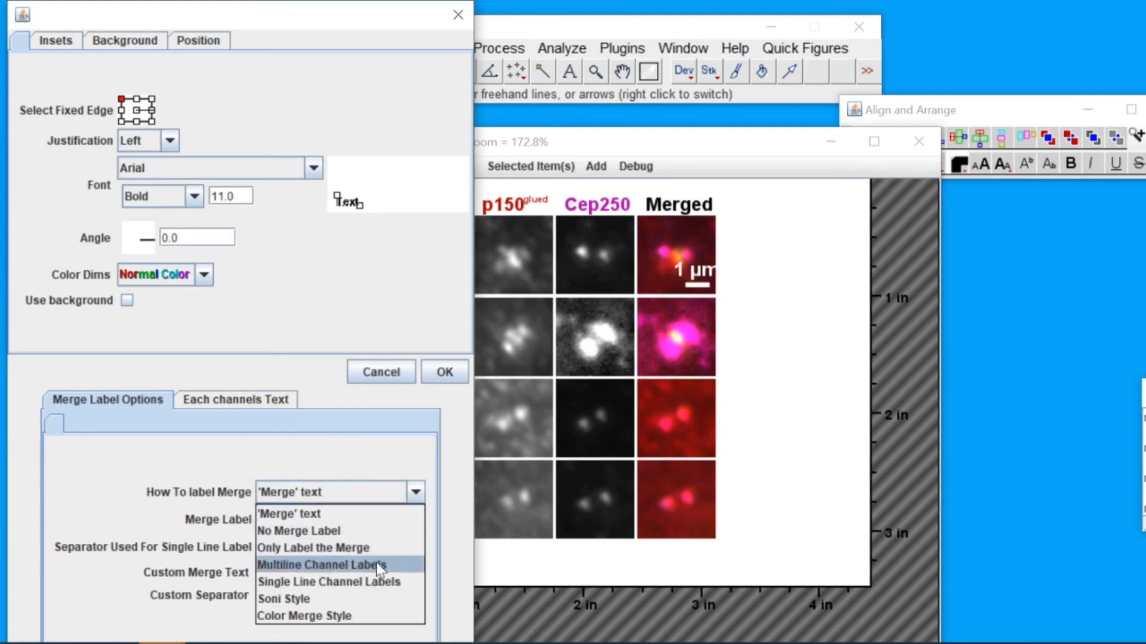
left_click(394, 583)
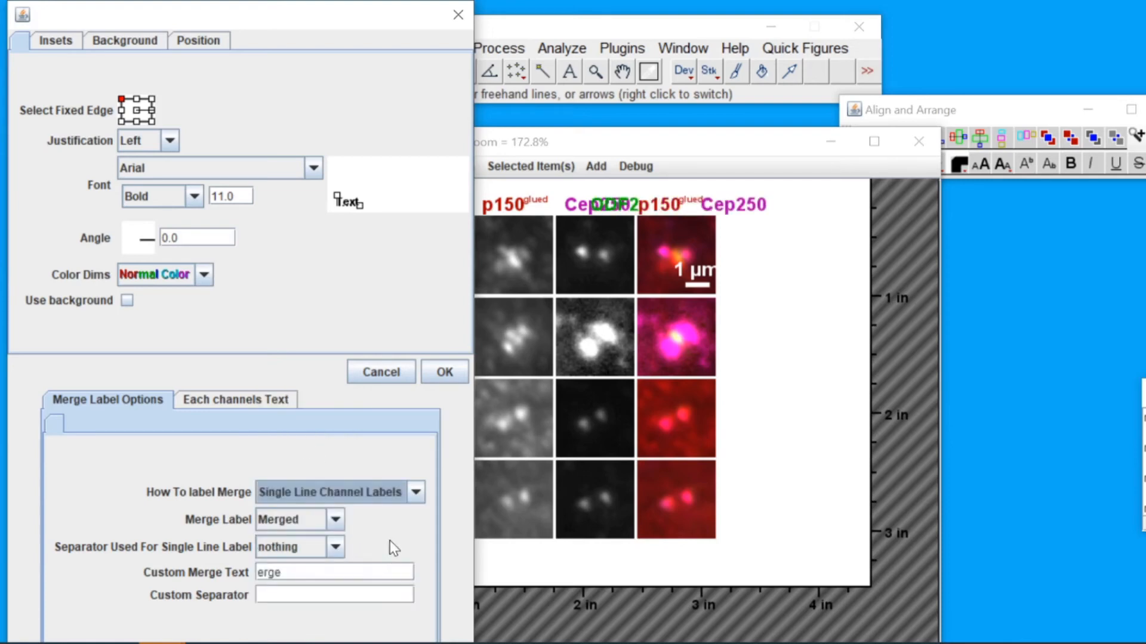
left_click(389, 497)
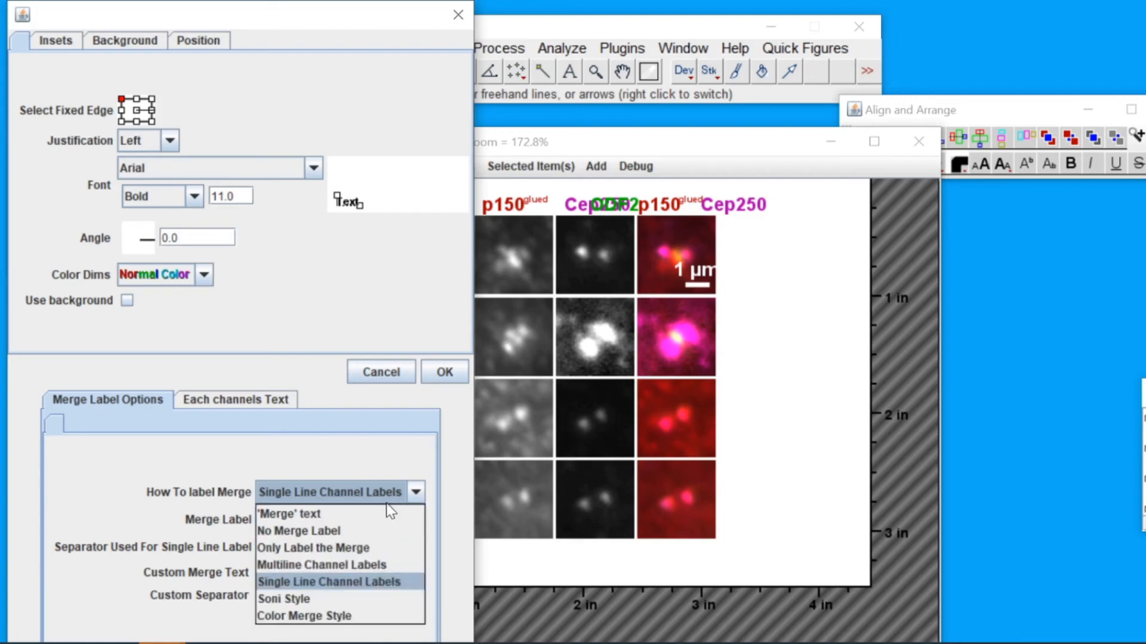
left_click(385, 564)
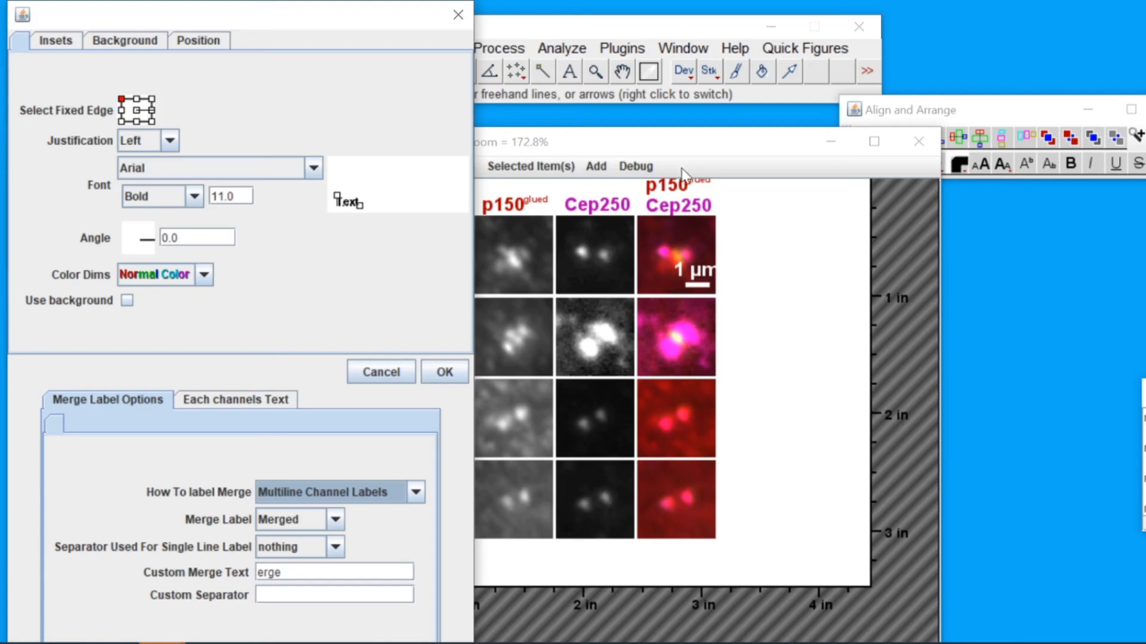
Try Soni Style for the merge label, then return to 'Merge' text
left_click(414, 493)
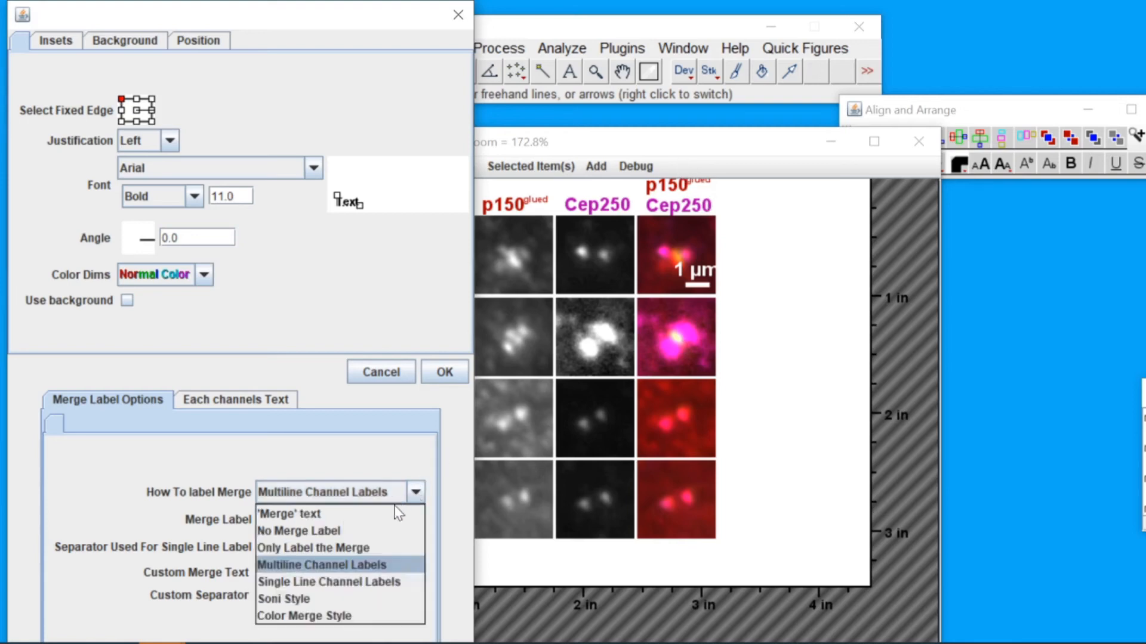
left_click(349, 599)
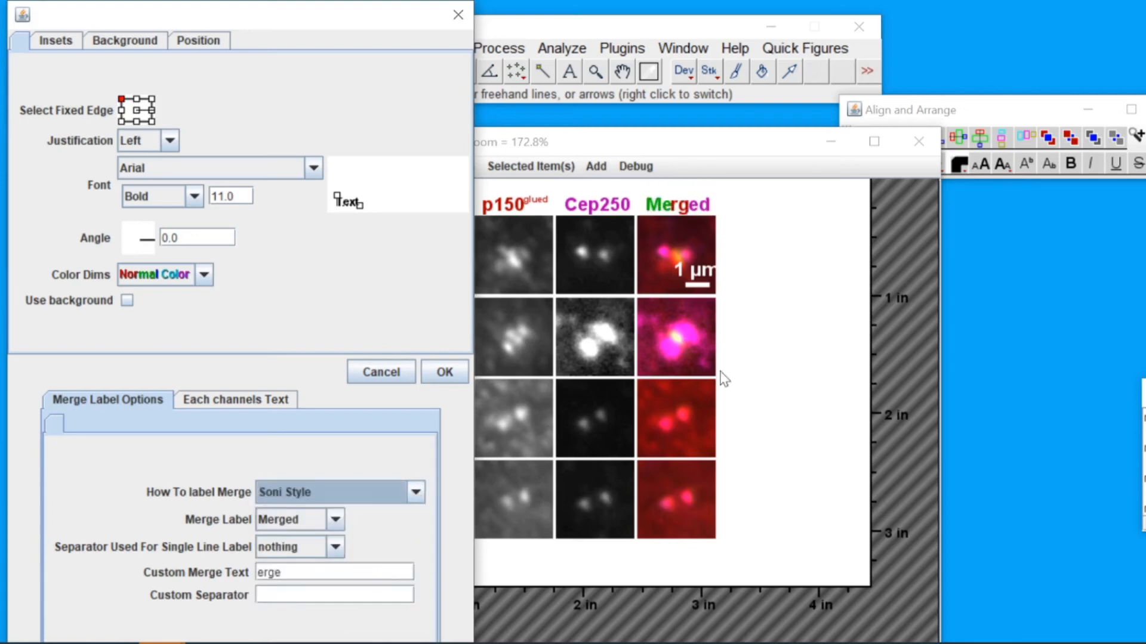
left_click(401, 500)
left_click(389, 511)
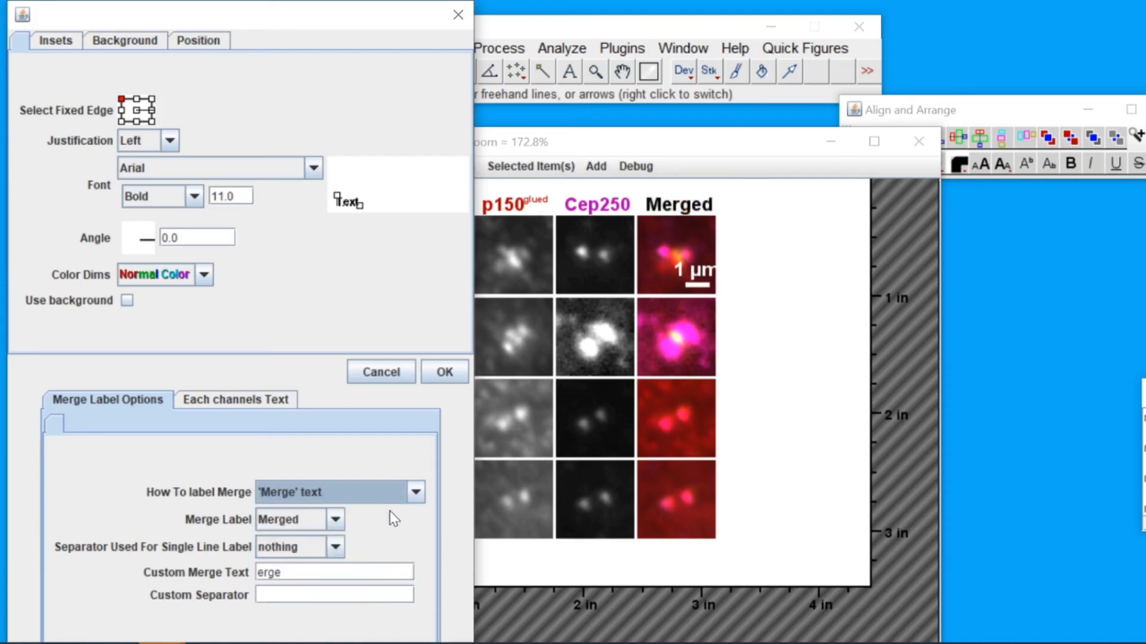
Set the label Color Dims option to Dim Color
left_click(204, 275)
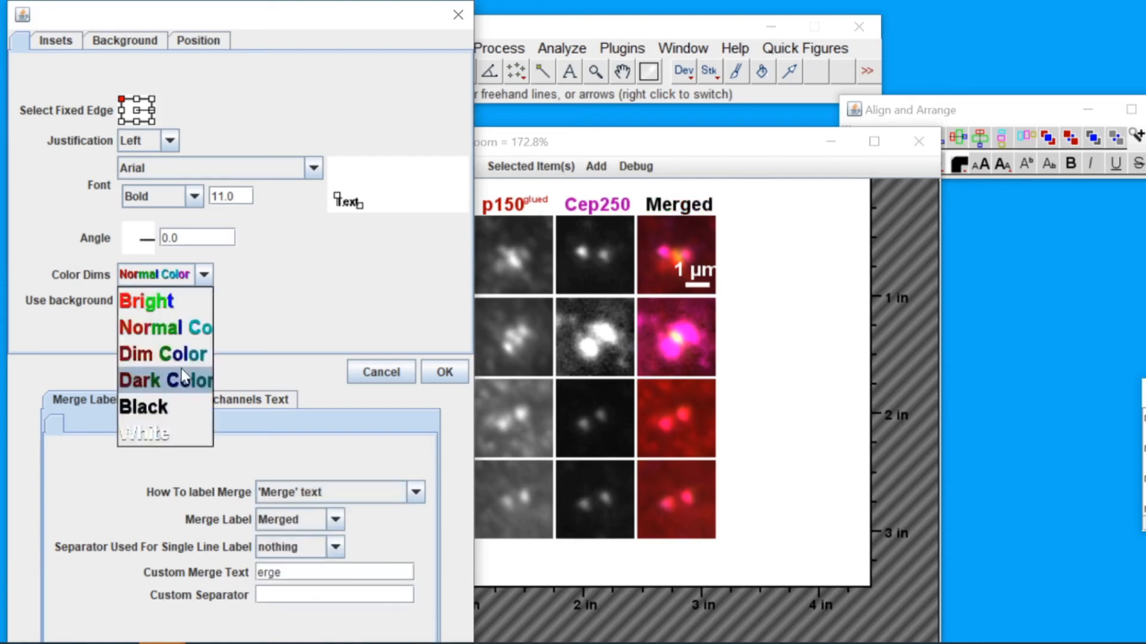
left_click(181, 376)
left_click(194, 278)
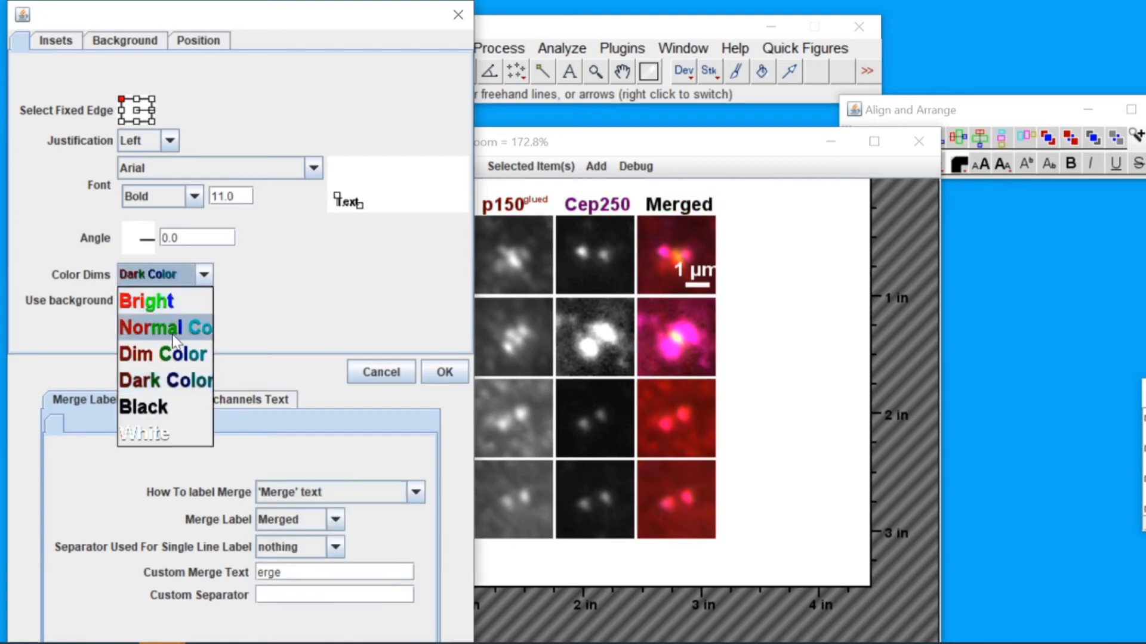
left_click(174, 323)
left_click(186, 279)
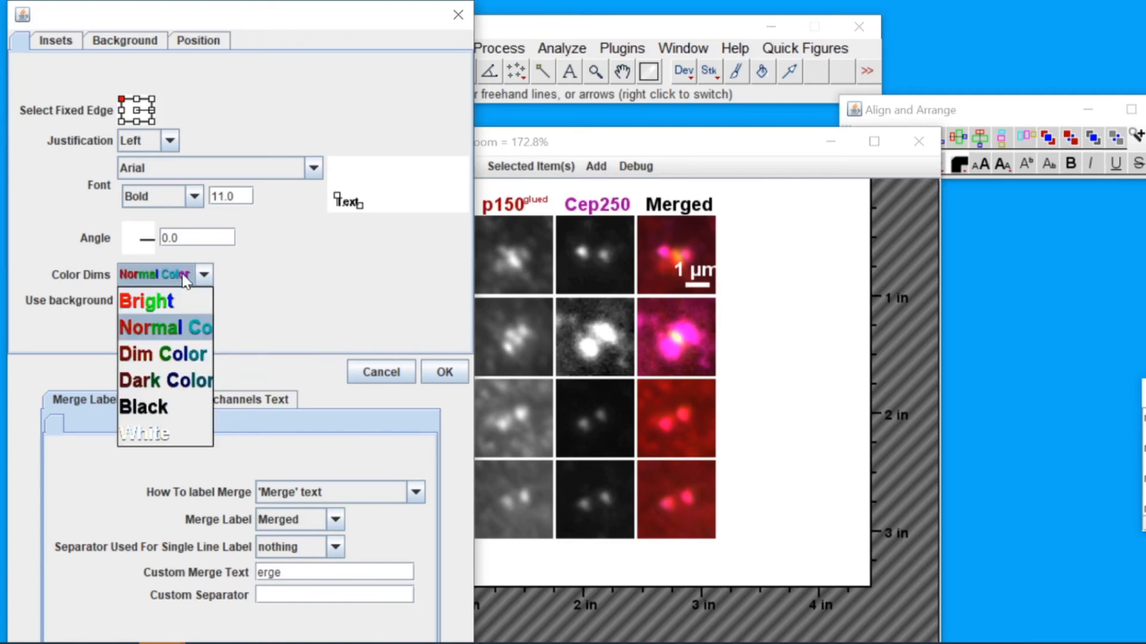
left_click(176, 355)
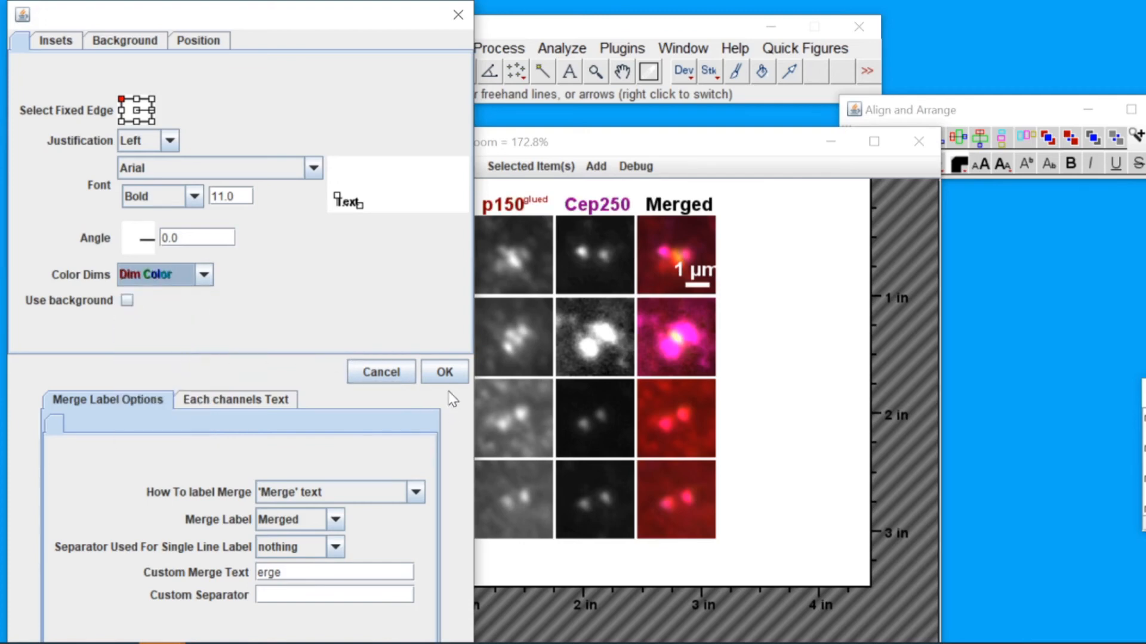
Confirm the Dim Color setting for the channel labels, then close the scale bar label's options dialog
left_click(185, 276)
left_click(167, 325)
left_click(448, 374)
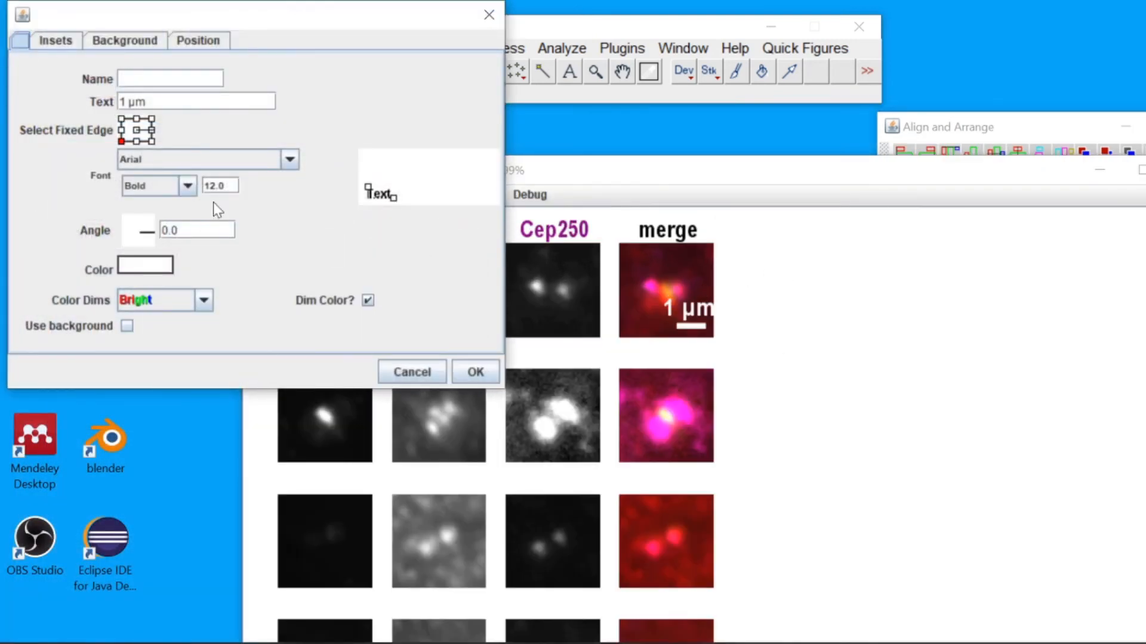
left_click_drag(368, 187, 369, 191)
left_click(489, 14)
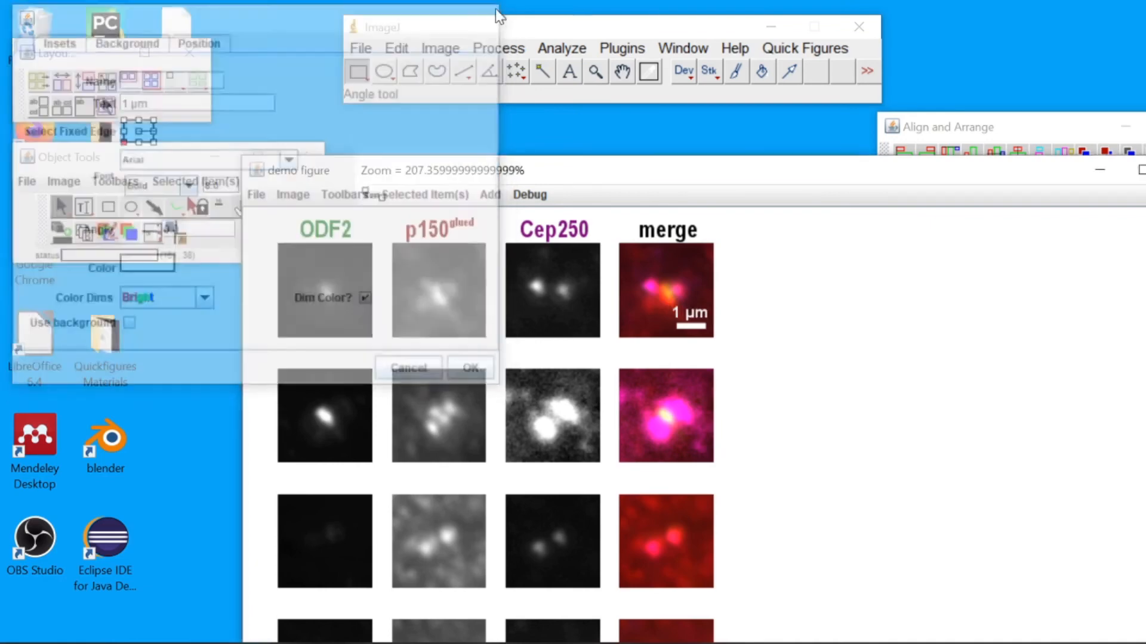
Generate row labels for the figure's rows
right_click(385, 233)
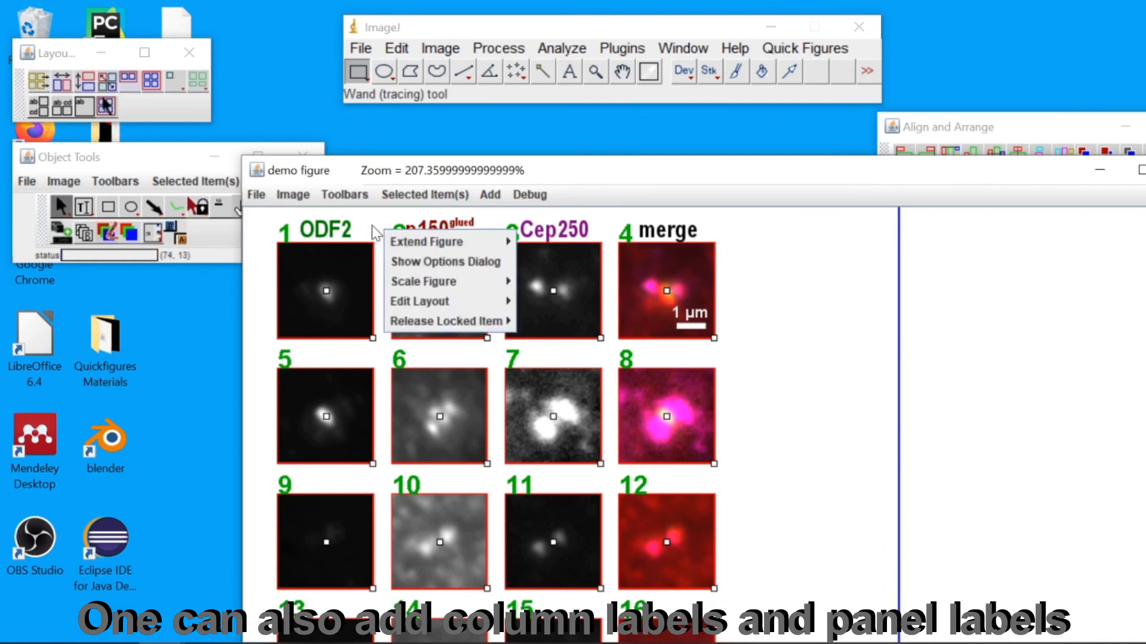
mouse_move(397, 243)
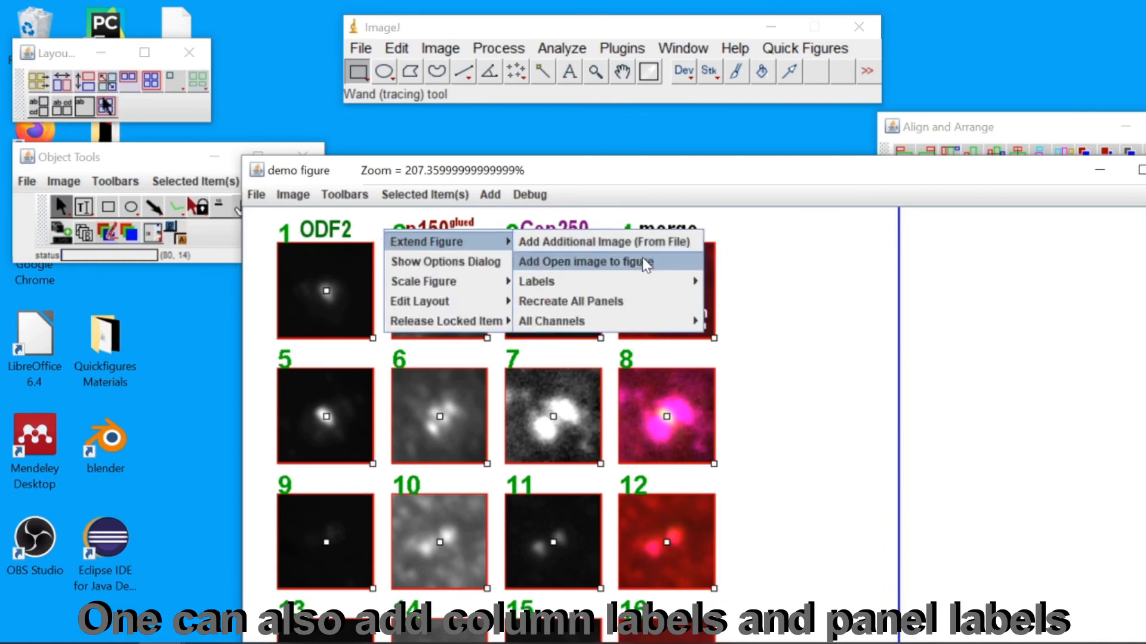
mouse_move(645, 285)
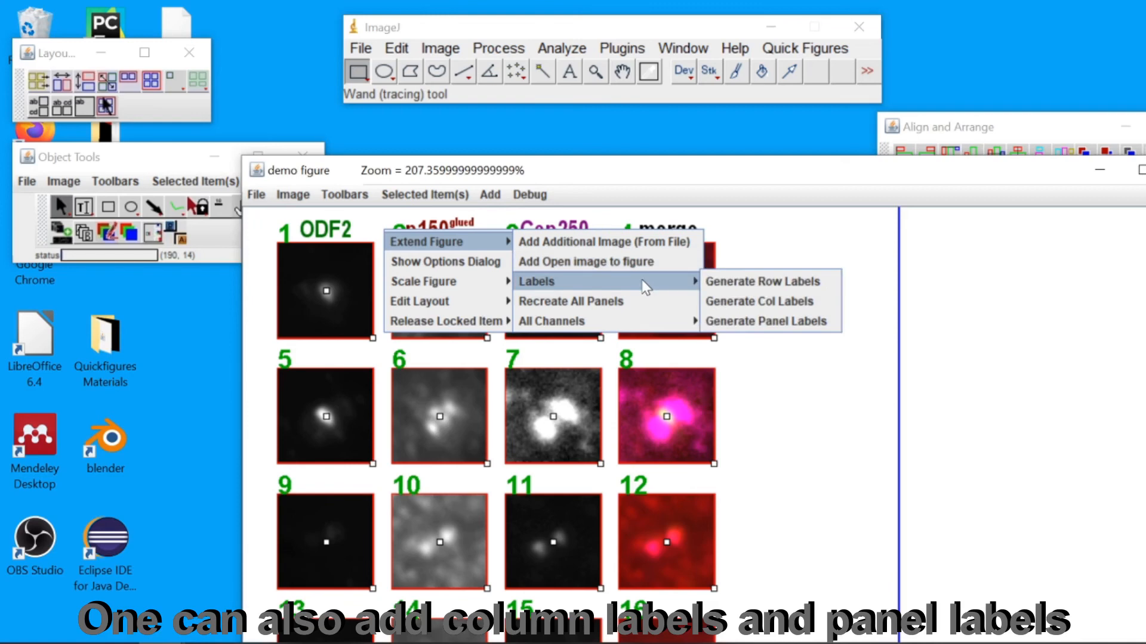
left_click(722, 285)
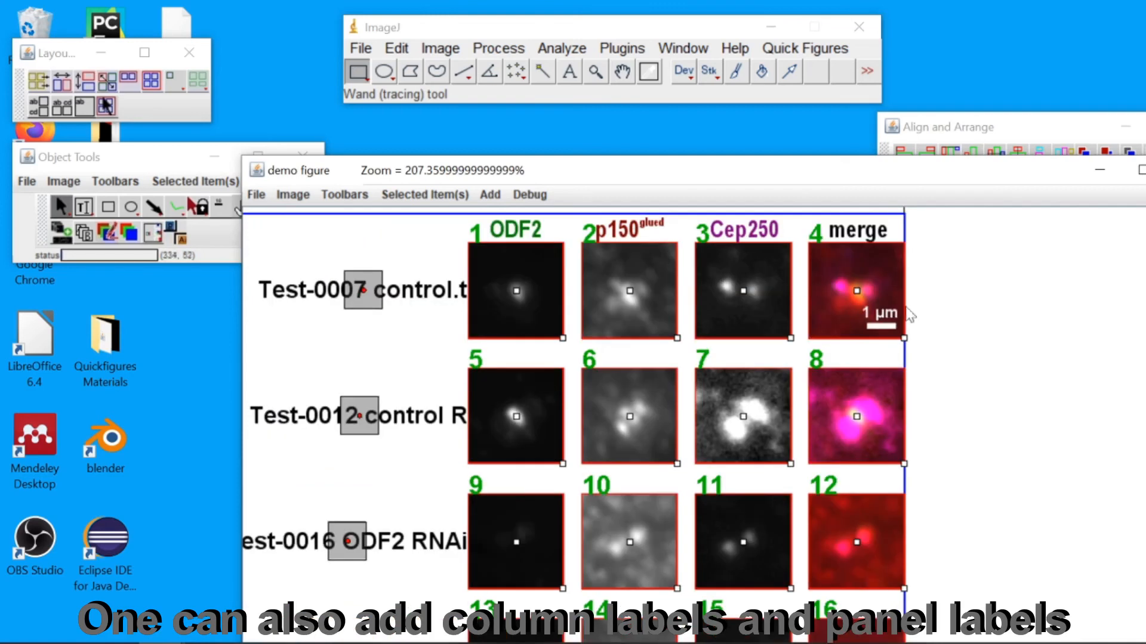
left_click(1080, 335)
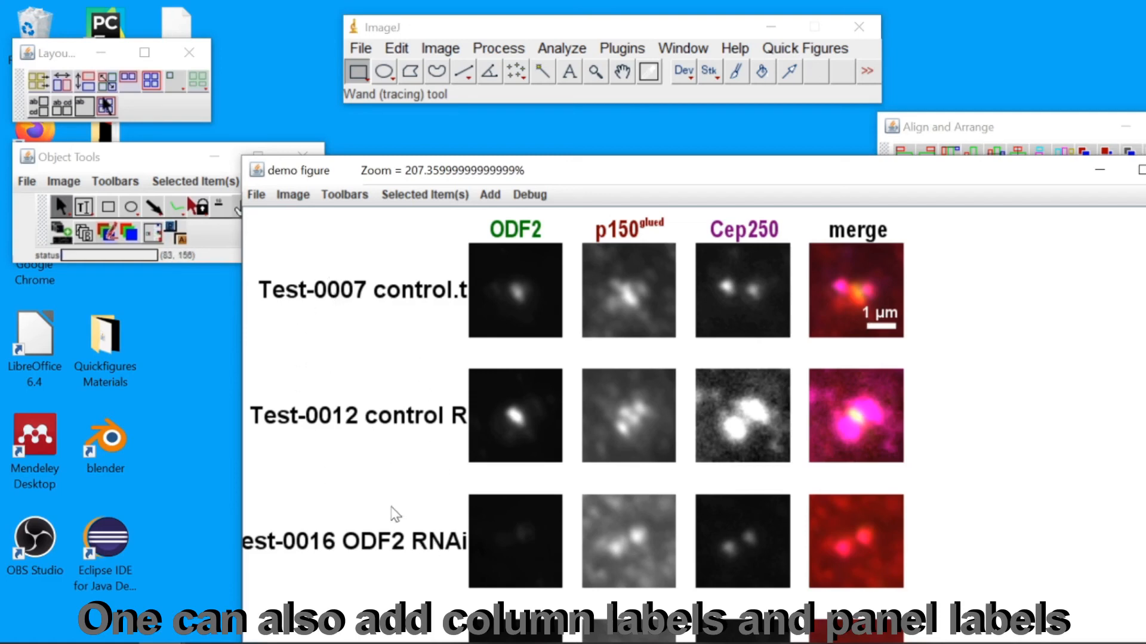
Edit the first row label's text to Control
left_click(381, 298)
left_click_drag(328, 292, 518, 281)
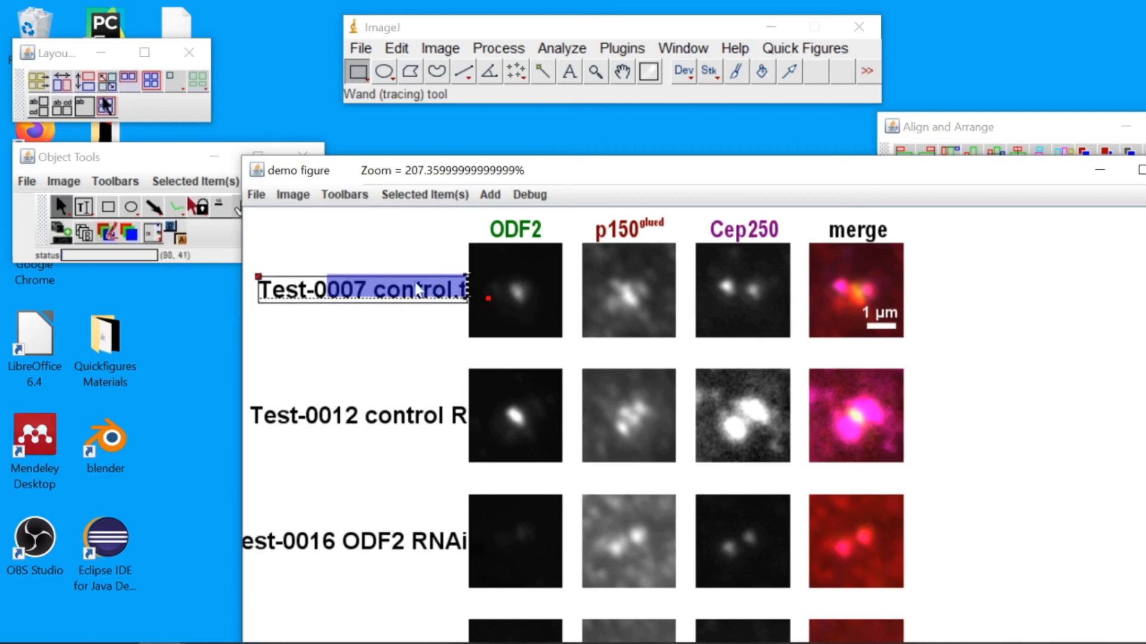
left_click(375, 293)
left_click_drag(393, 295, 463, 292)
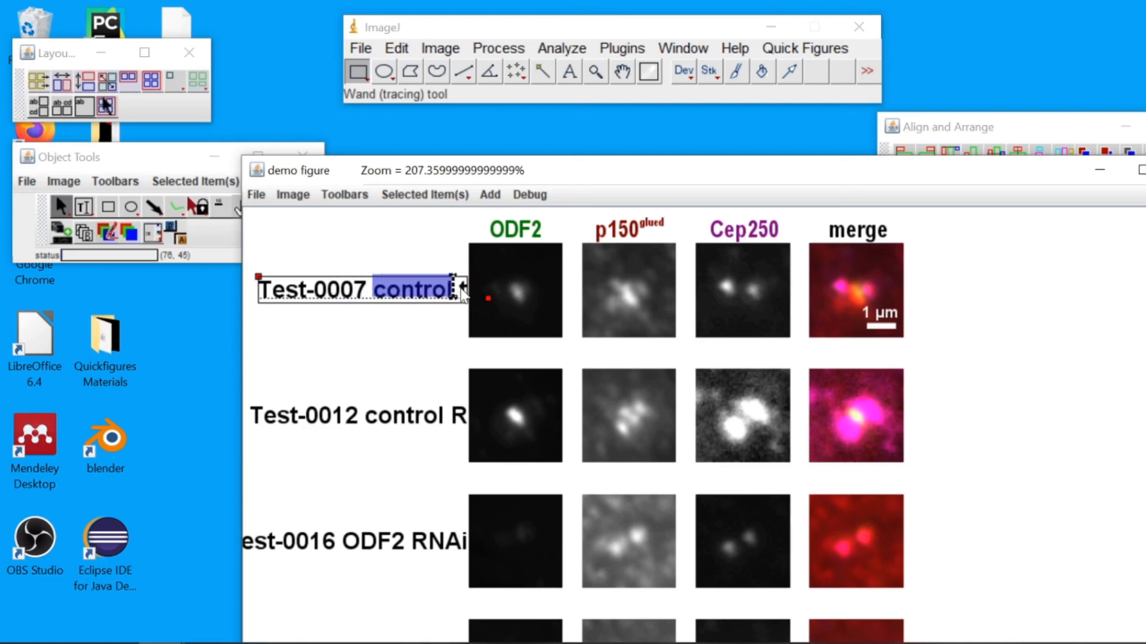
key("BackSpace")
key("BackSpace")
key("BackSpace")
key("BackSpace")
key("BackSpace")
key("BackSpace")
key("BackSpace")
key("BackSpace")
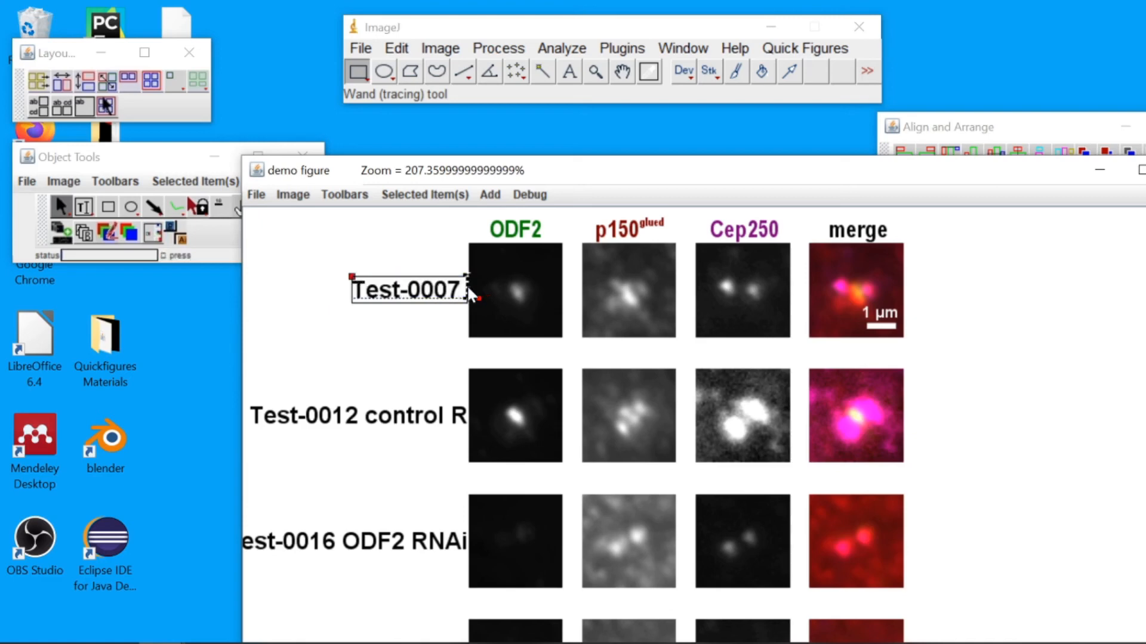
key("BackSpace")
key("BackSpace")
key("BackSpace")
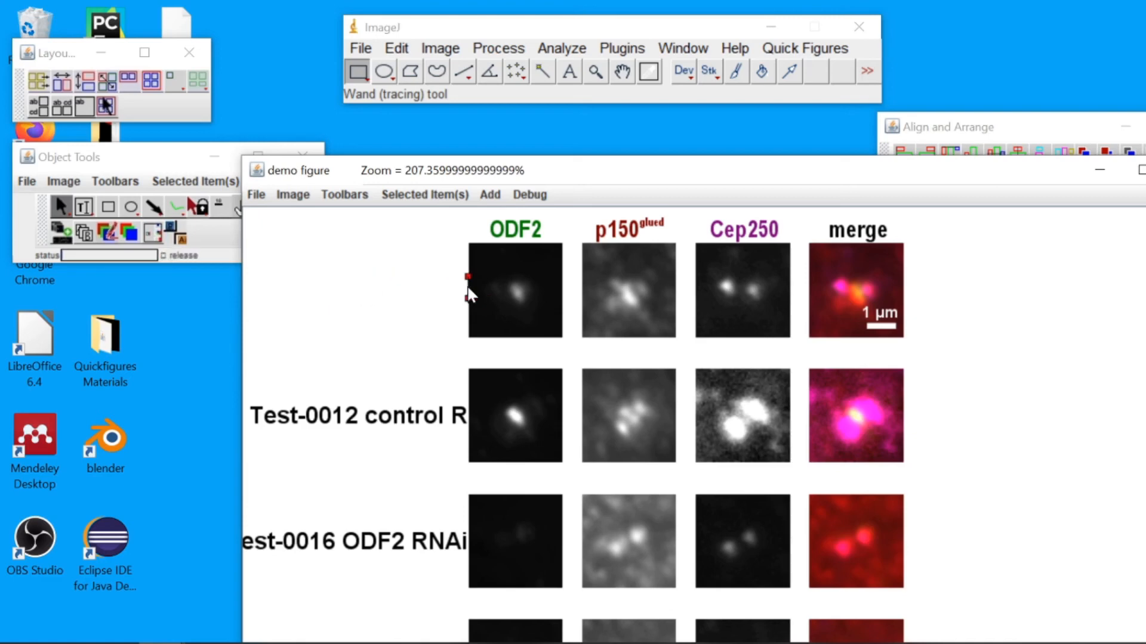
type("Control")
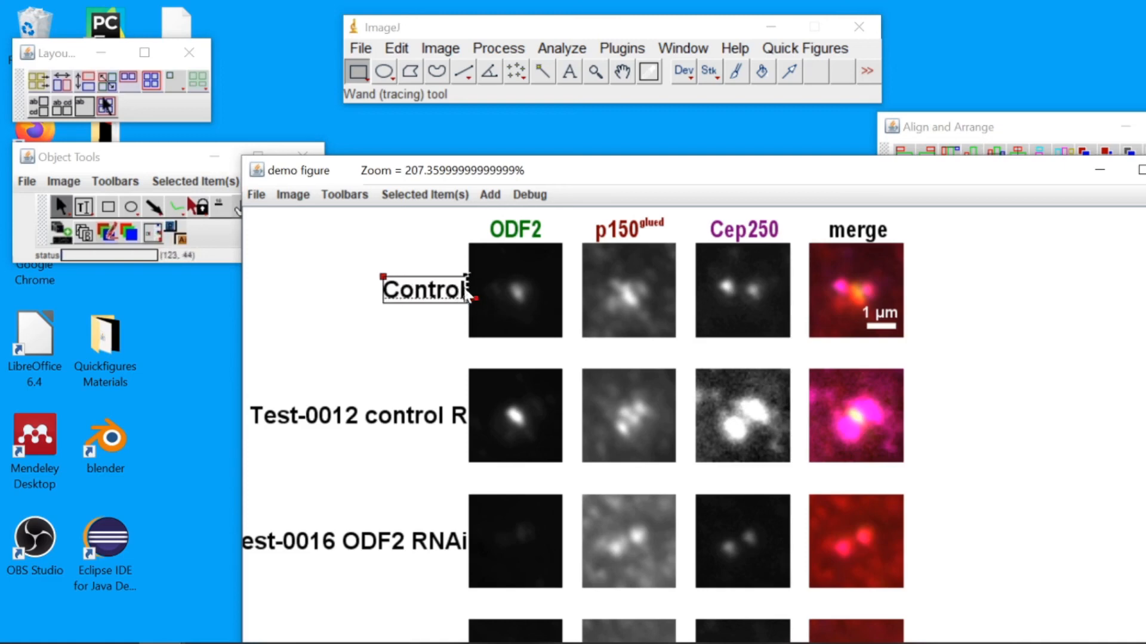
Change the second row label to Control and trim the third row label to ODF2 RNAi
left_click(372, 419)
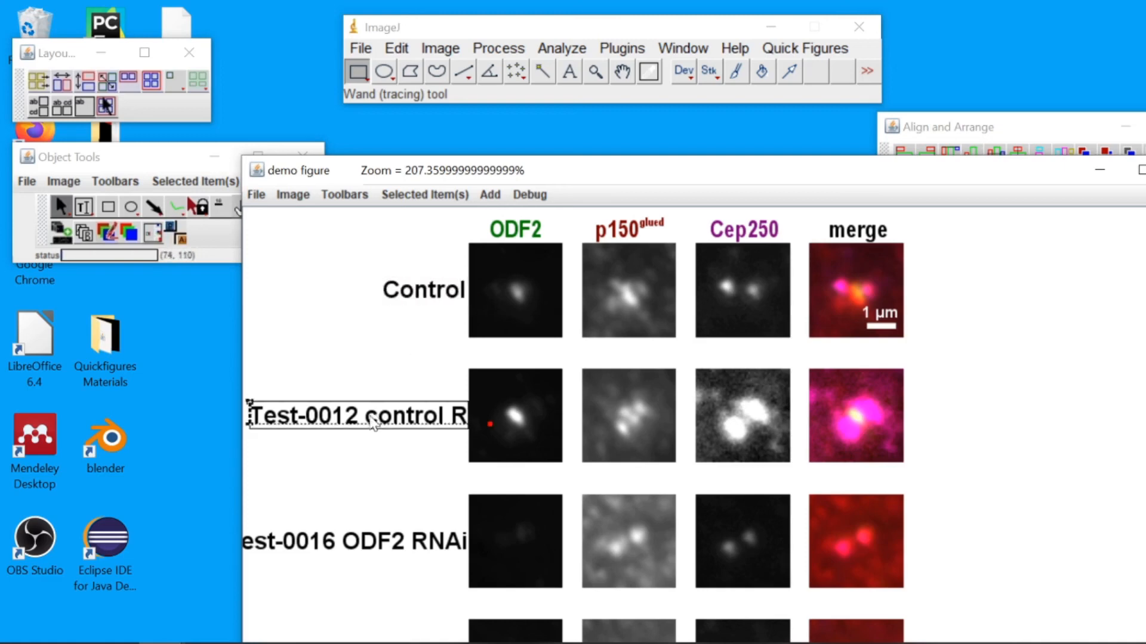
left_click(398, 550)
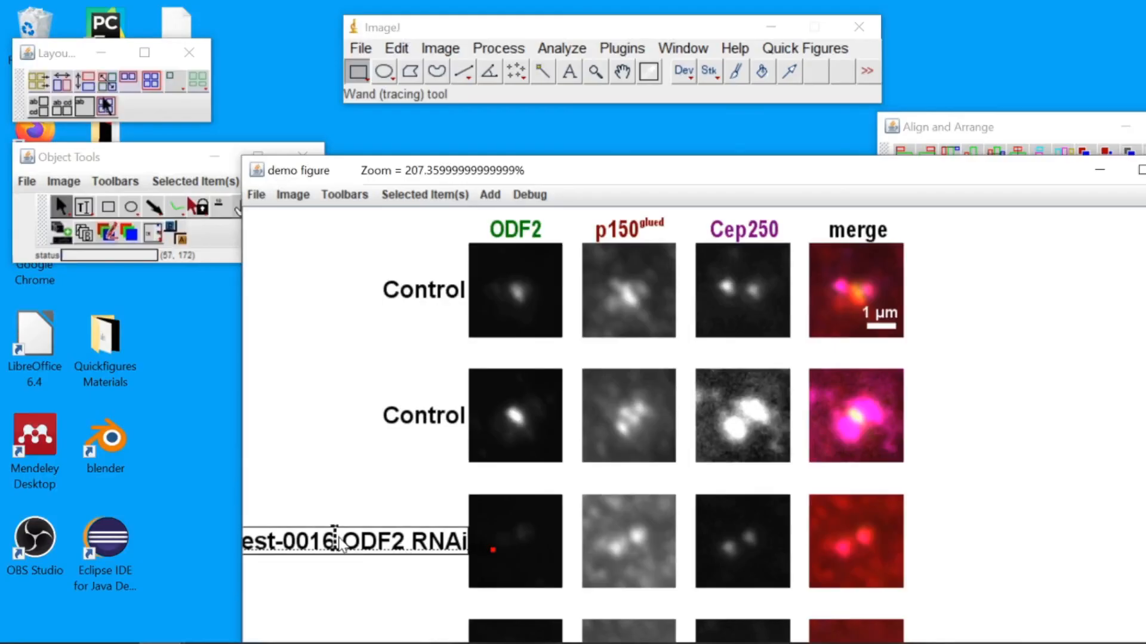
left_click_drag(338, 541, 134, 560)
key("BackSpace")
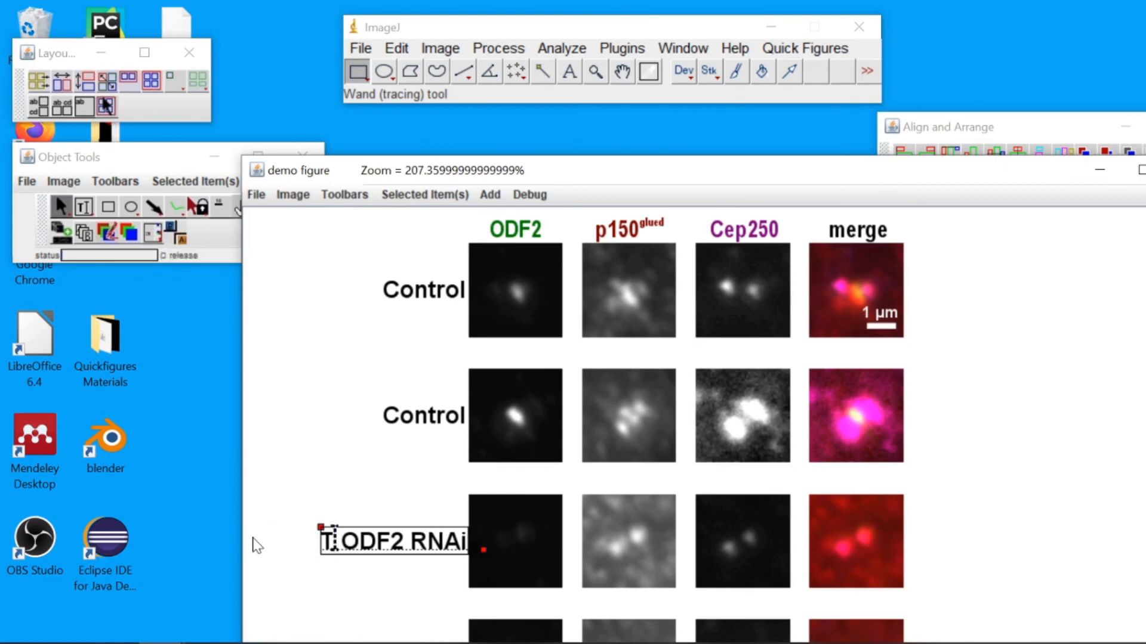
left_click(1020, 402)
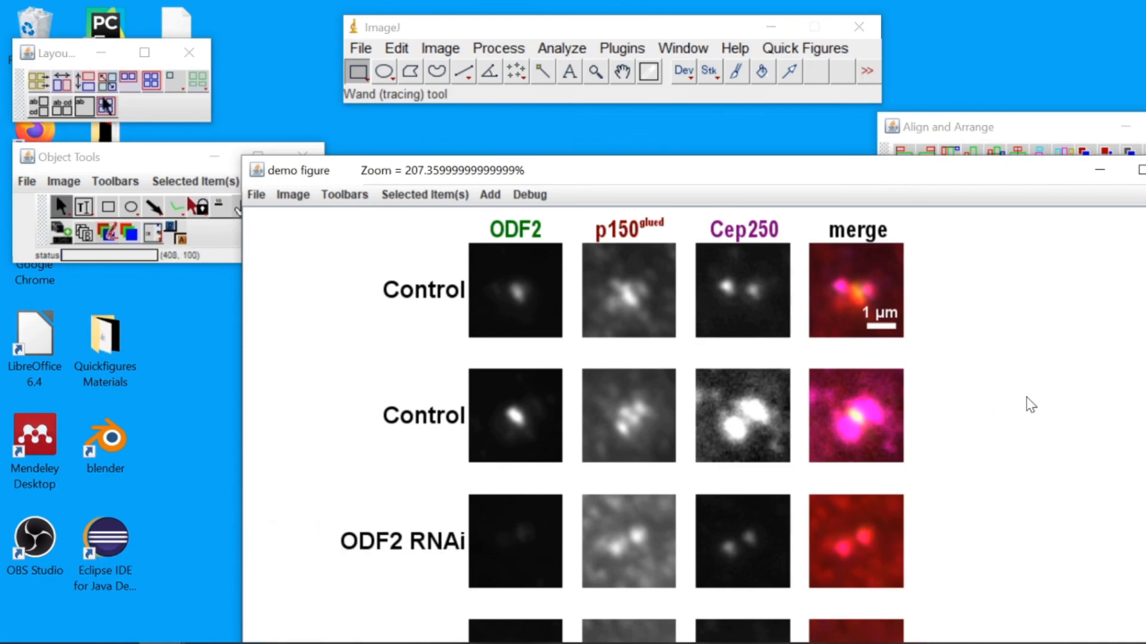
Select all items in the figure and nudge them slightly
scroll(1018, 402, "down", 1)
scroll(1018, 402, "up", 1)
key("ctrl+a")
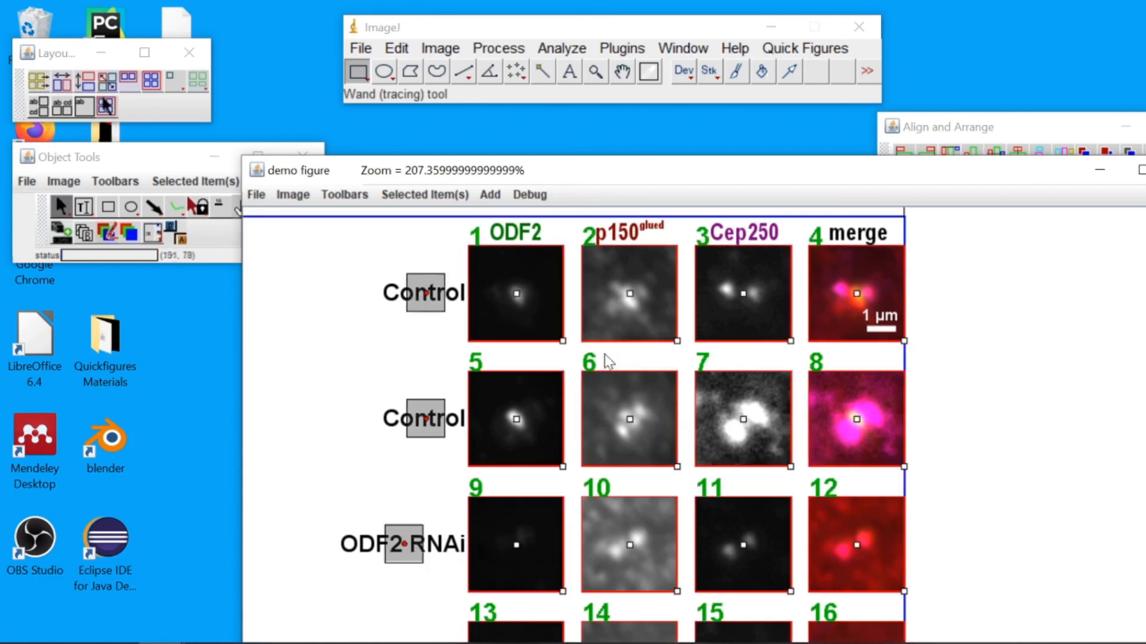
left_click_drag(629, 411, 618, 397)
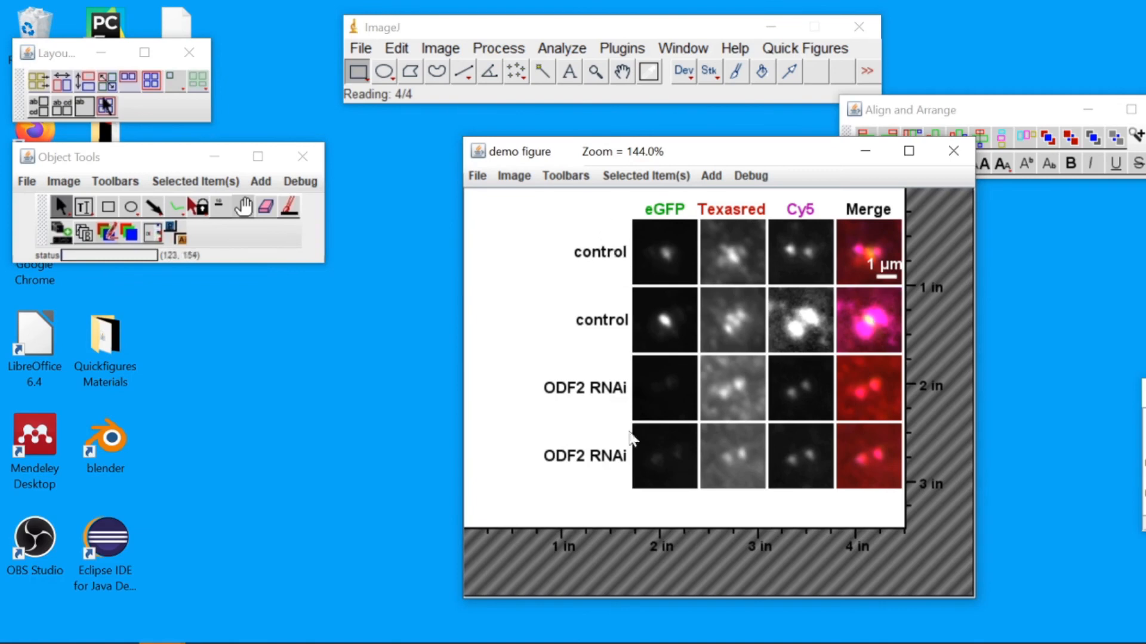
Open the options for all row labels and enlarge their font size to 16
left_click(597, 259)
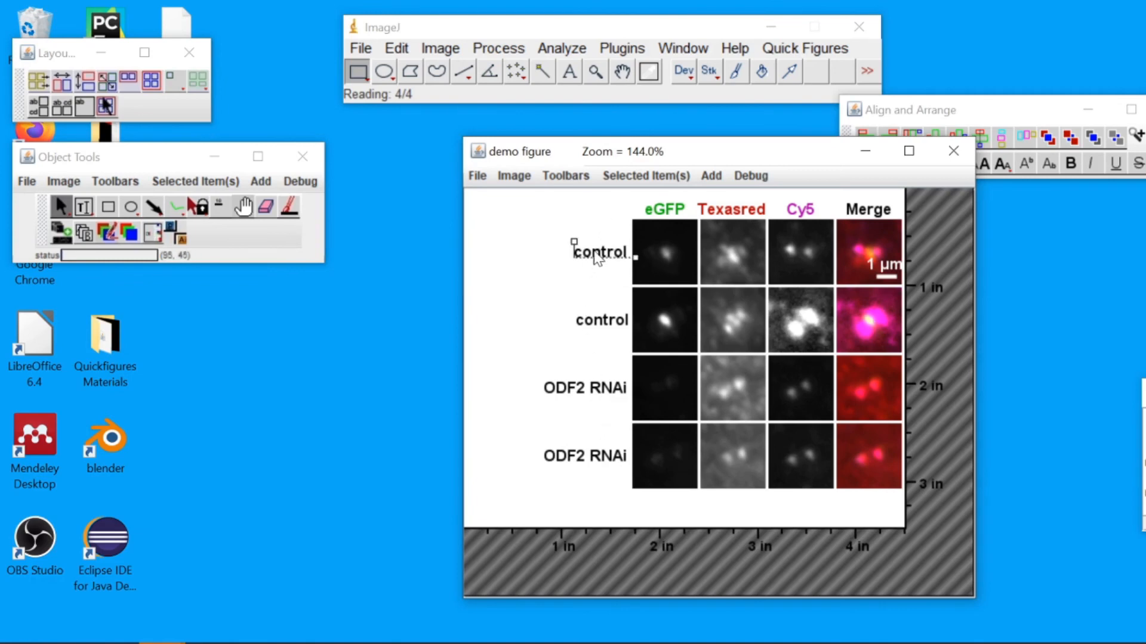
right_click(599, 258)
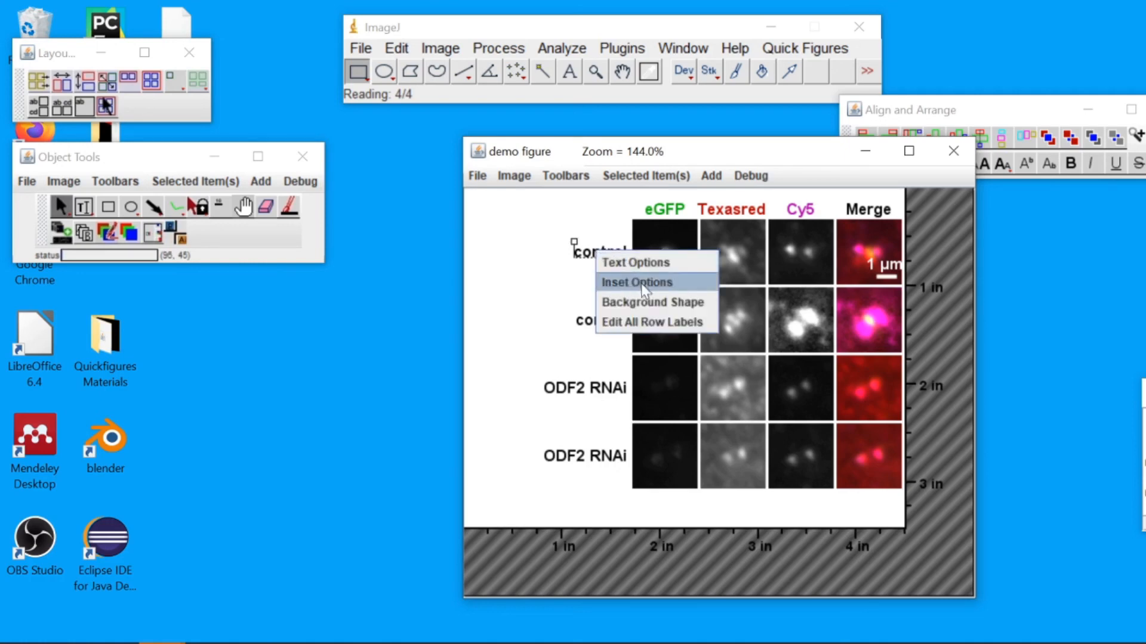
left_click(651, 323)
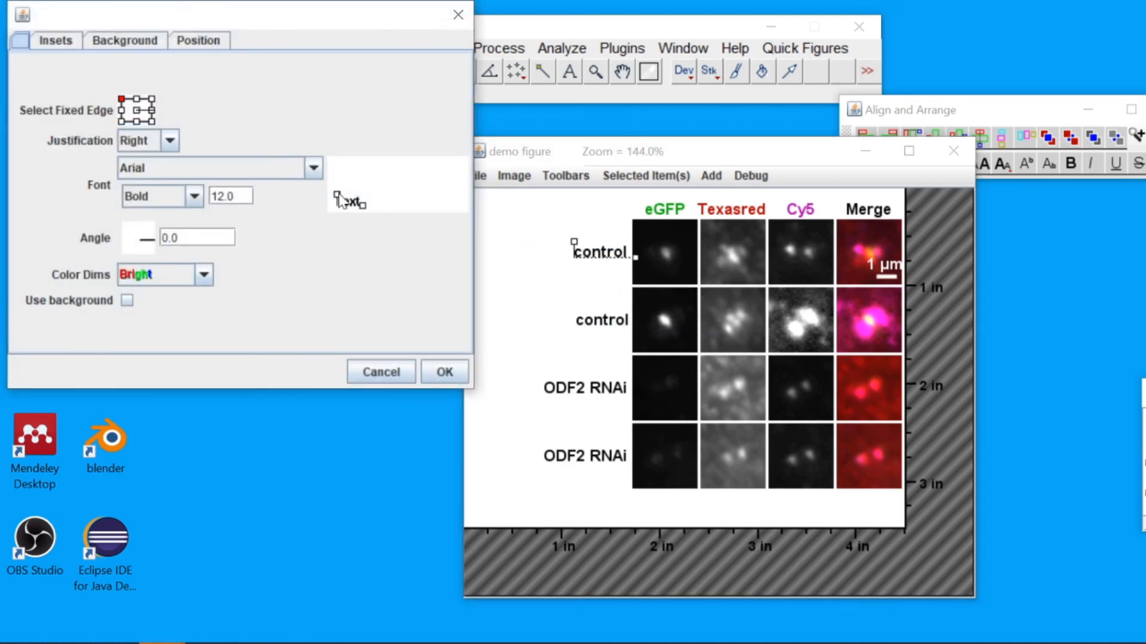
left_click_drag(338, 195, 329, 205)
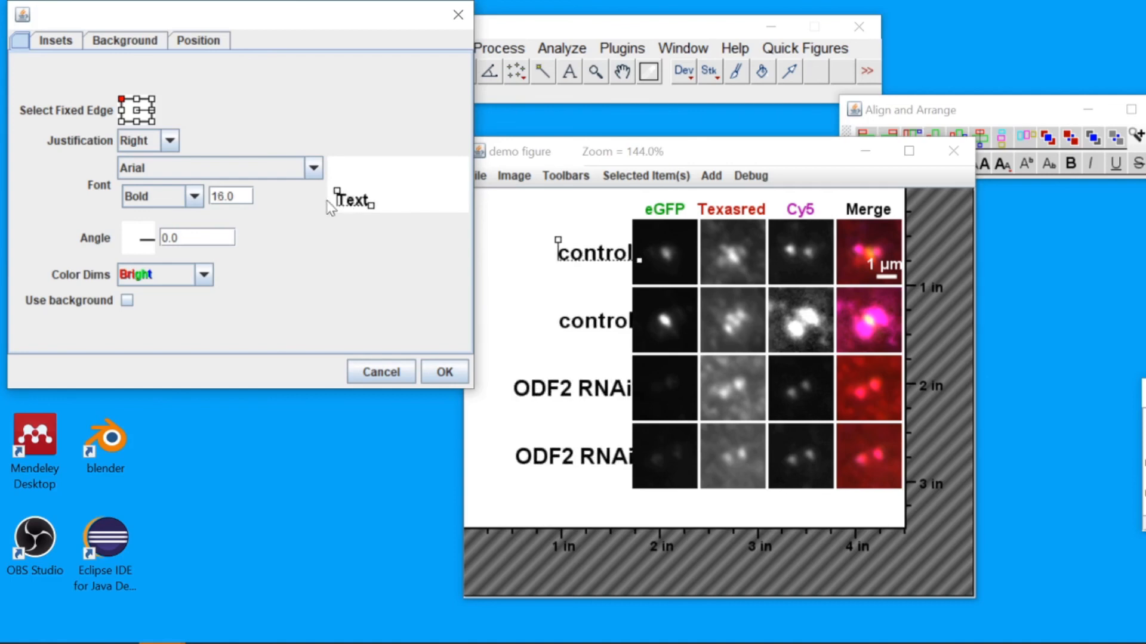
Set the row labels' font to Corbel in Plain style and adjust their snapping position
left_click(314, 169)
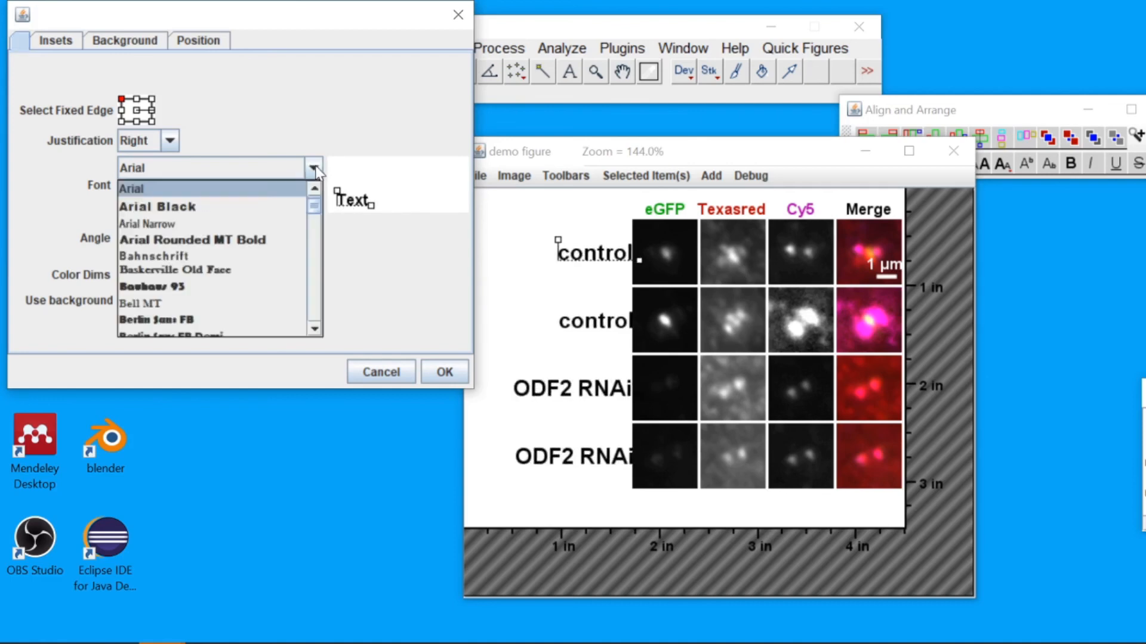
scroll(250, 238, "down", 10)
left_click(236, 250)
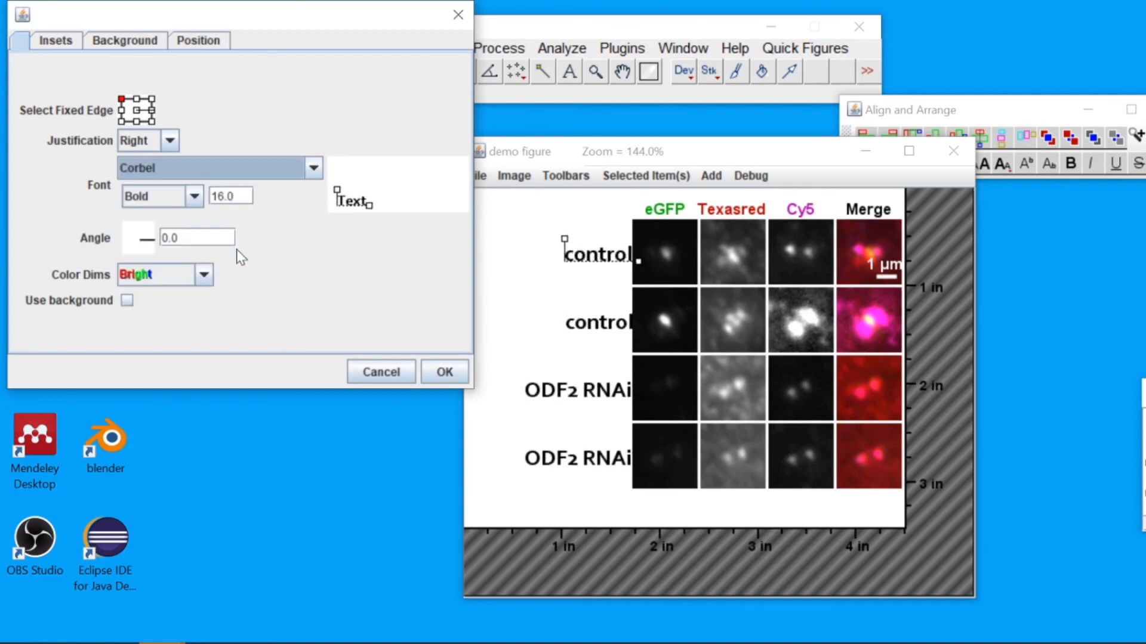
left_click(198, 197)
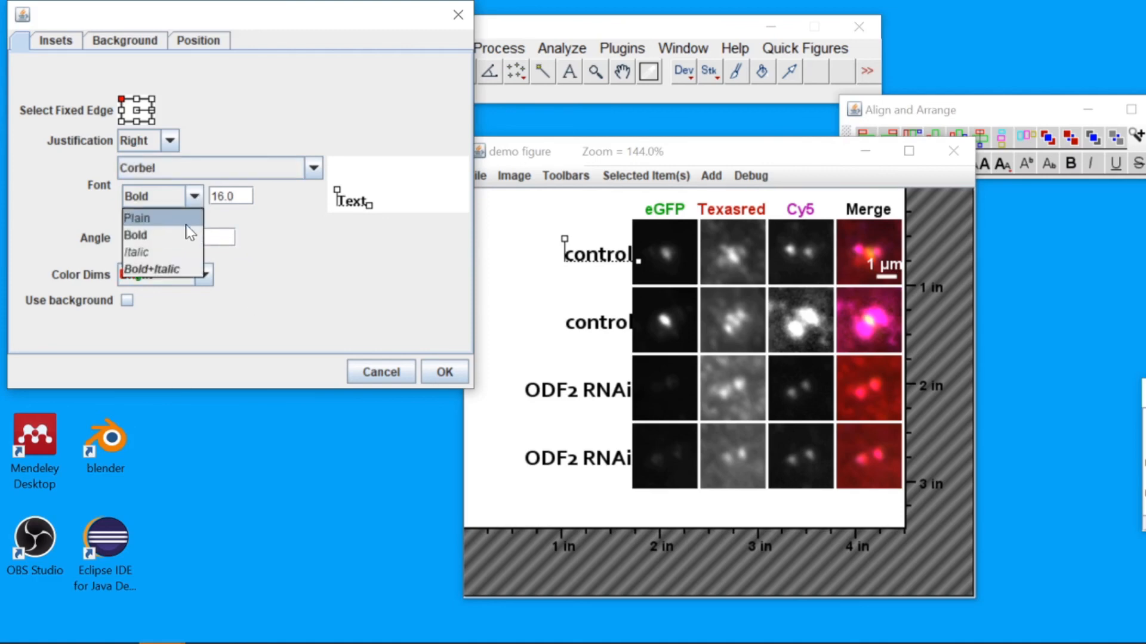
left_click(182, 217)
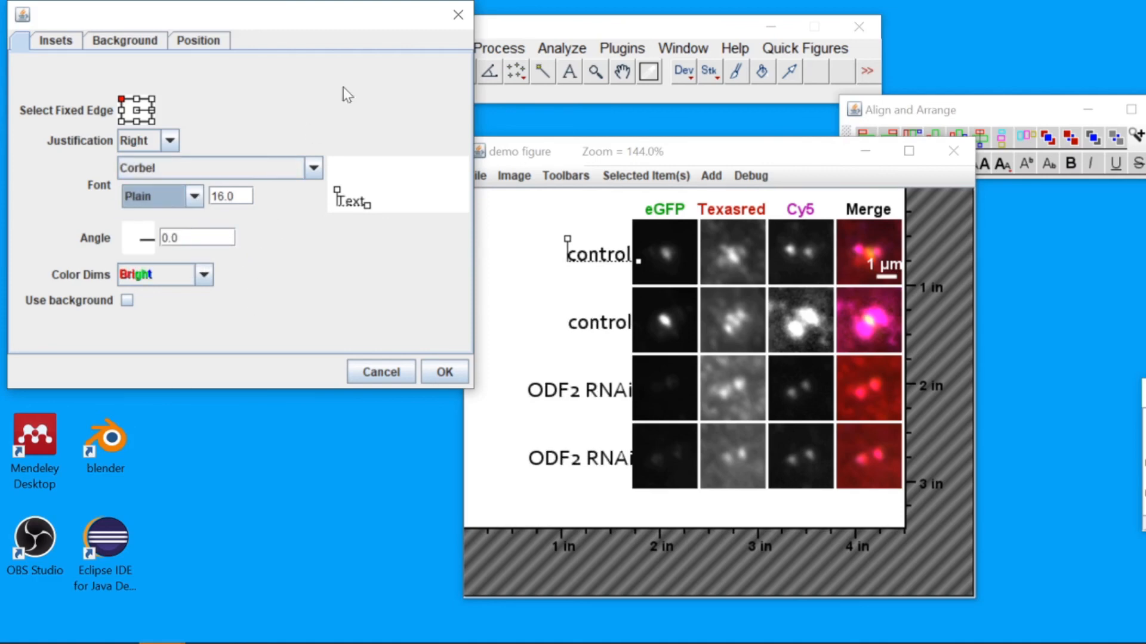
left_click(214, 41)
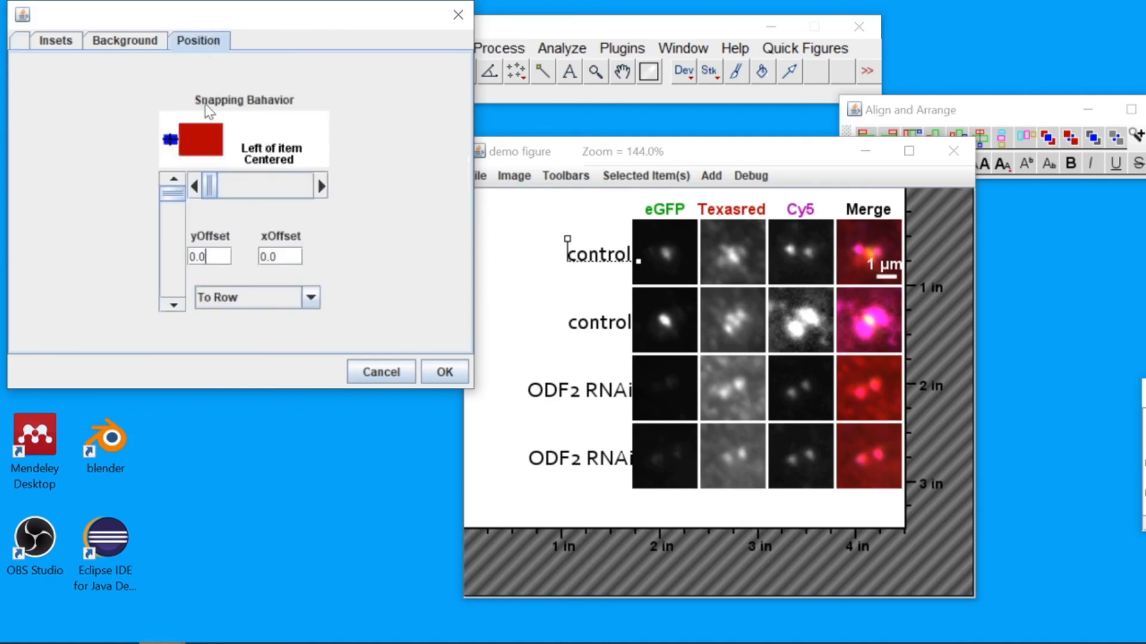
left_click_drag(213, 191, 179, 224)
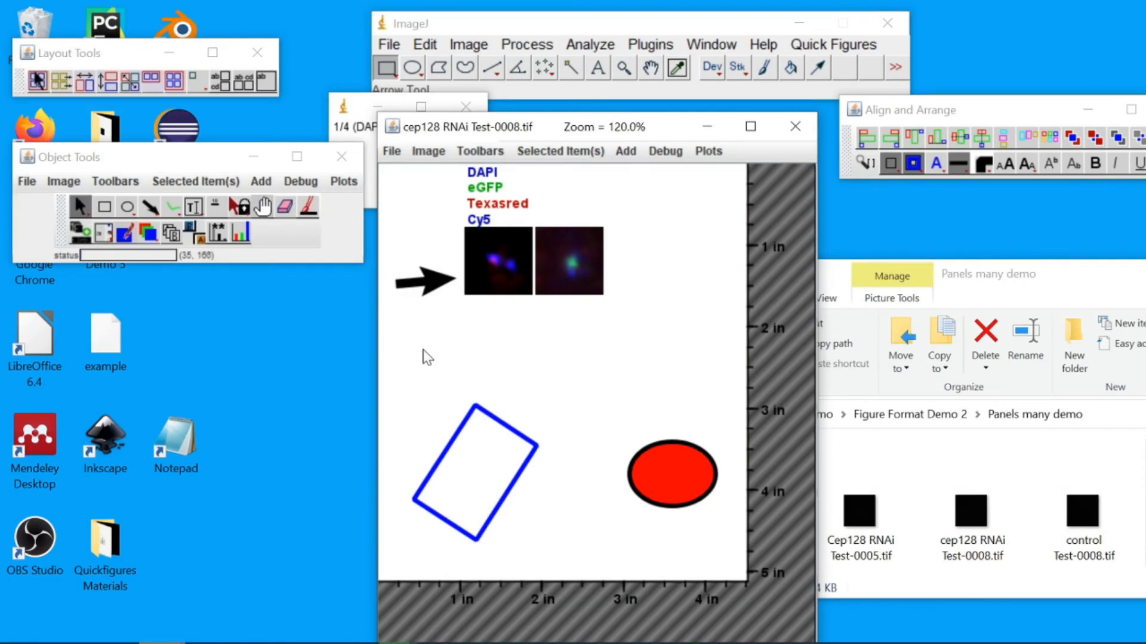
Move the second image panel to the right and shorten the arrow pointing at the first image
left_click_drag(566, 277, 656, 246)
left_click(454, 287)
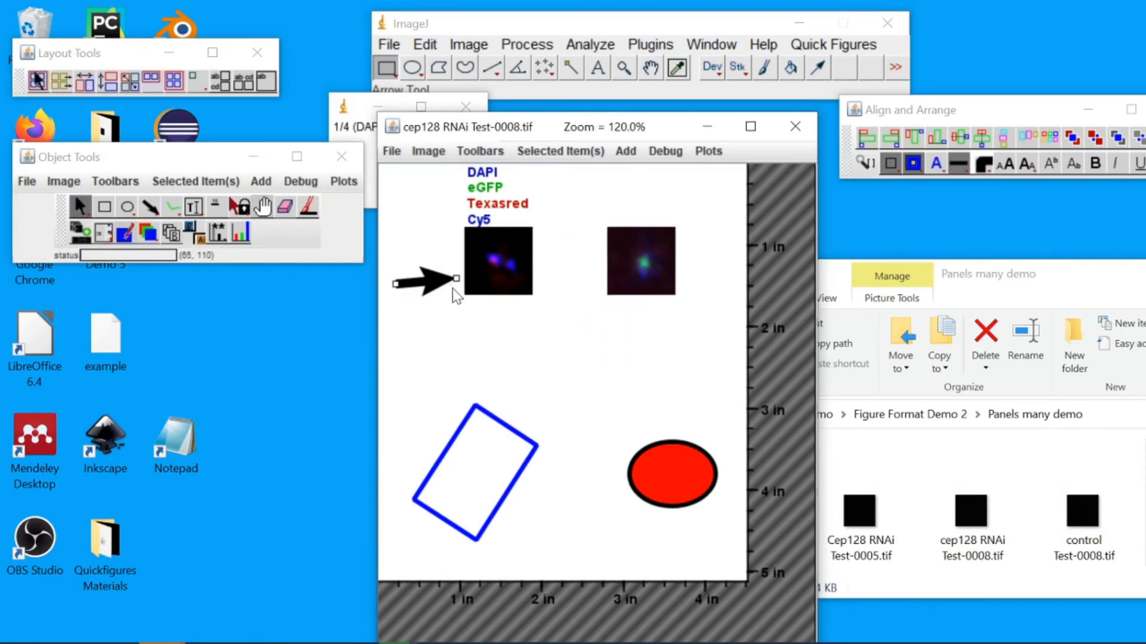
mouse_move(455, 284)
left_mouse_down()
mouse_move(452, 263)
mouse_move(441, 282)
left_mouse_up()
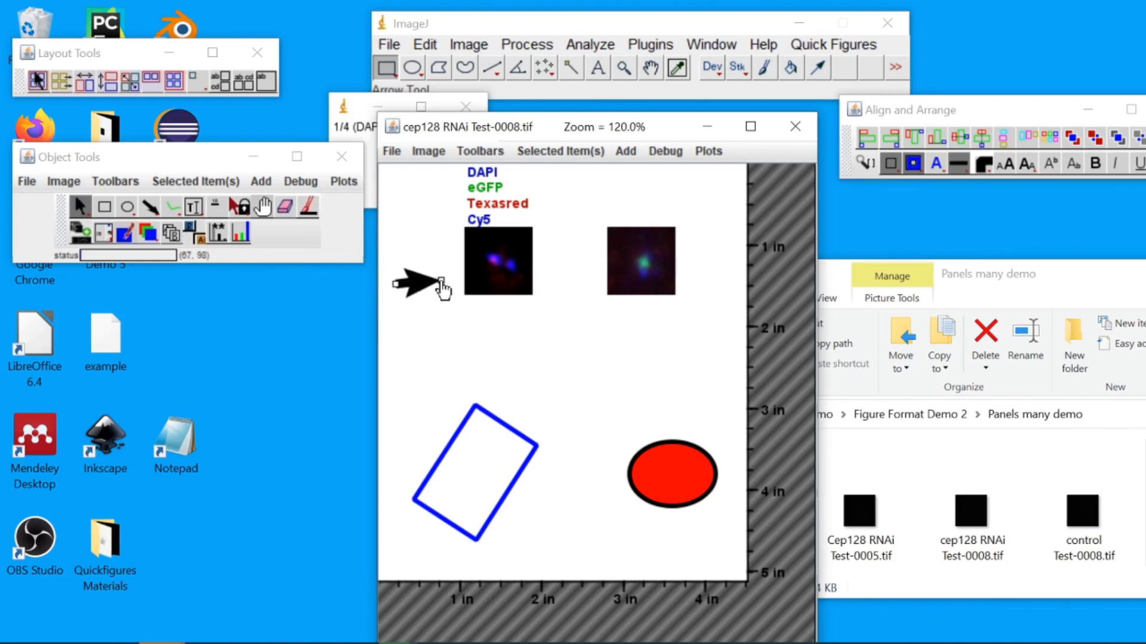
Reshape the blue rectangle by dragging one of its handles
left_click(468, 430)
left_click_drag(480, 418, 490, 484)
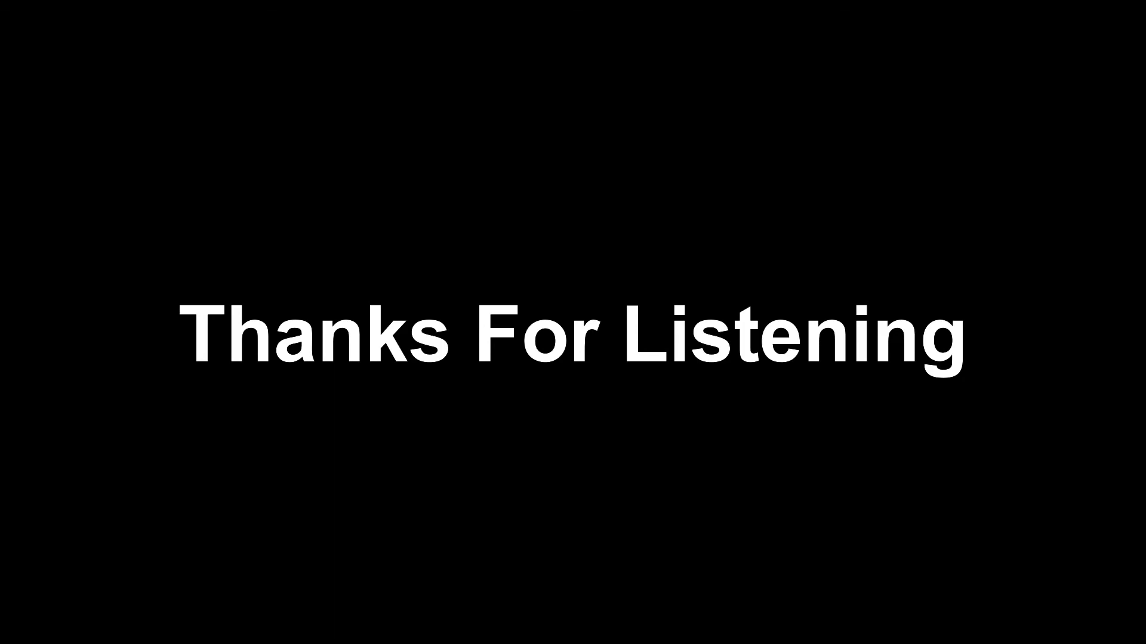